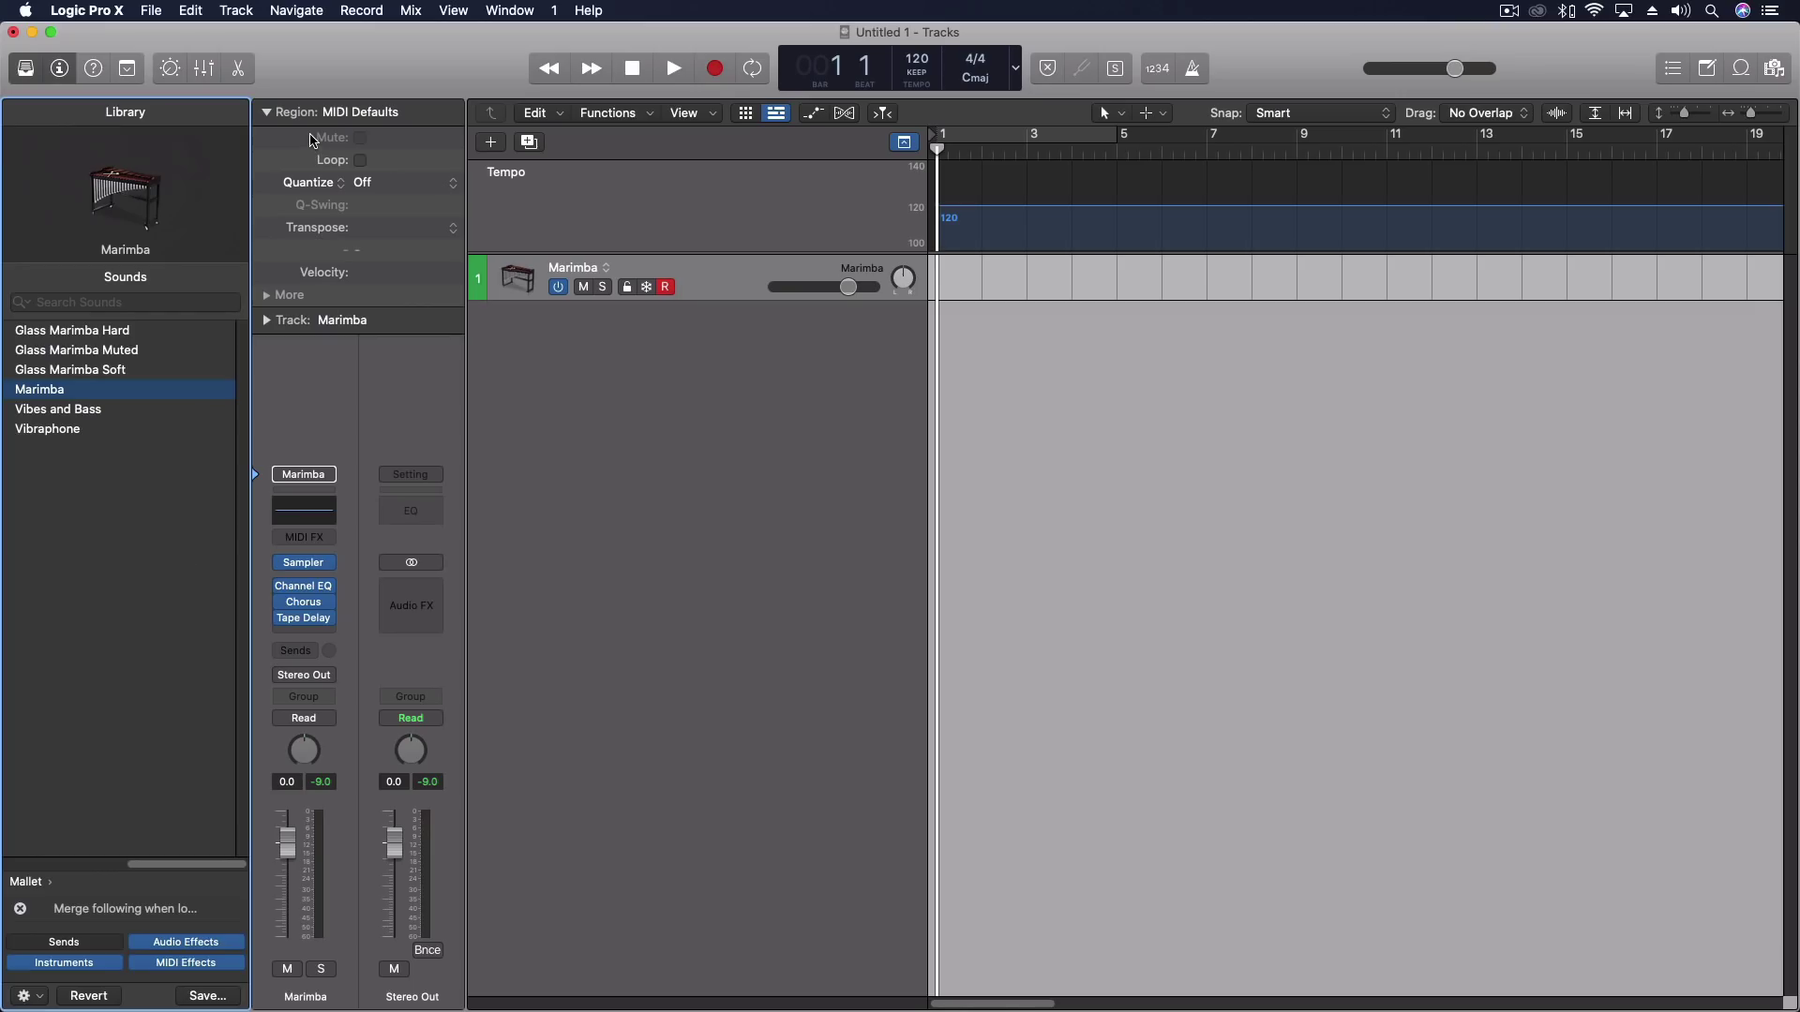
- Enable Capture Recording under Transport in the Customize Control Bar and Display settings
right_click(466, 62)
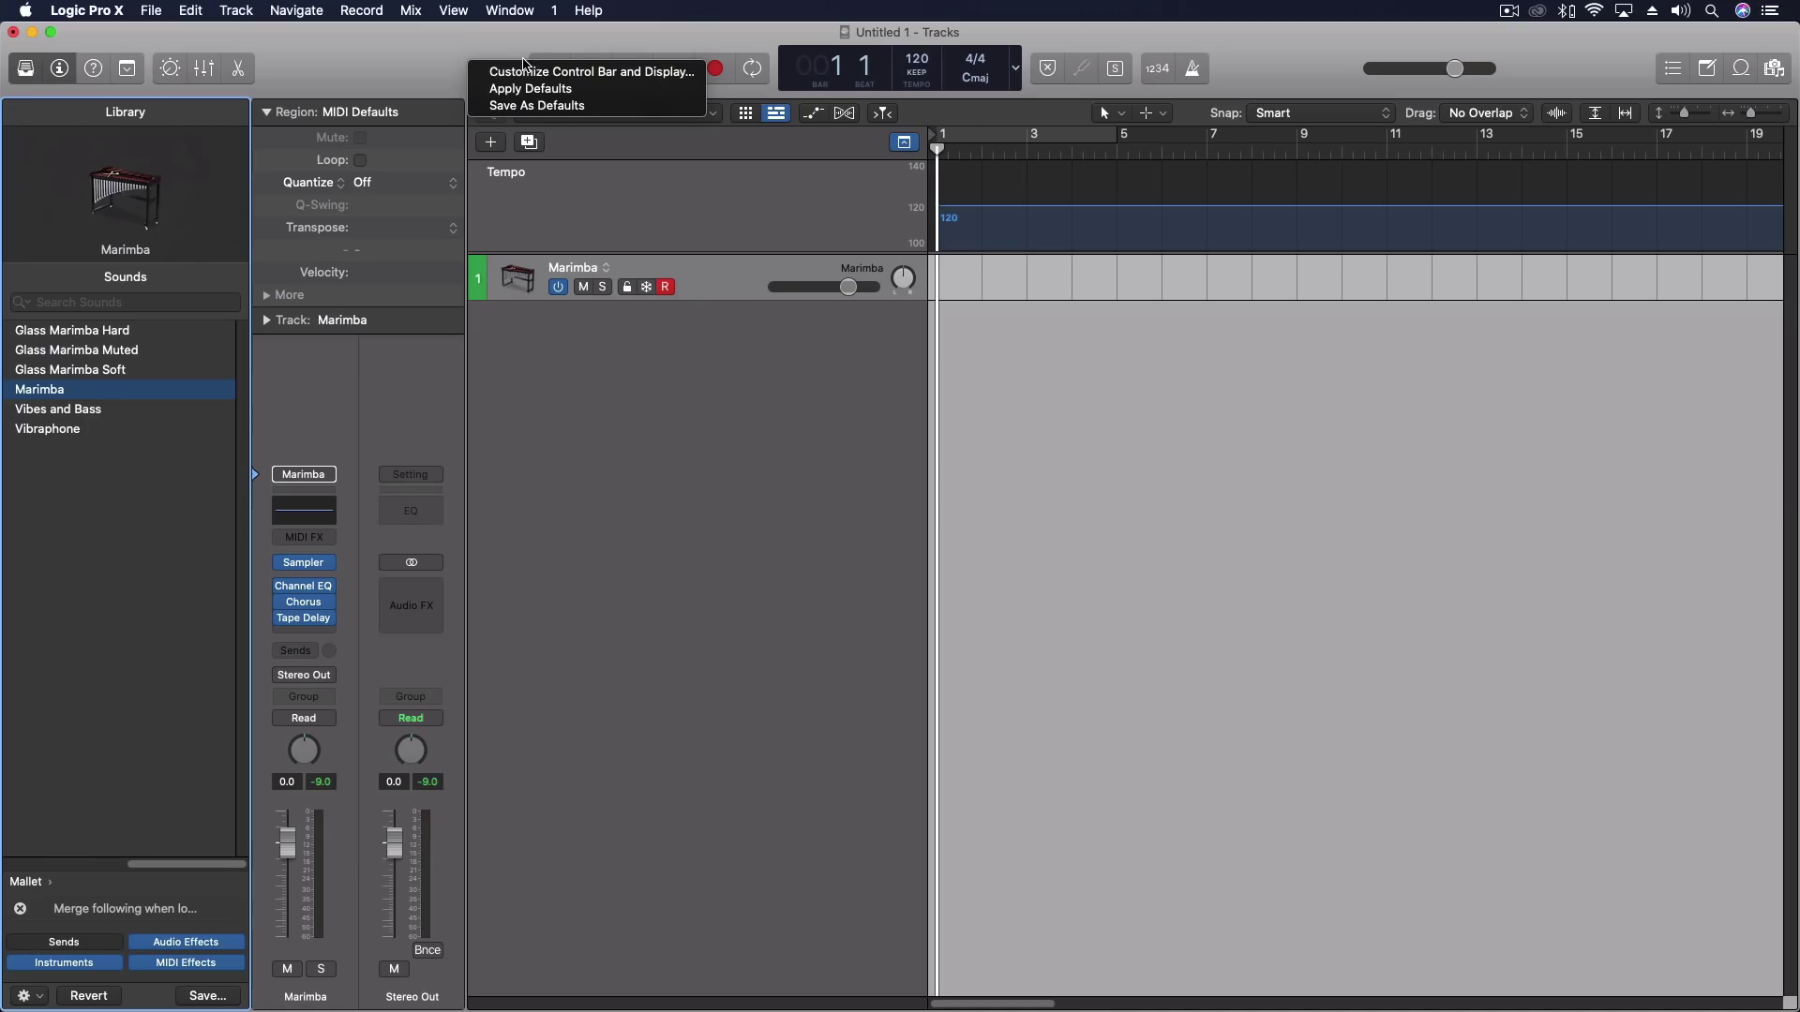
left_click(643, 70)
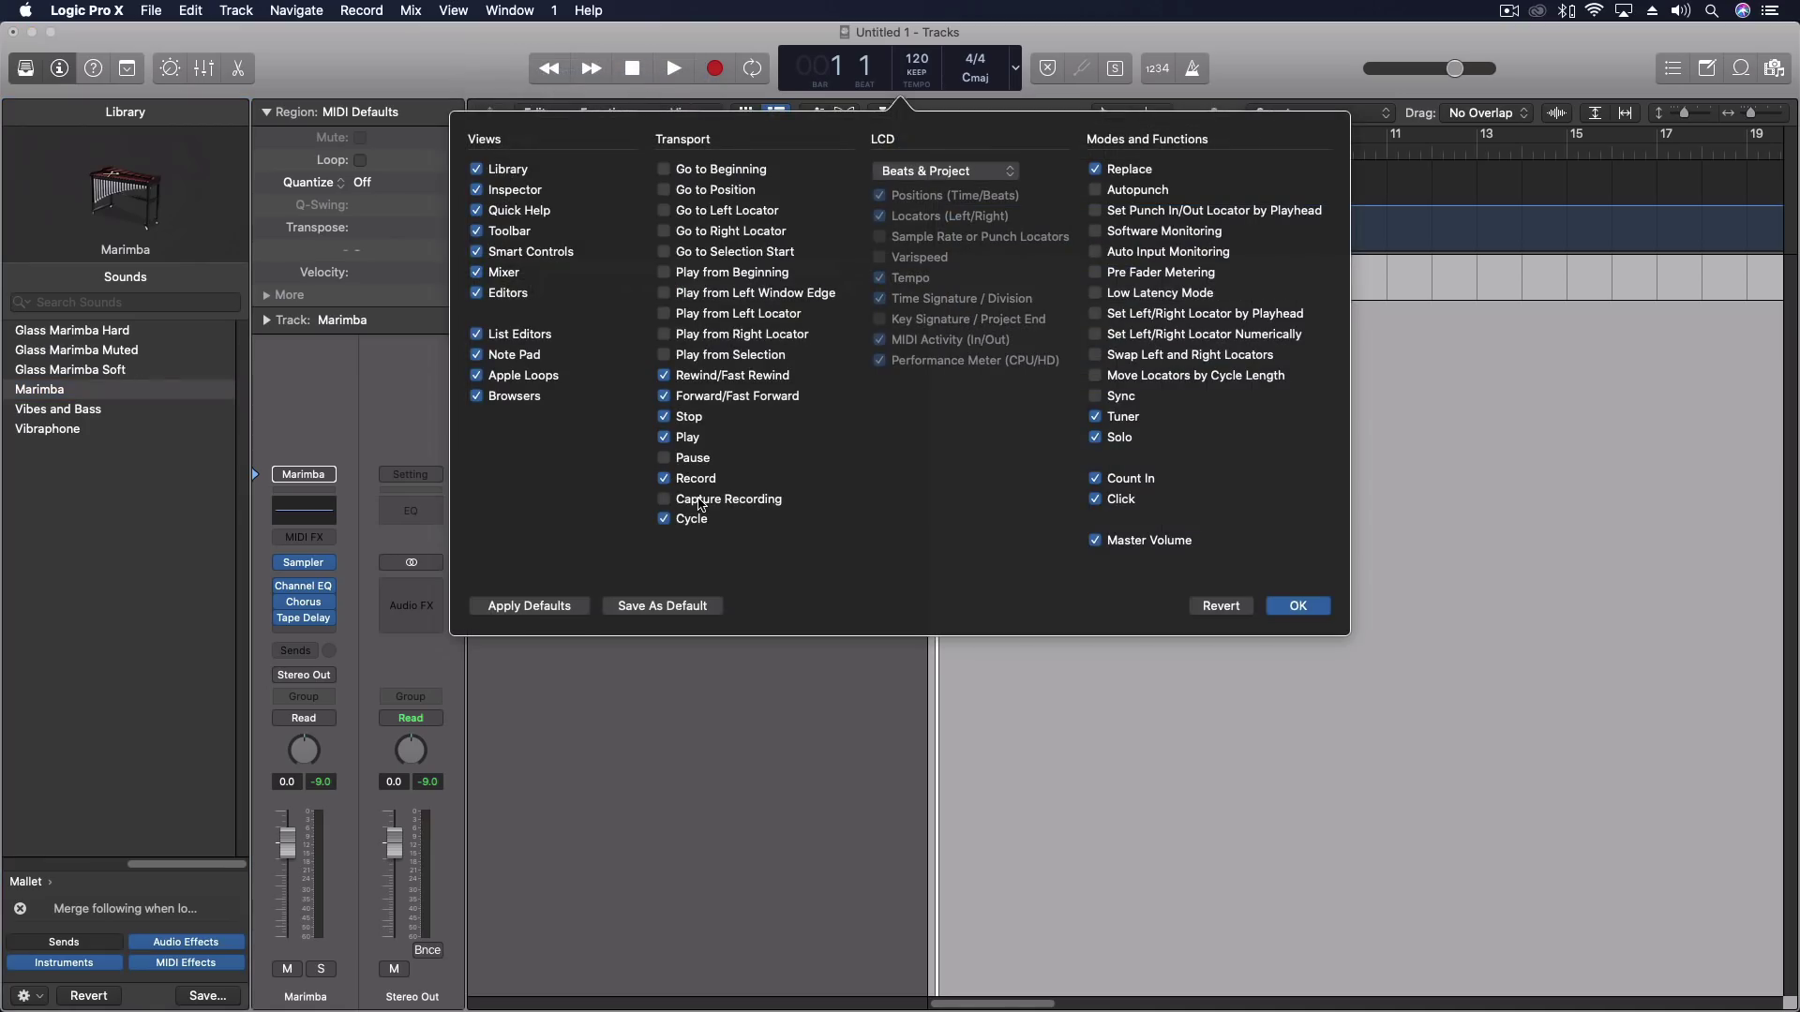
left_click(683, 501)
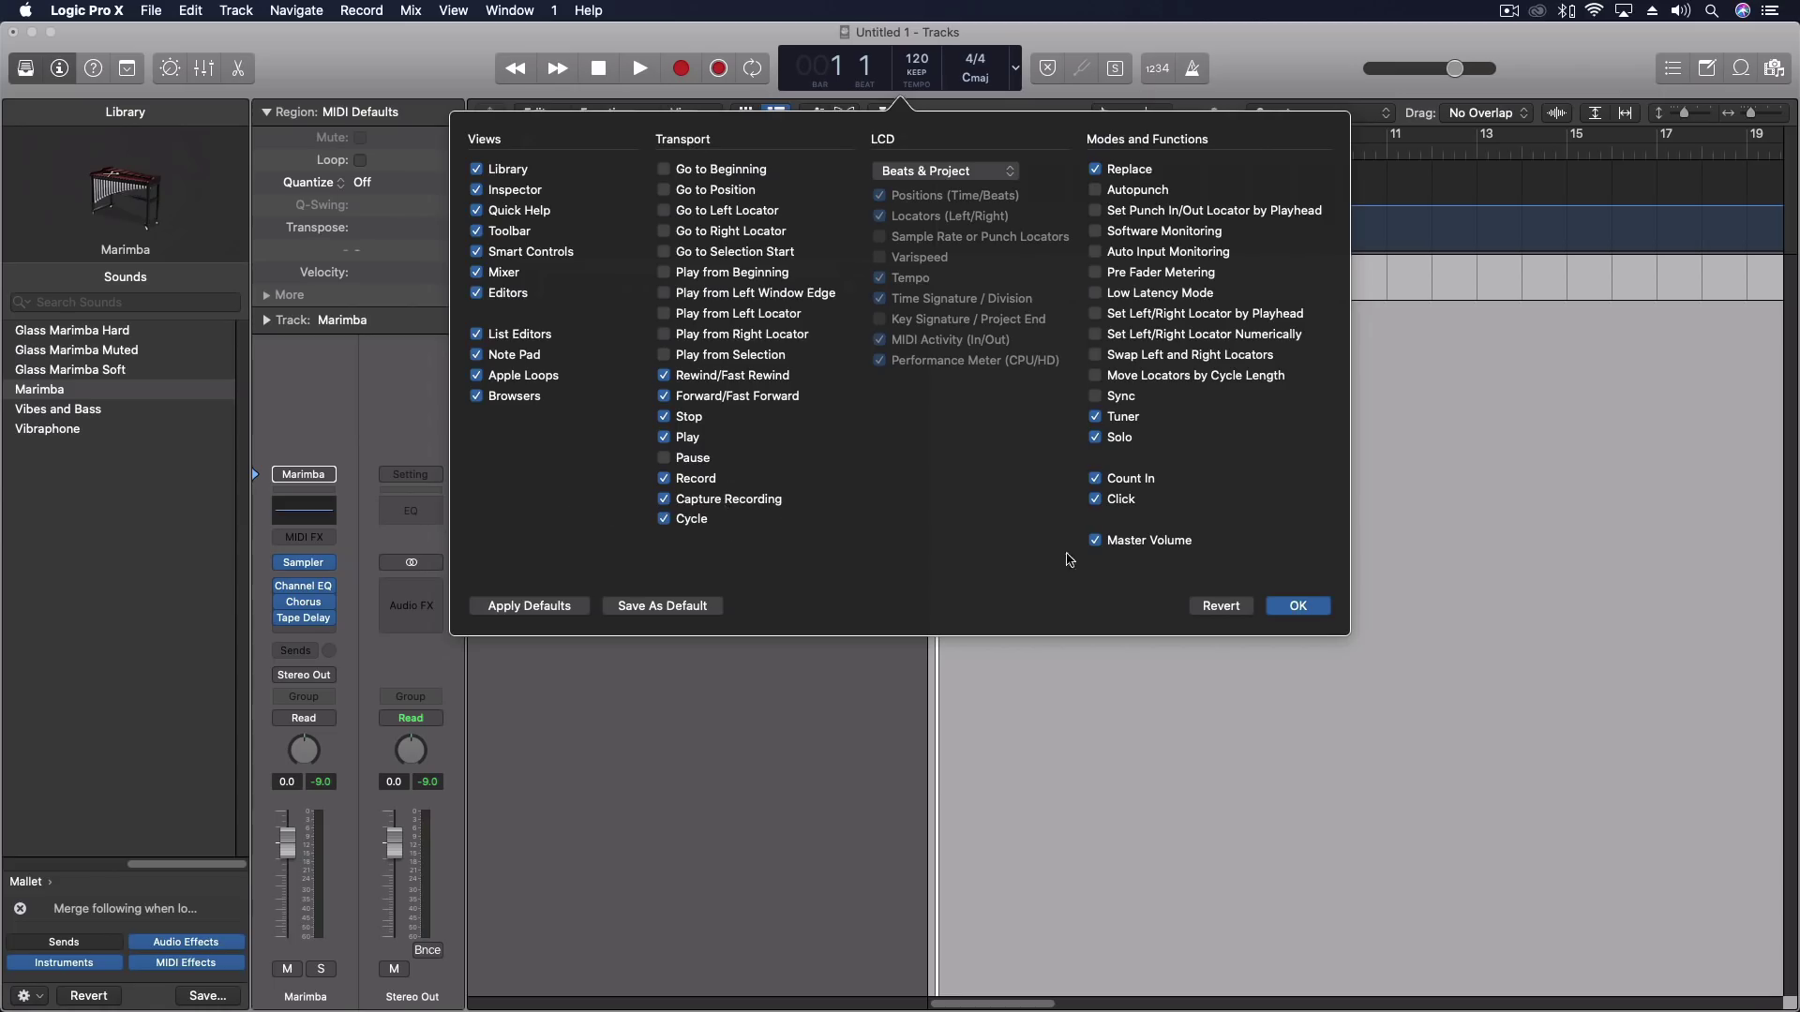
left_click(1297, 606)
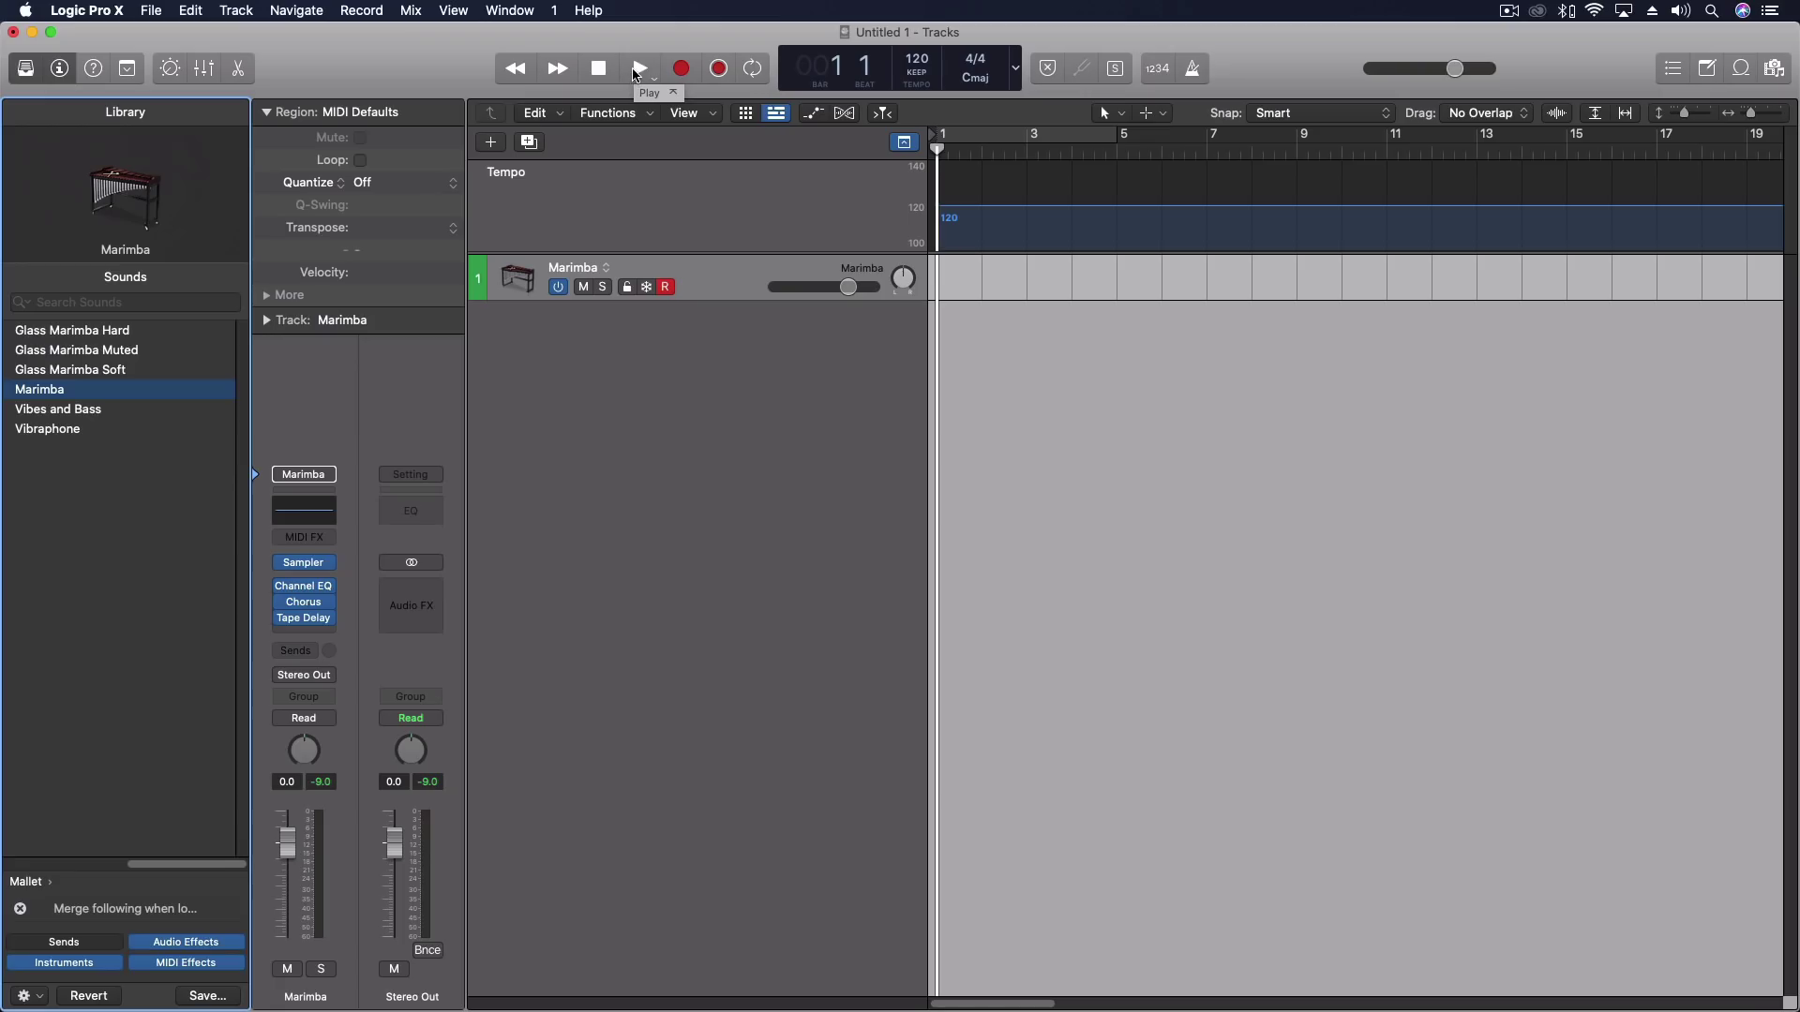
left_click(636, 71)
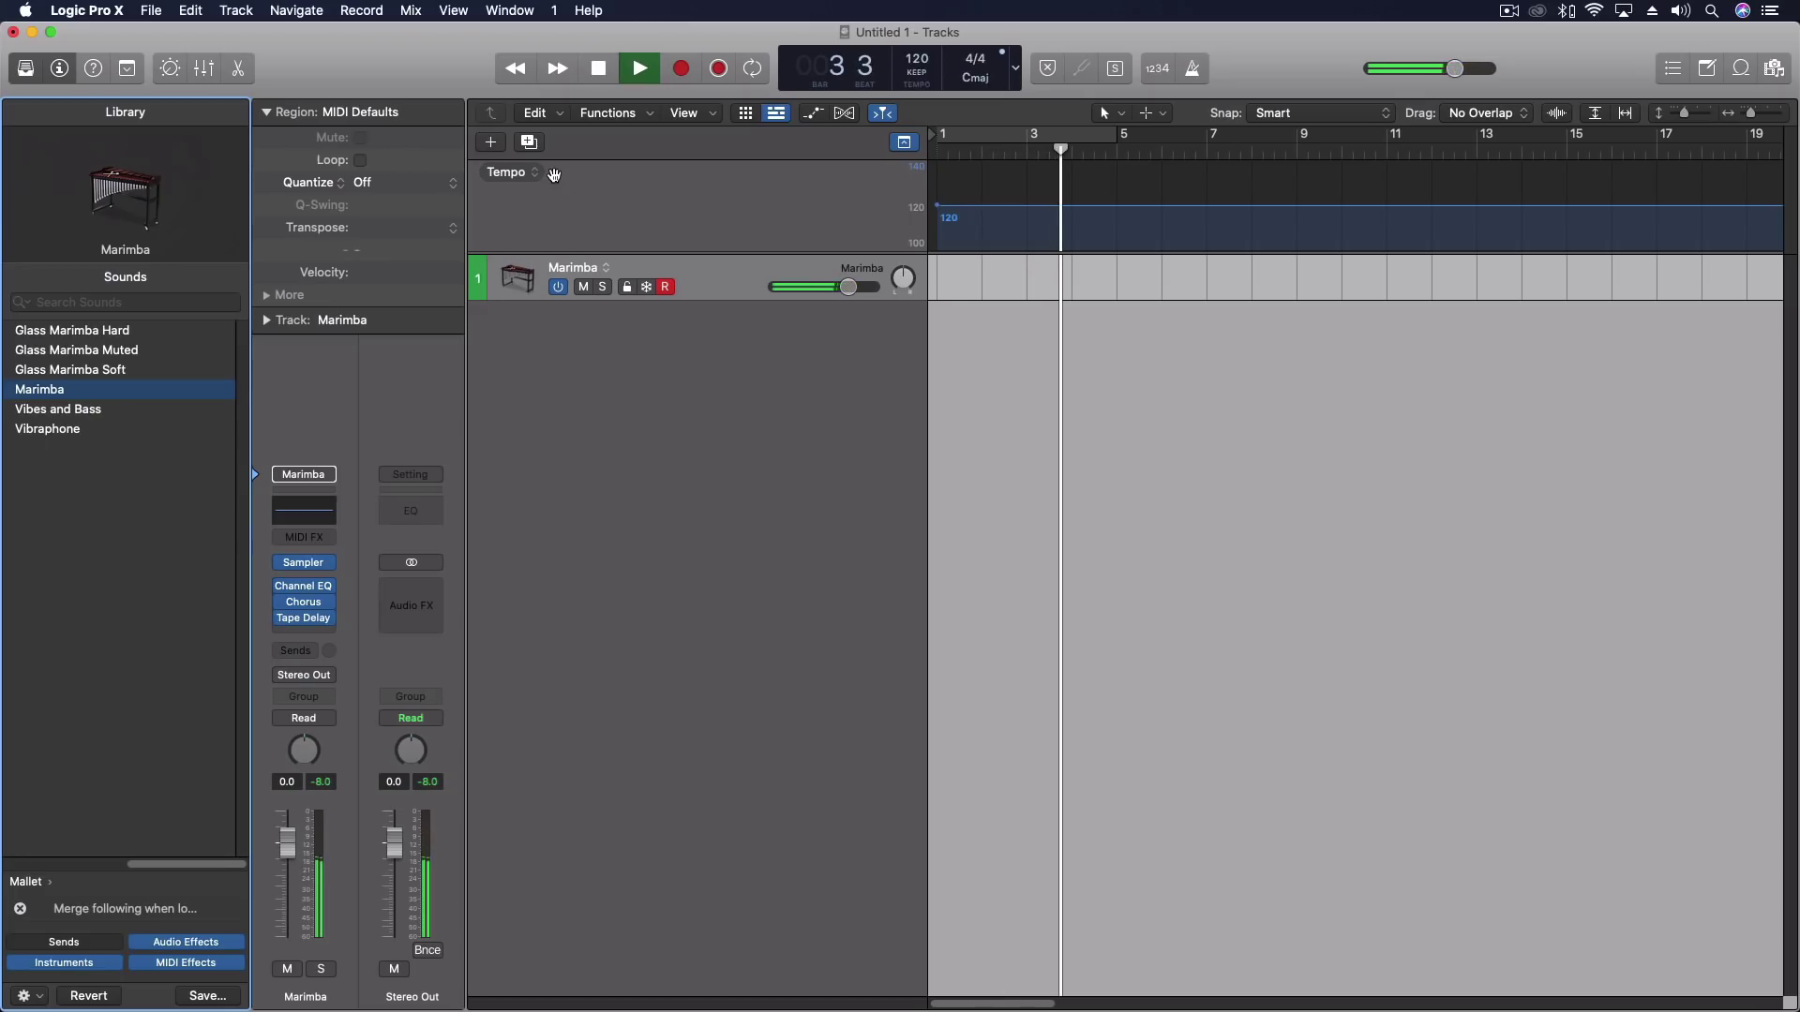
left_click(597, 77)
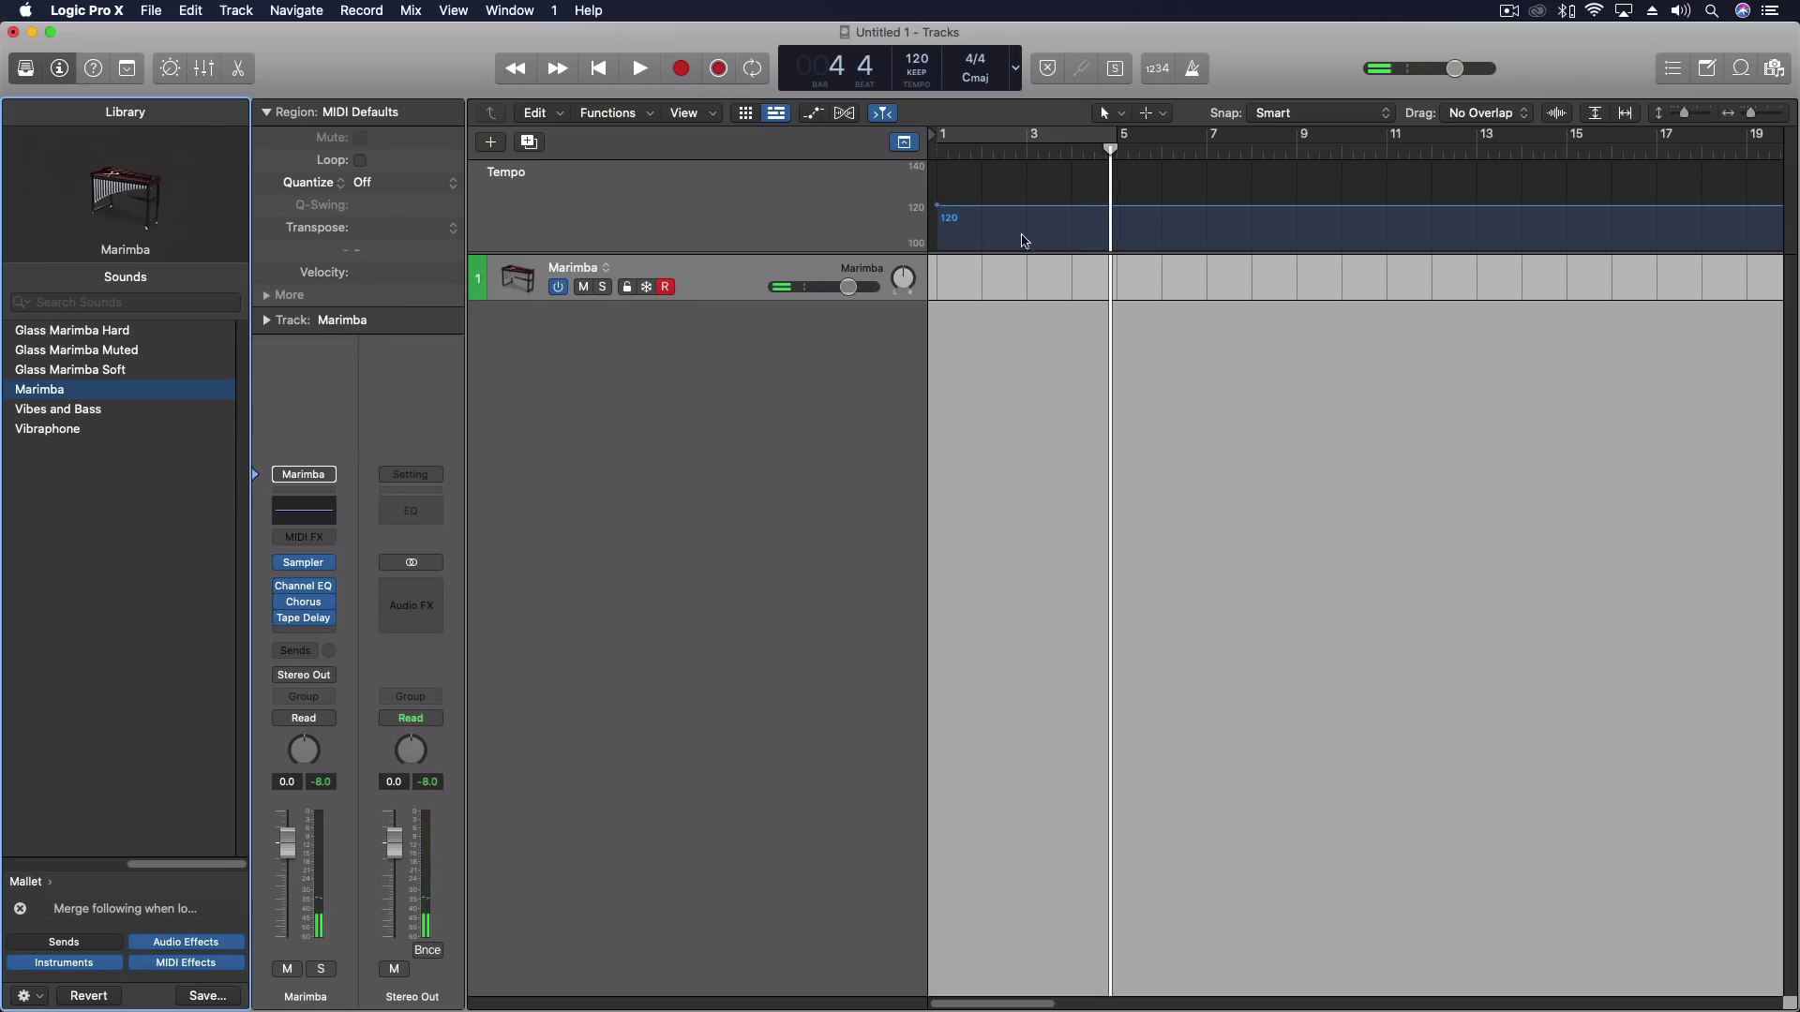
left_click(719, 68)
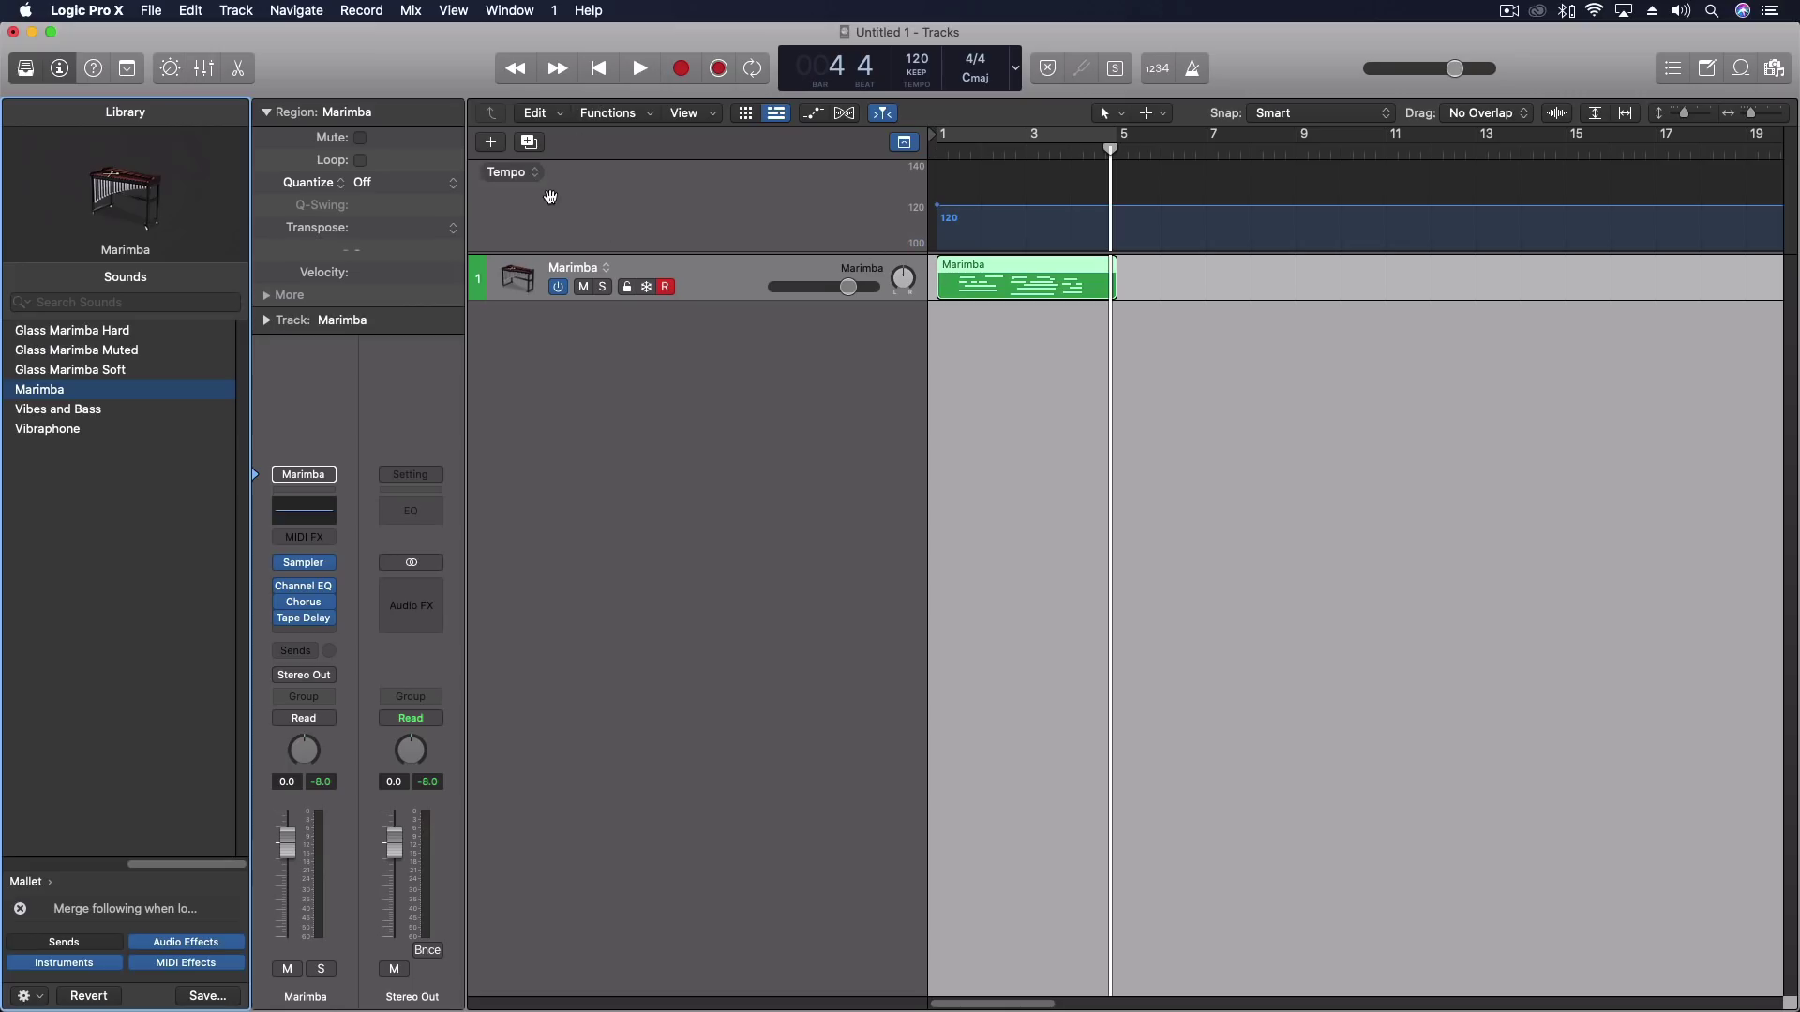
key("super+z")
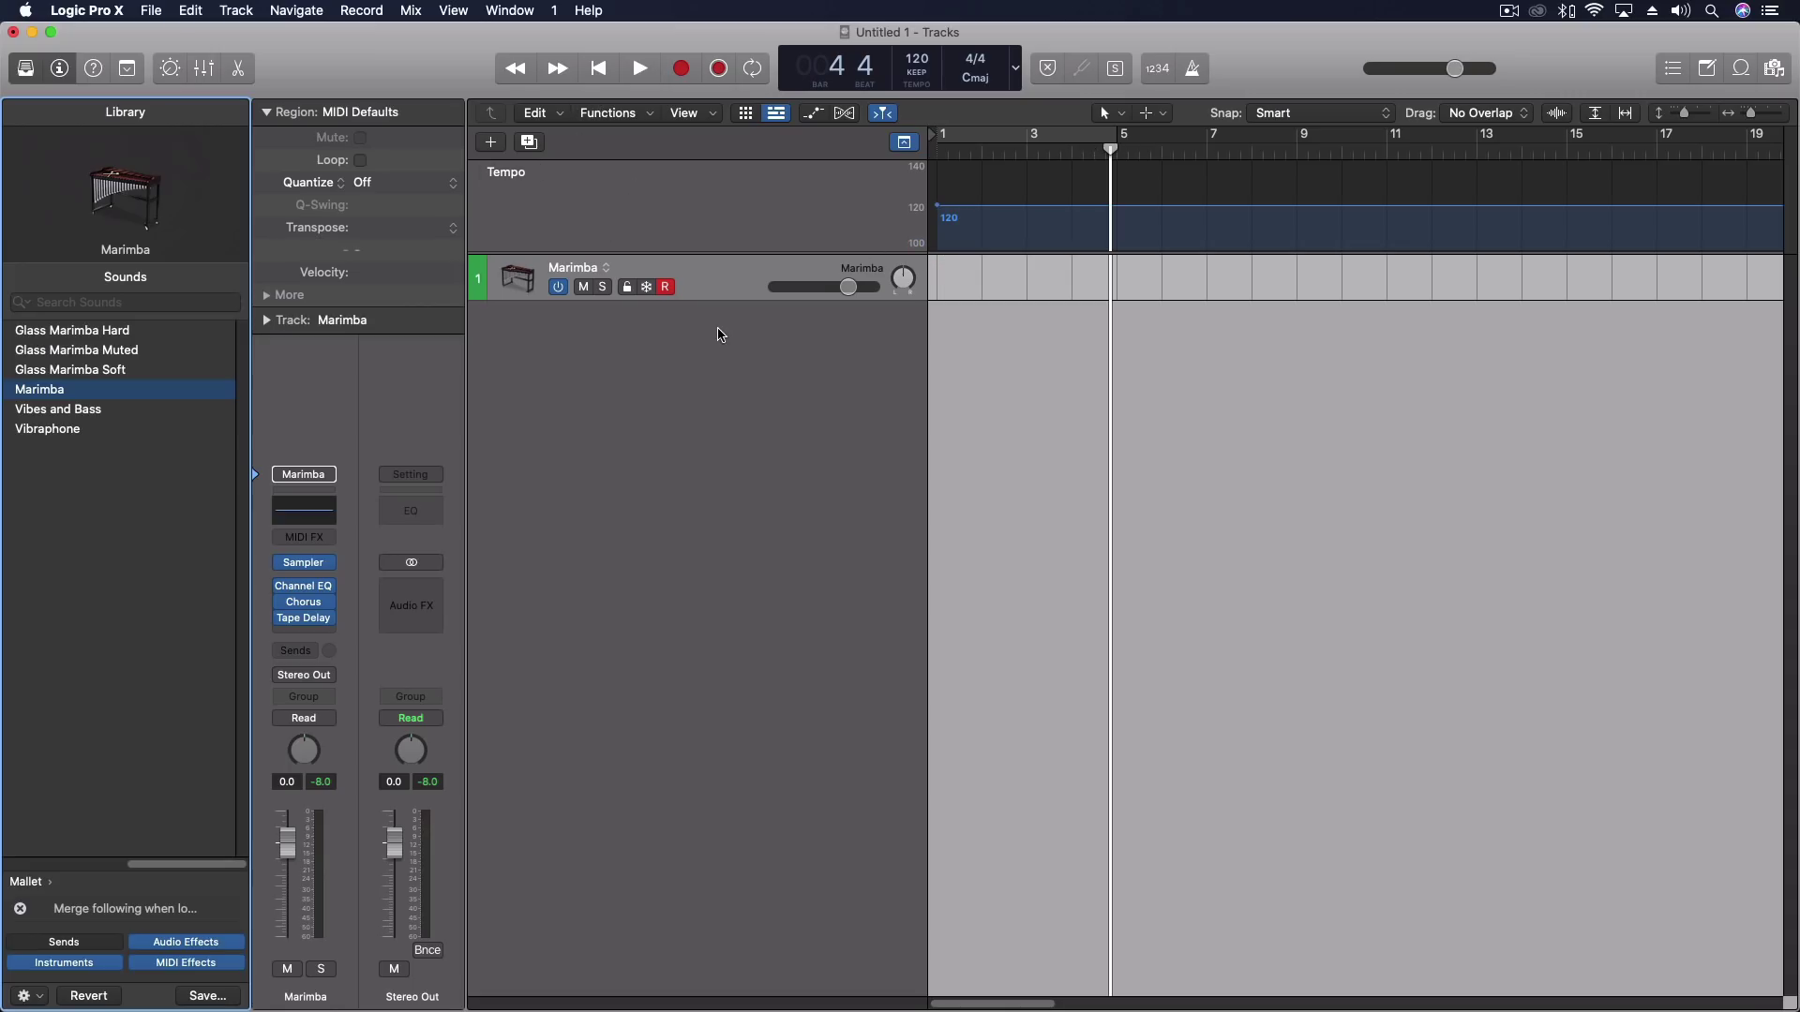
key("Return")
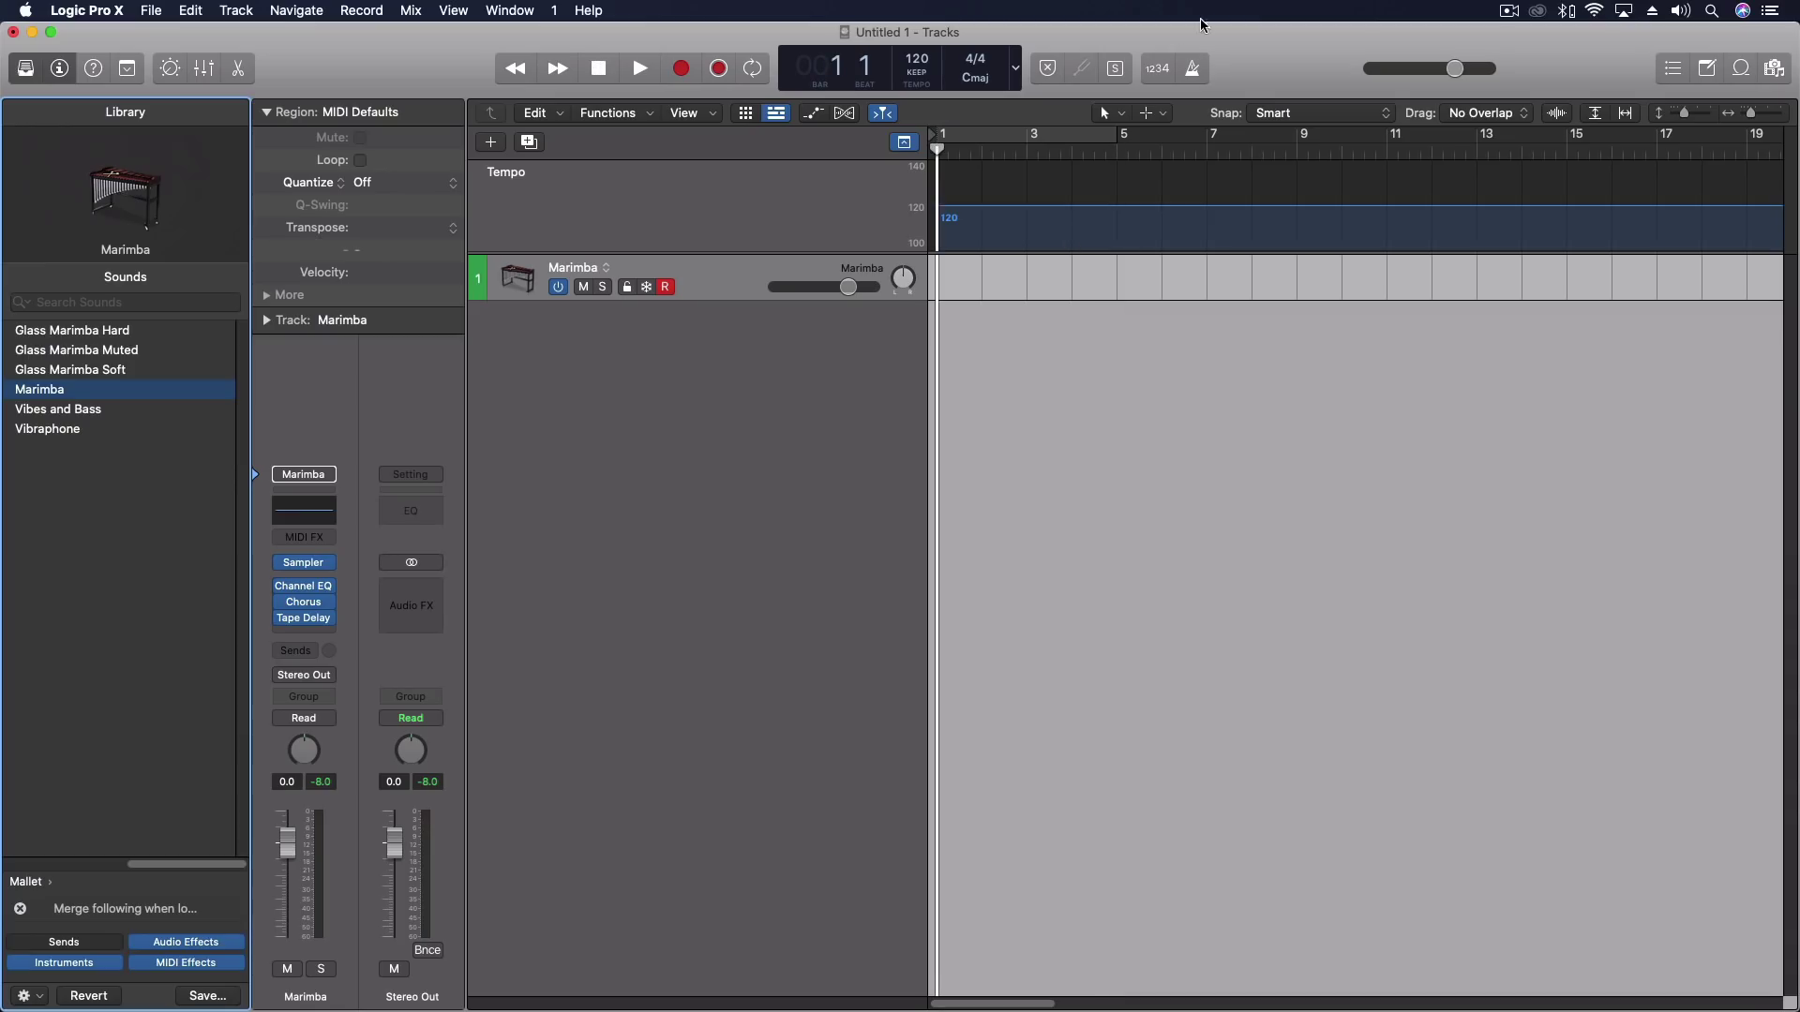
- Turn on the metronome, play a Marimba part, and capture it as a region
left_click(1190, 68)
left_click(645, 70)
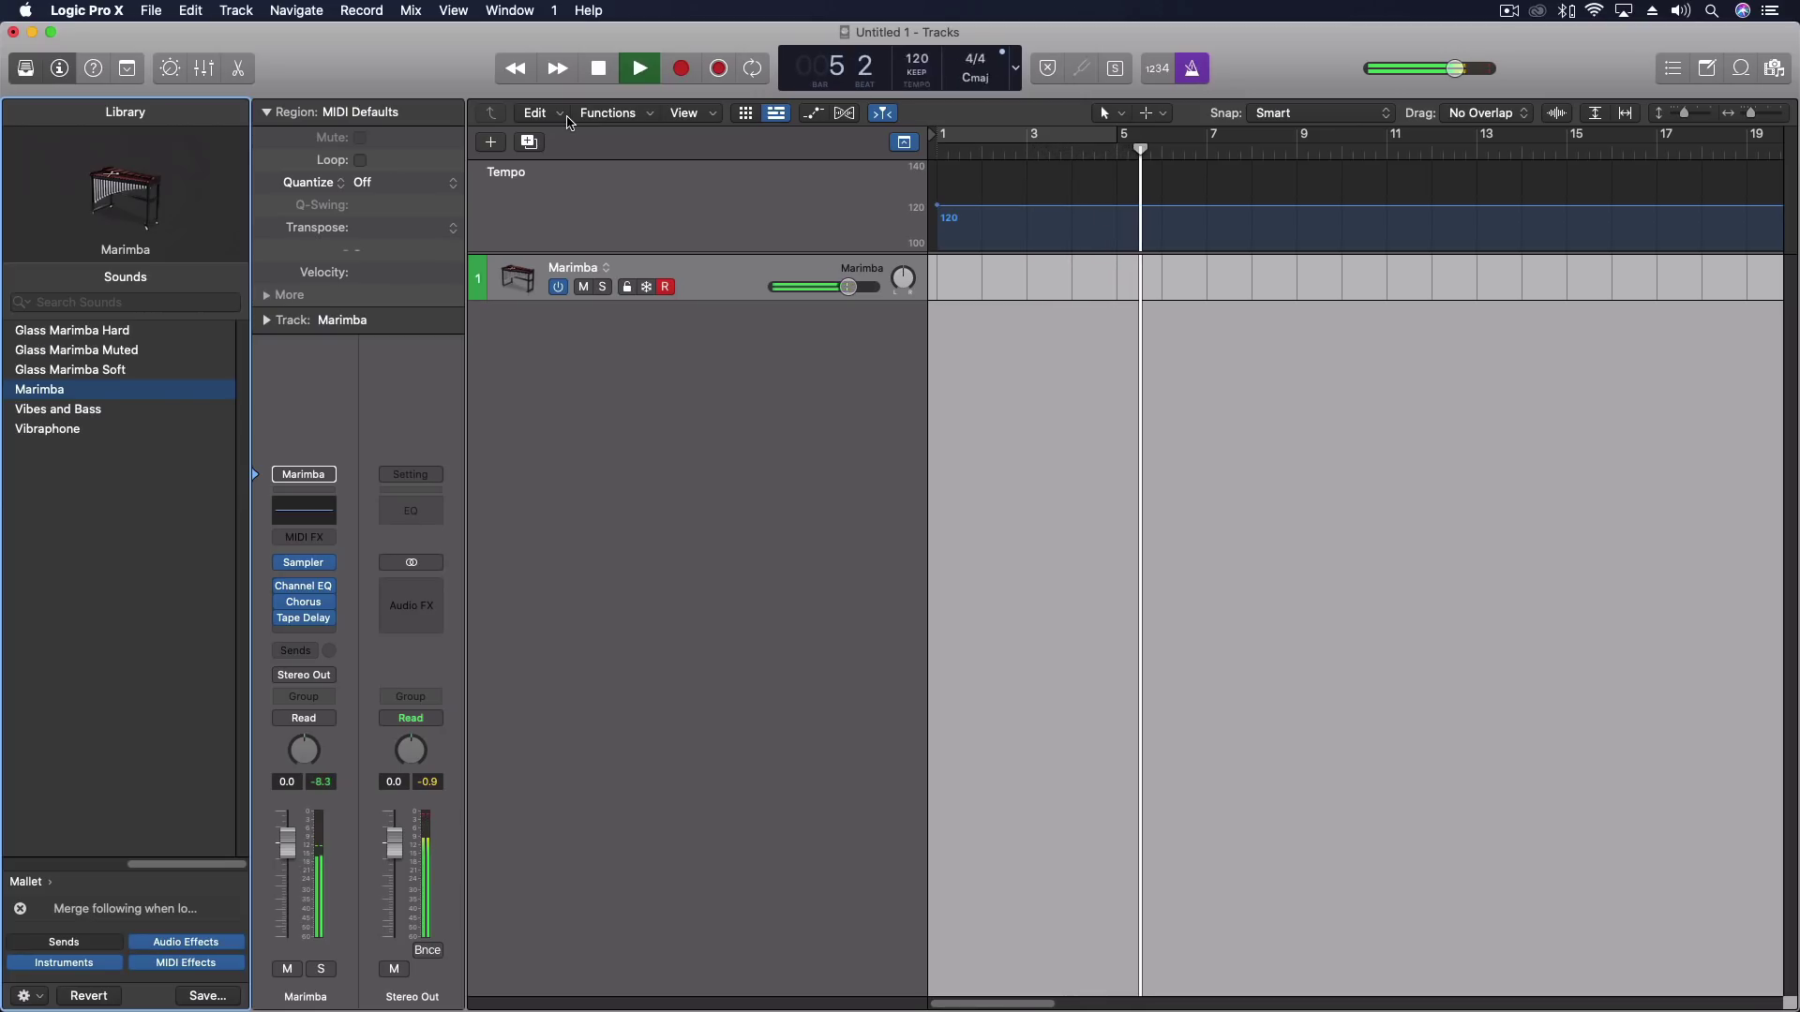
key("space")
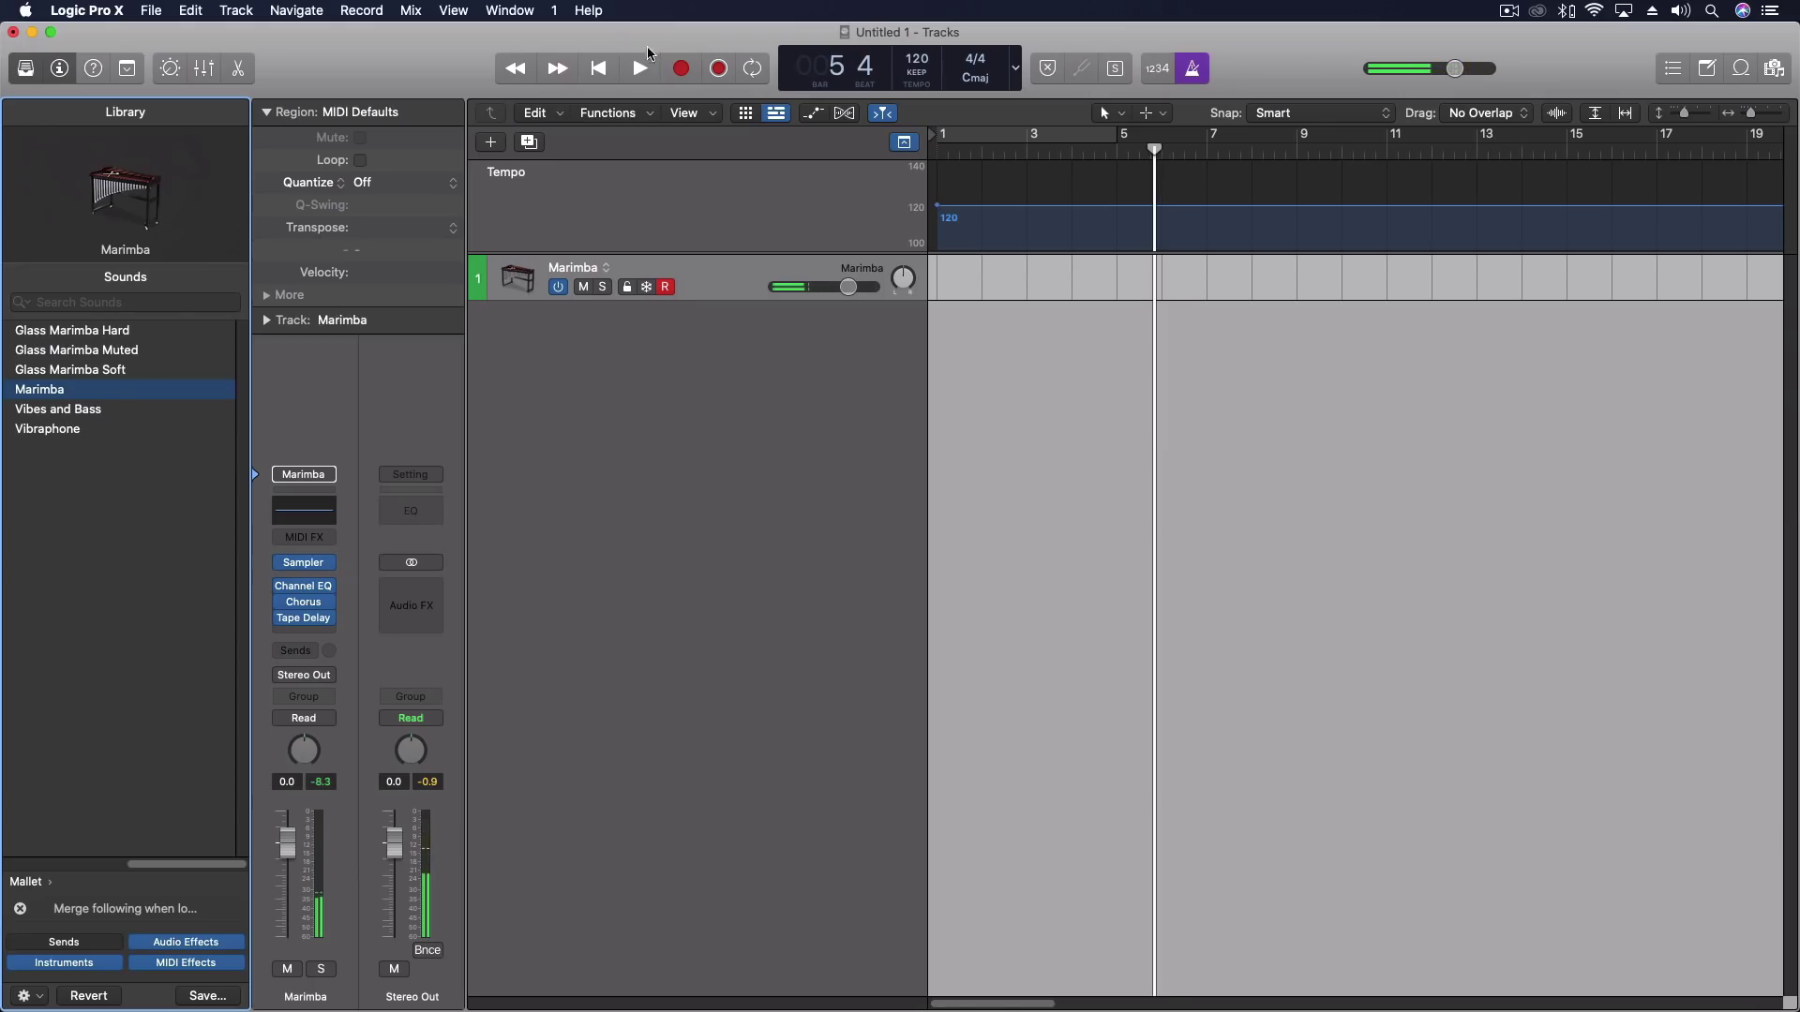
left_click(719, 68)
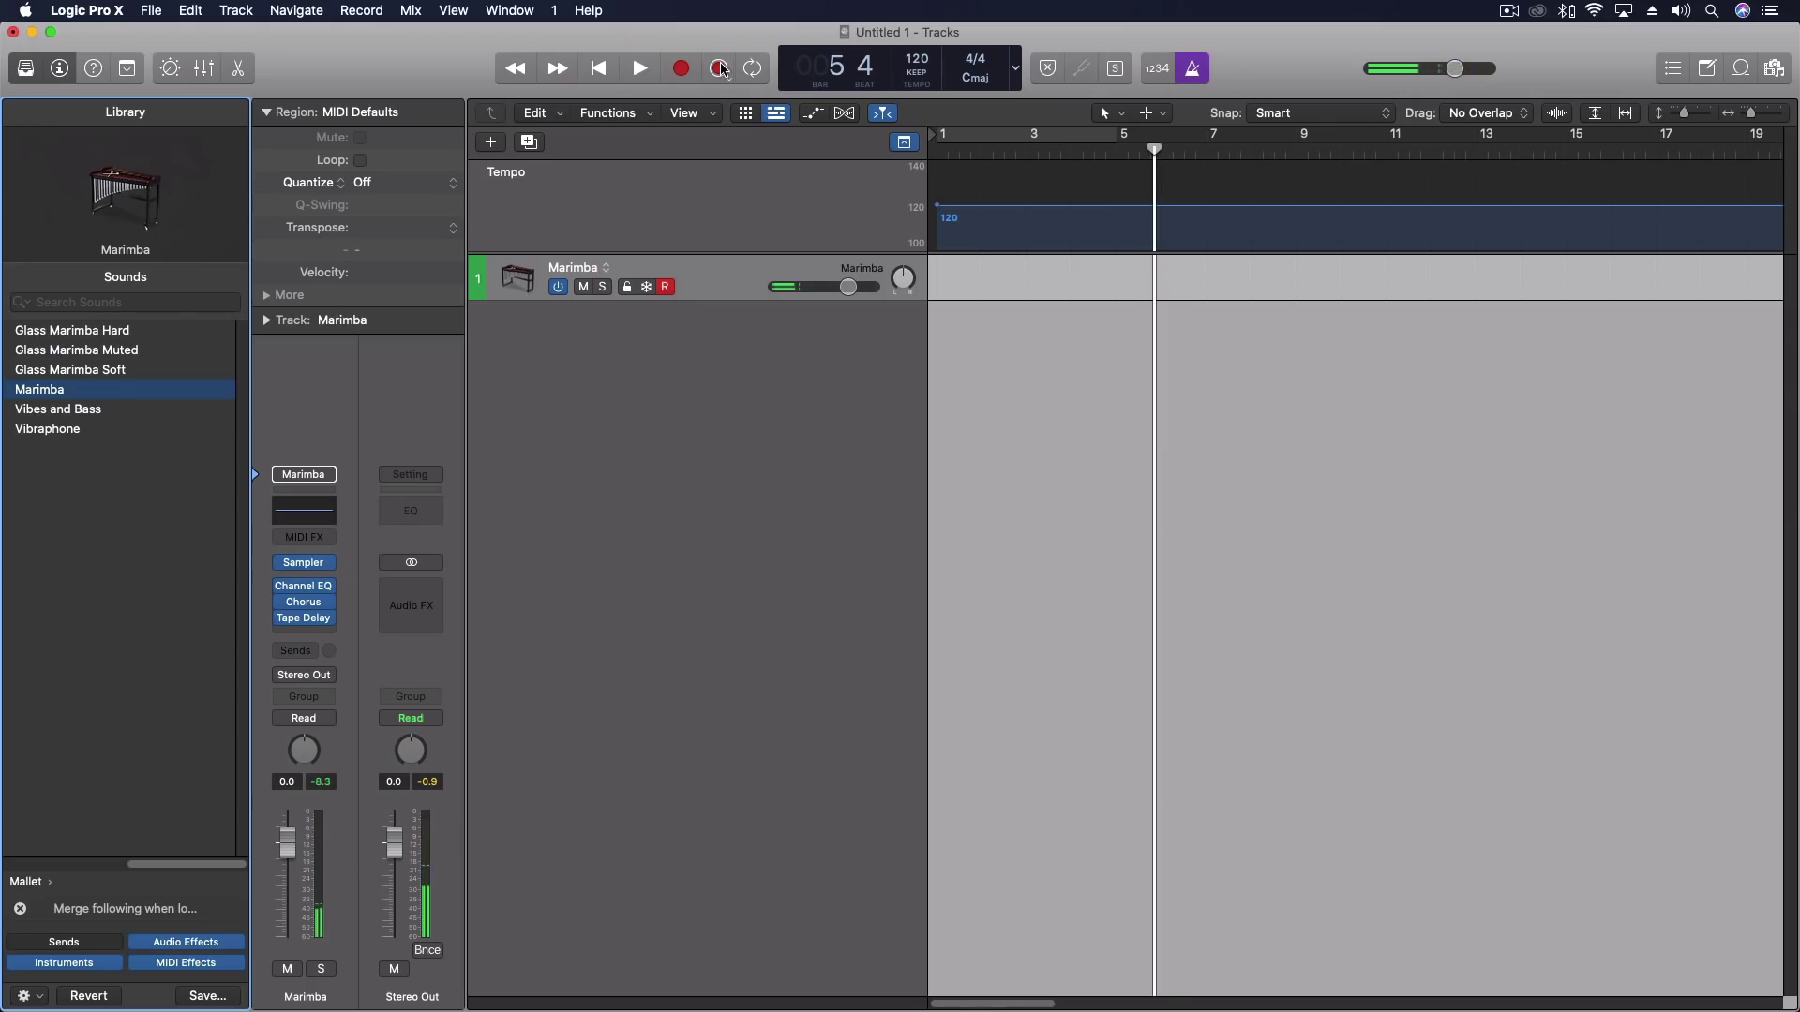
- Quantize the captured region to 1/16 Note, audition it, then undo the quantize and capture
left_click(981, 153)
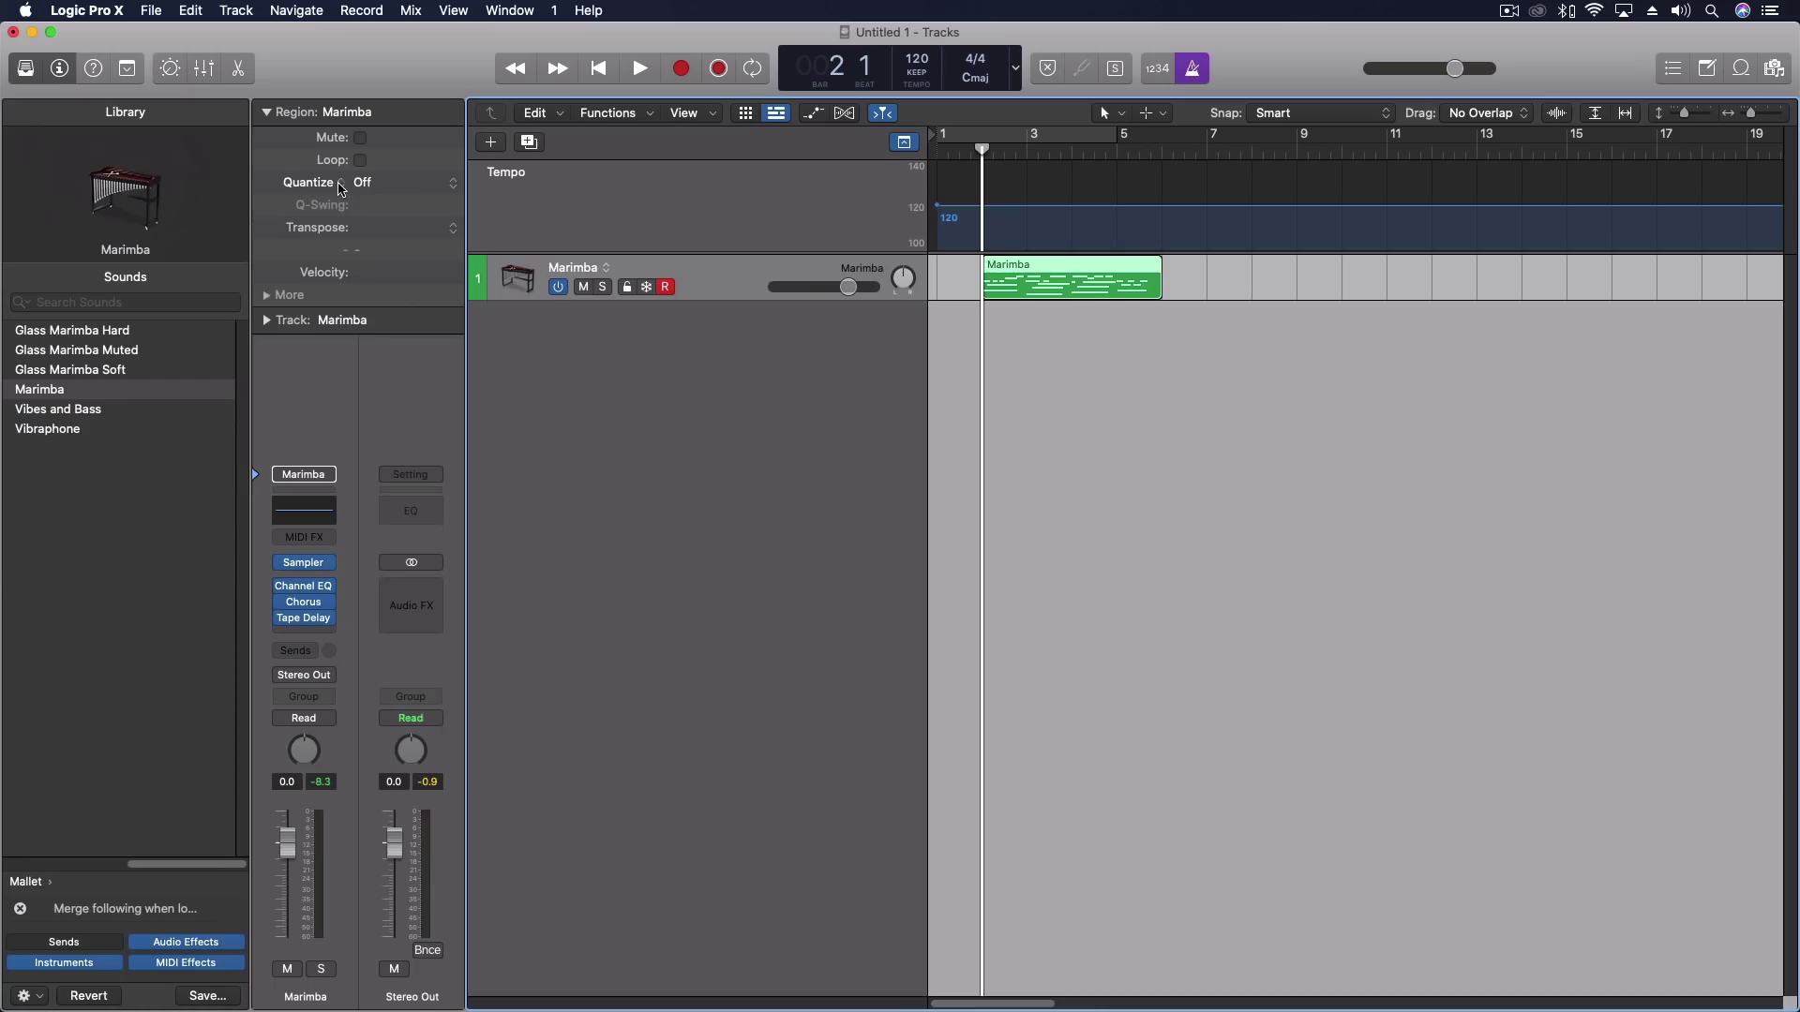
left_click(412, 185)
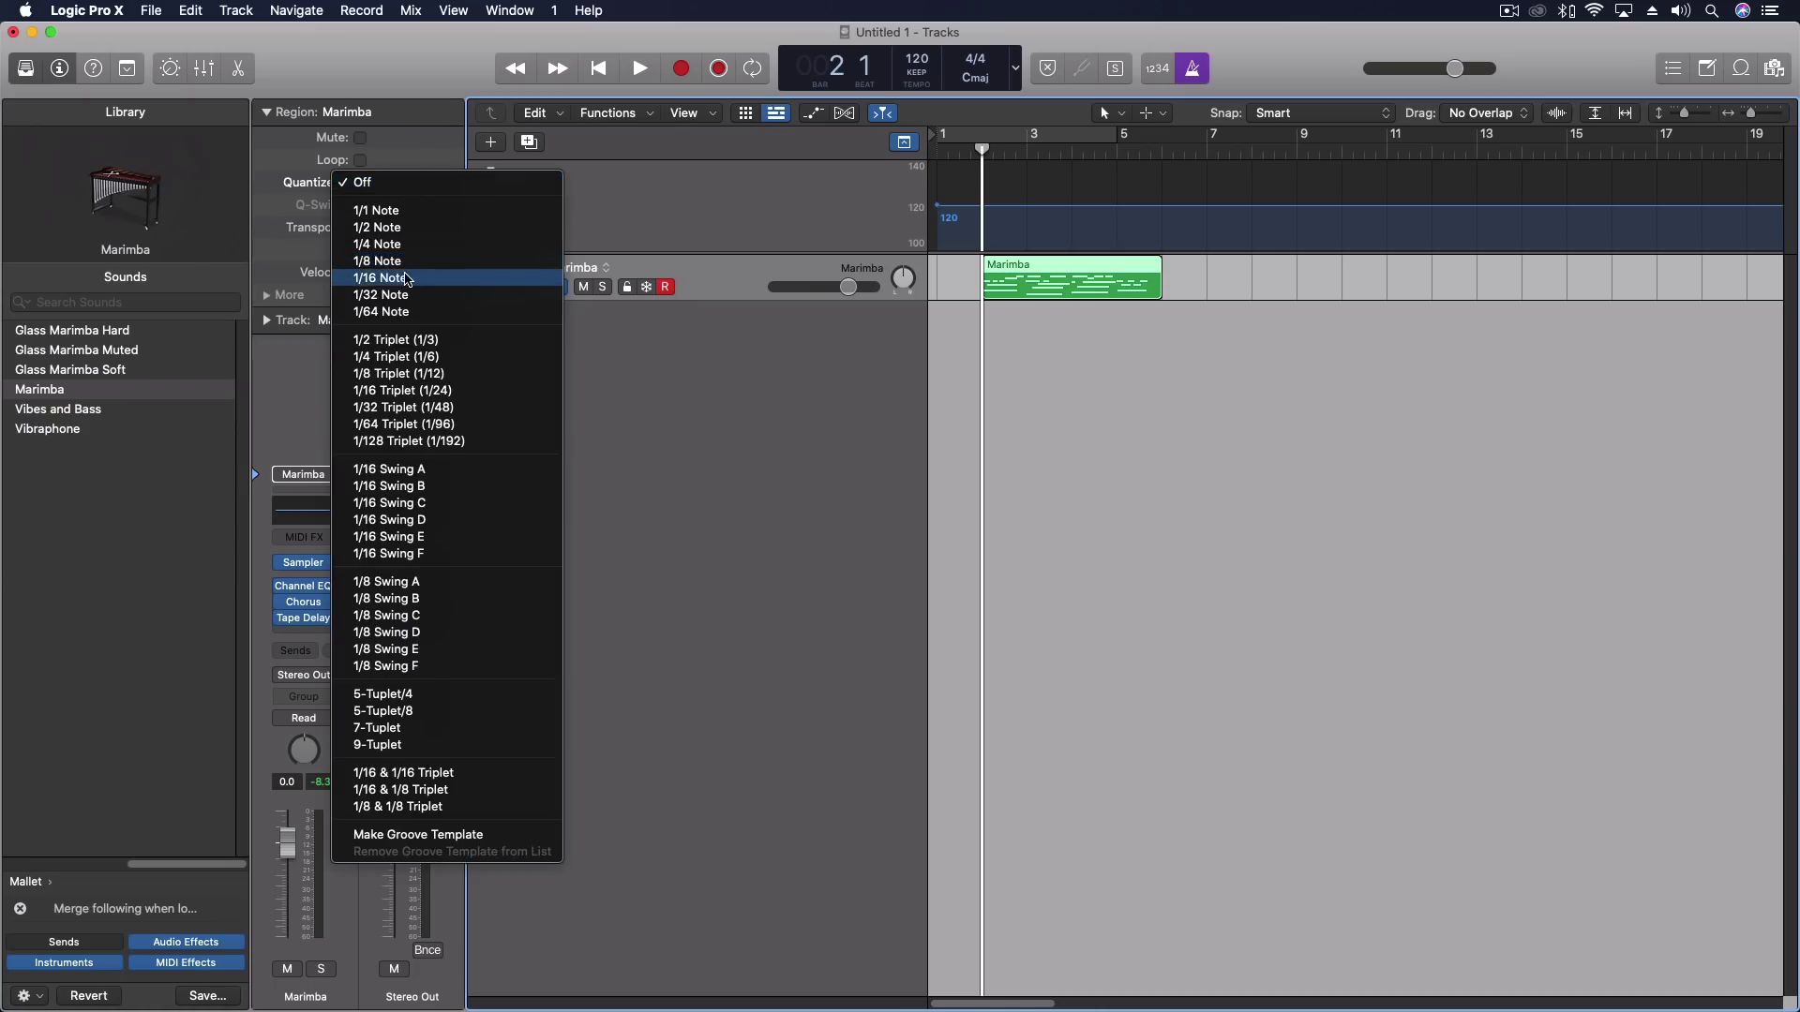
left_click(406, 278)
key("space")
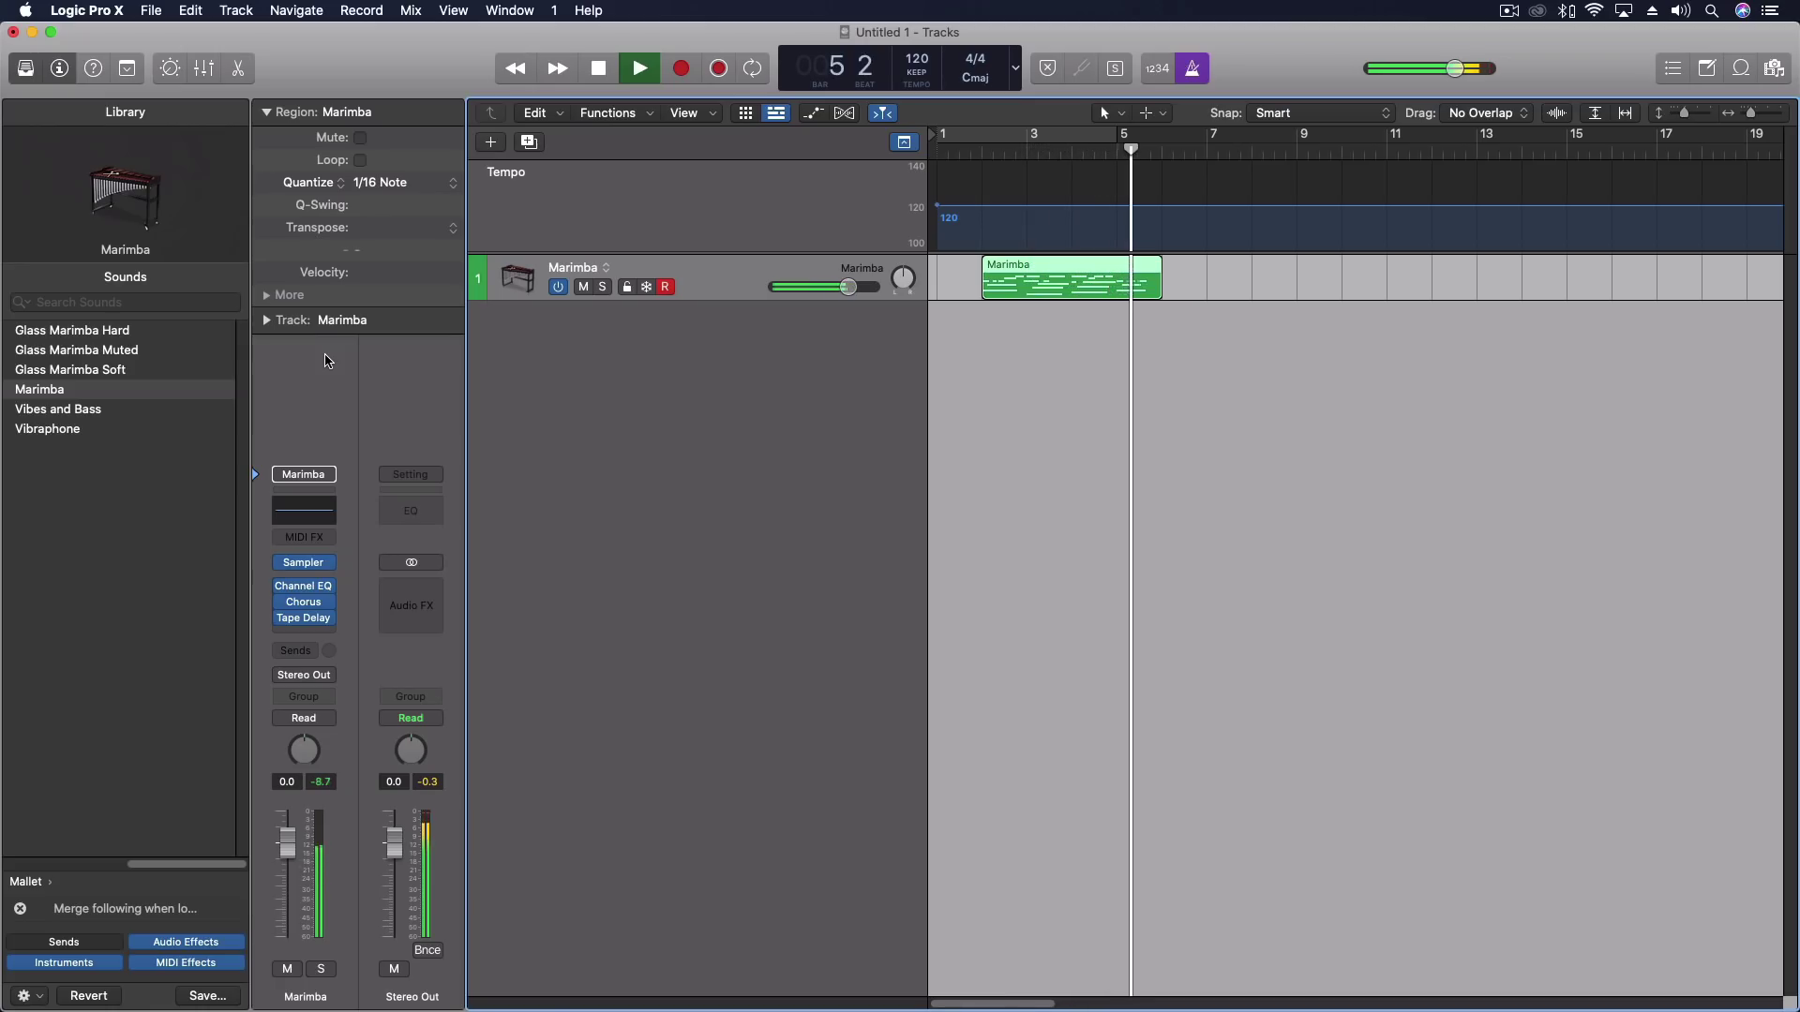
key("space")
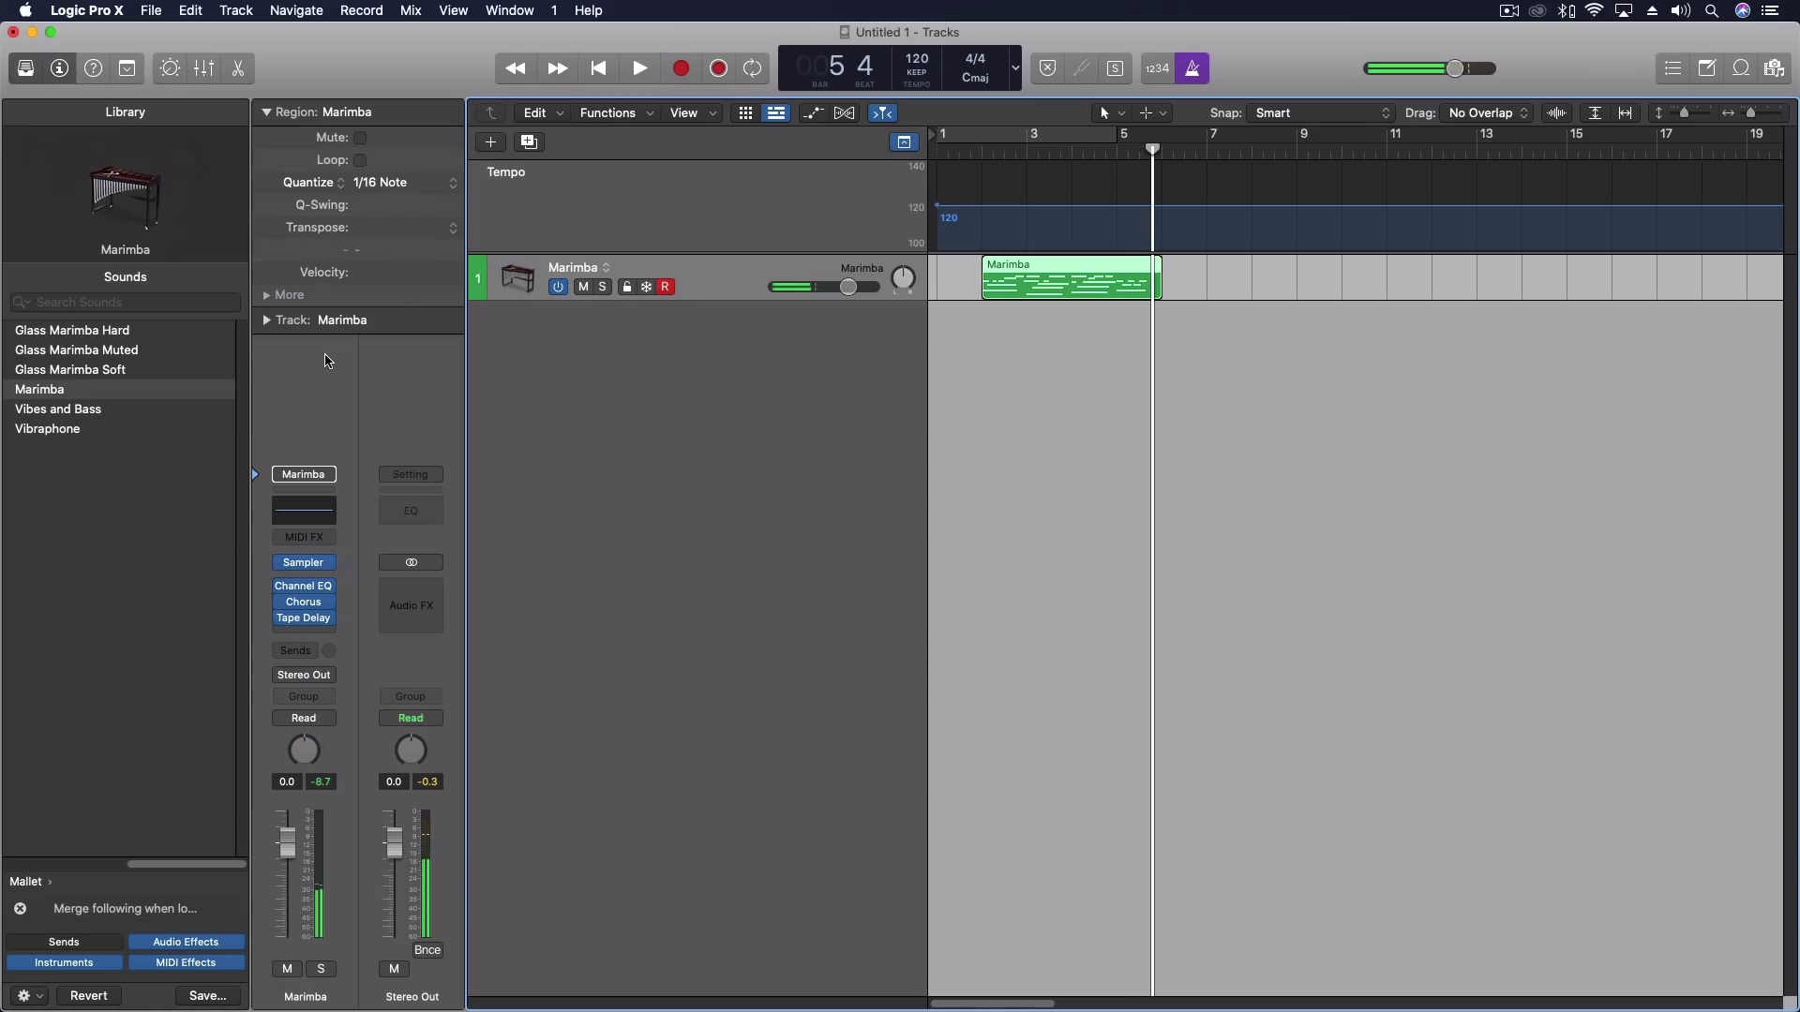
key("super+z")
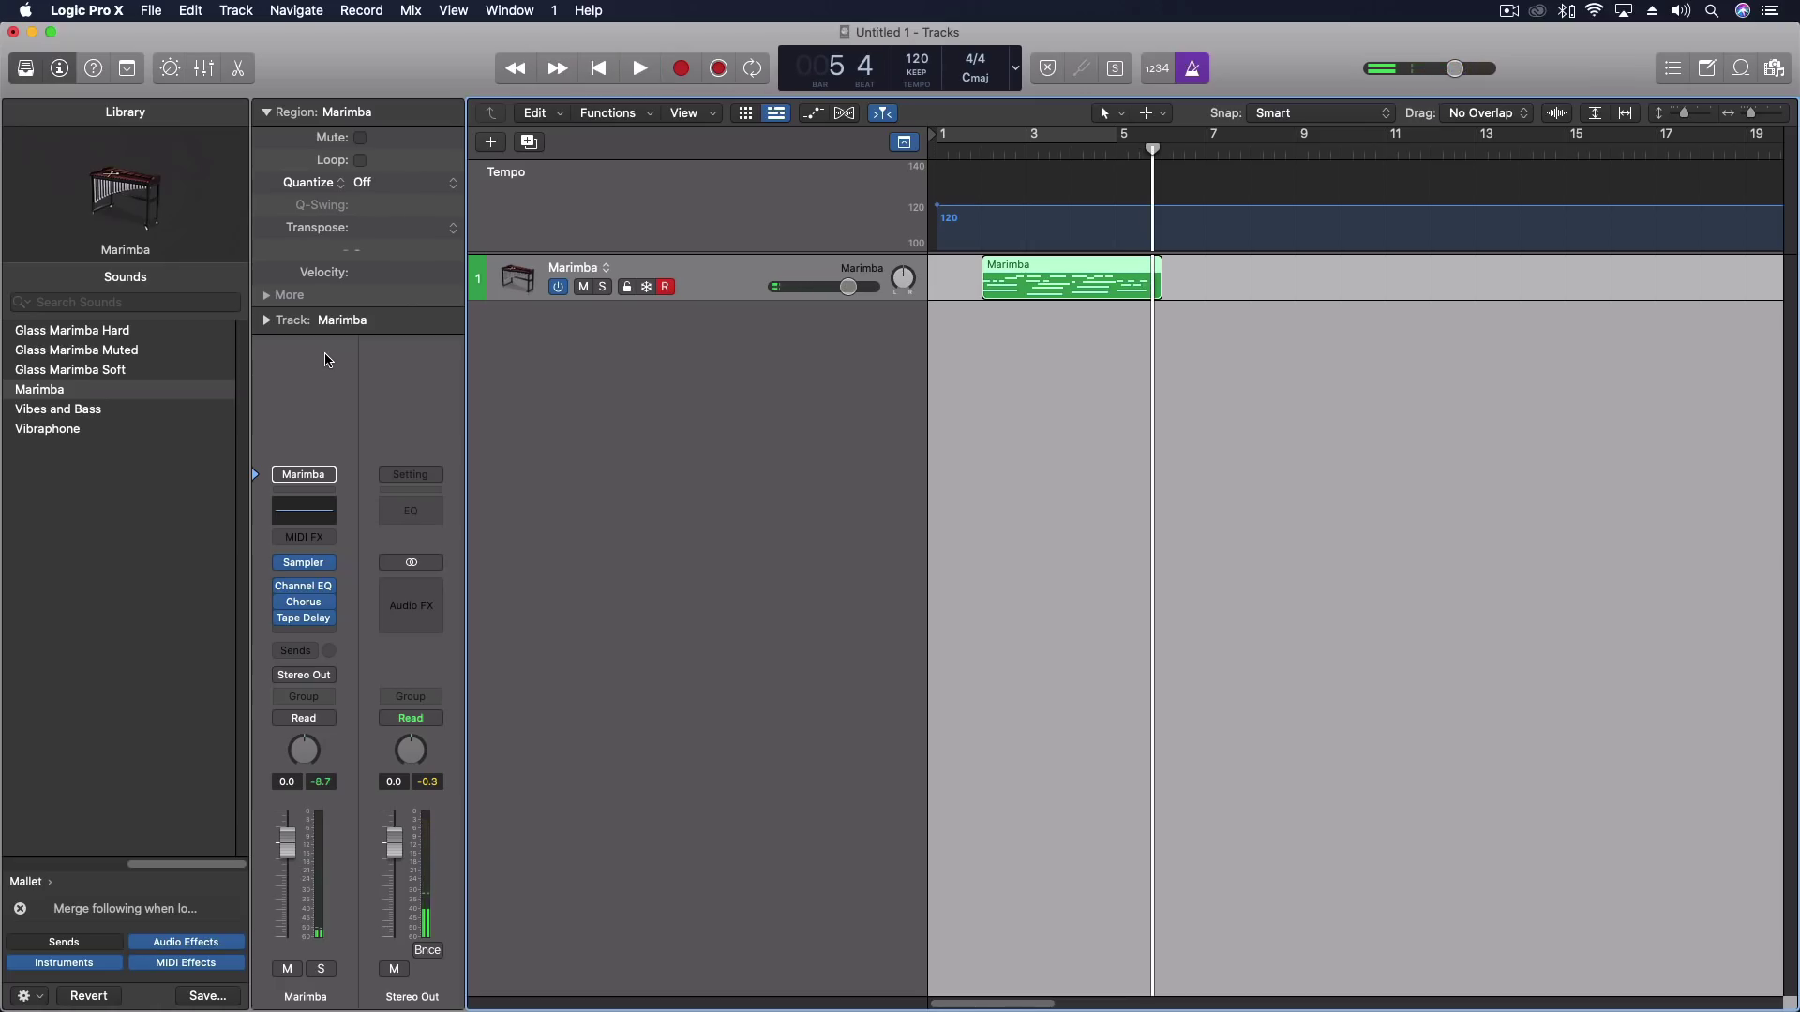
key("super+z")
- Return the playhead to bar 1
key("Return")
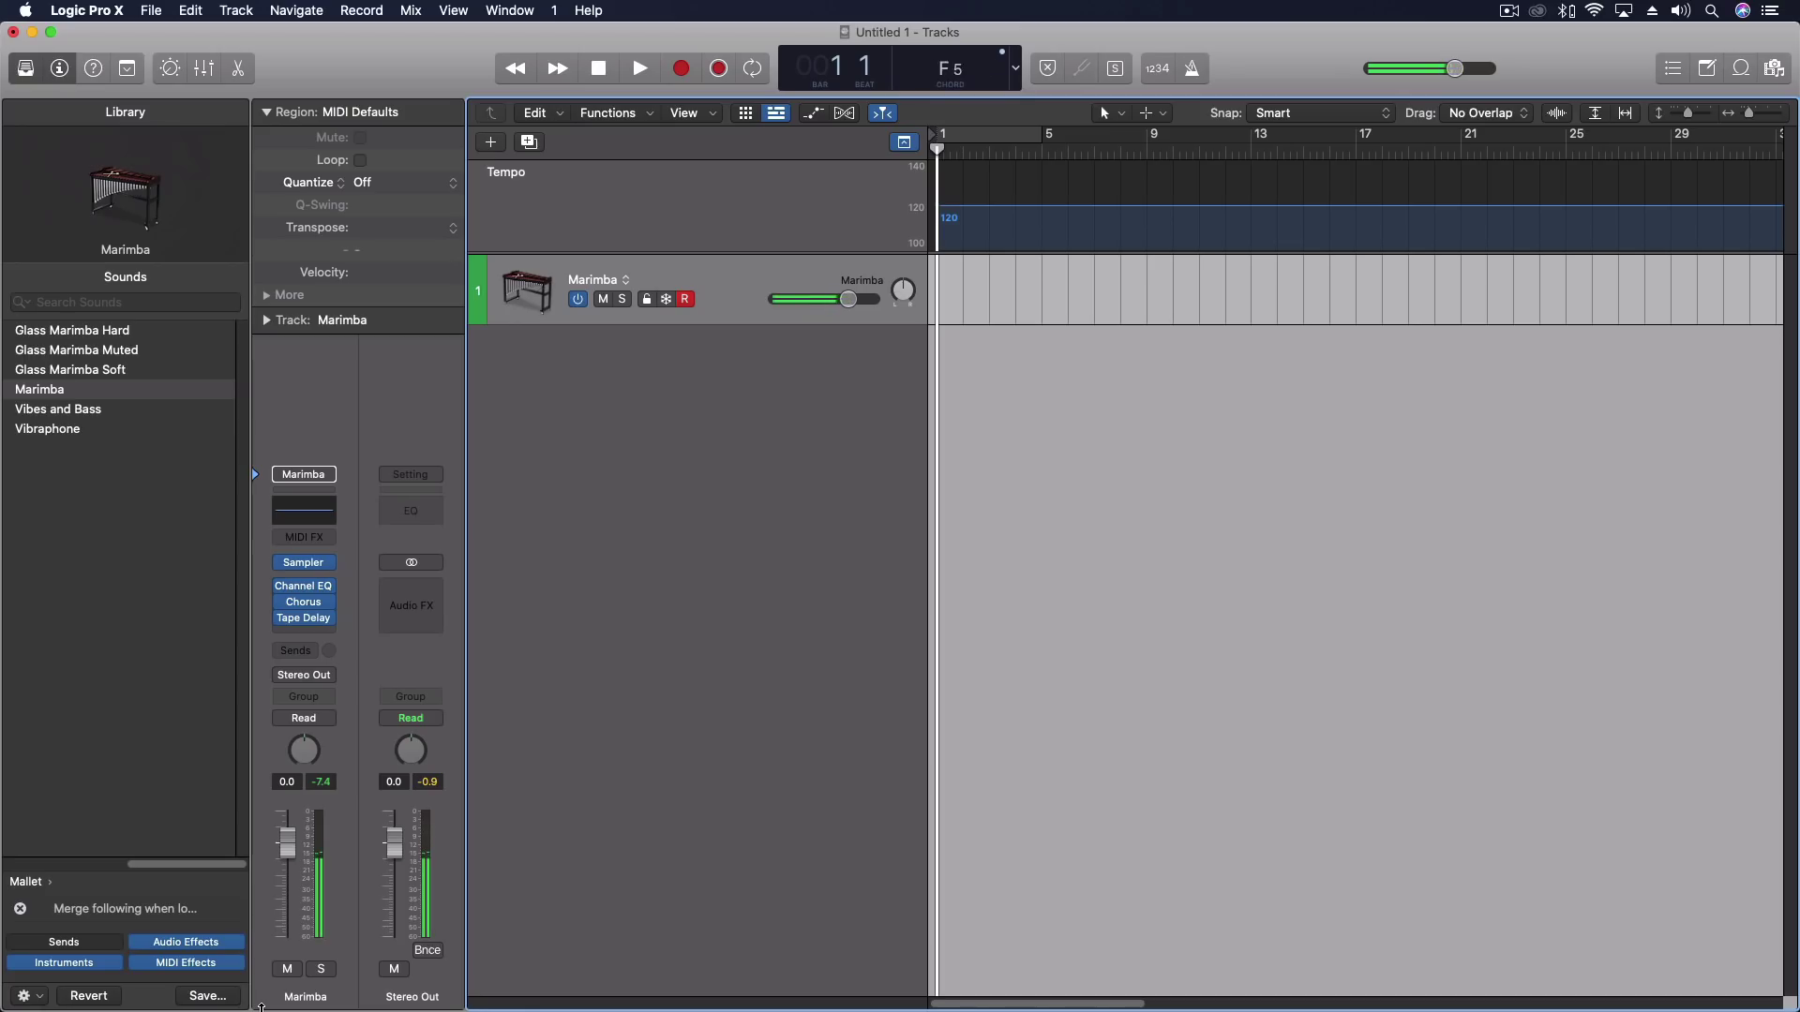
key("shift+r")
left_click_drag(942, 312, 1043, 300)
left_click_drag(1273, 257, 1151, 273)
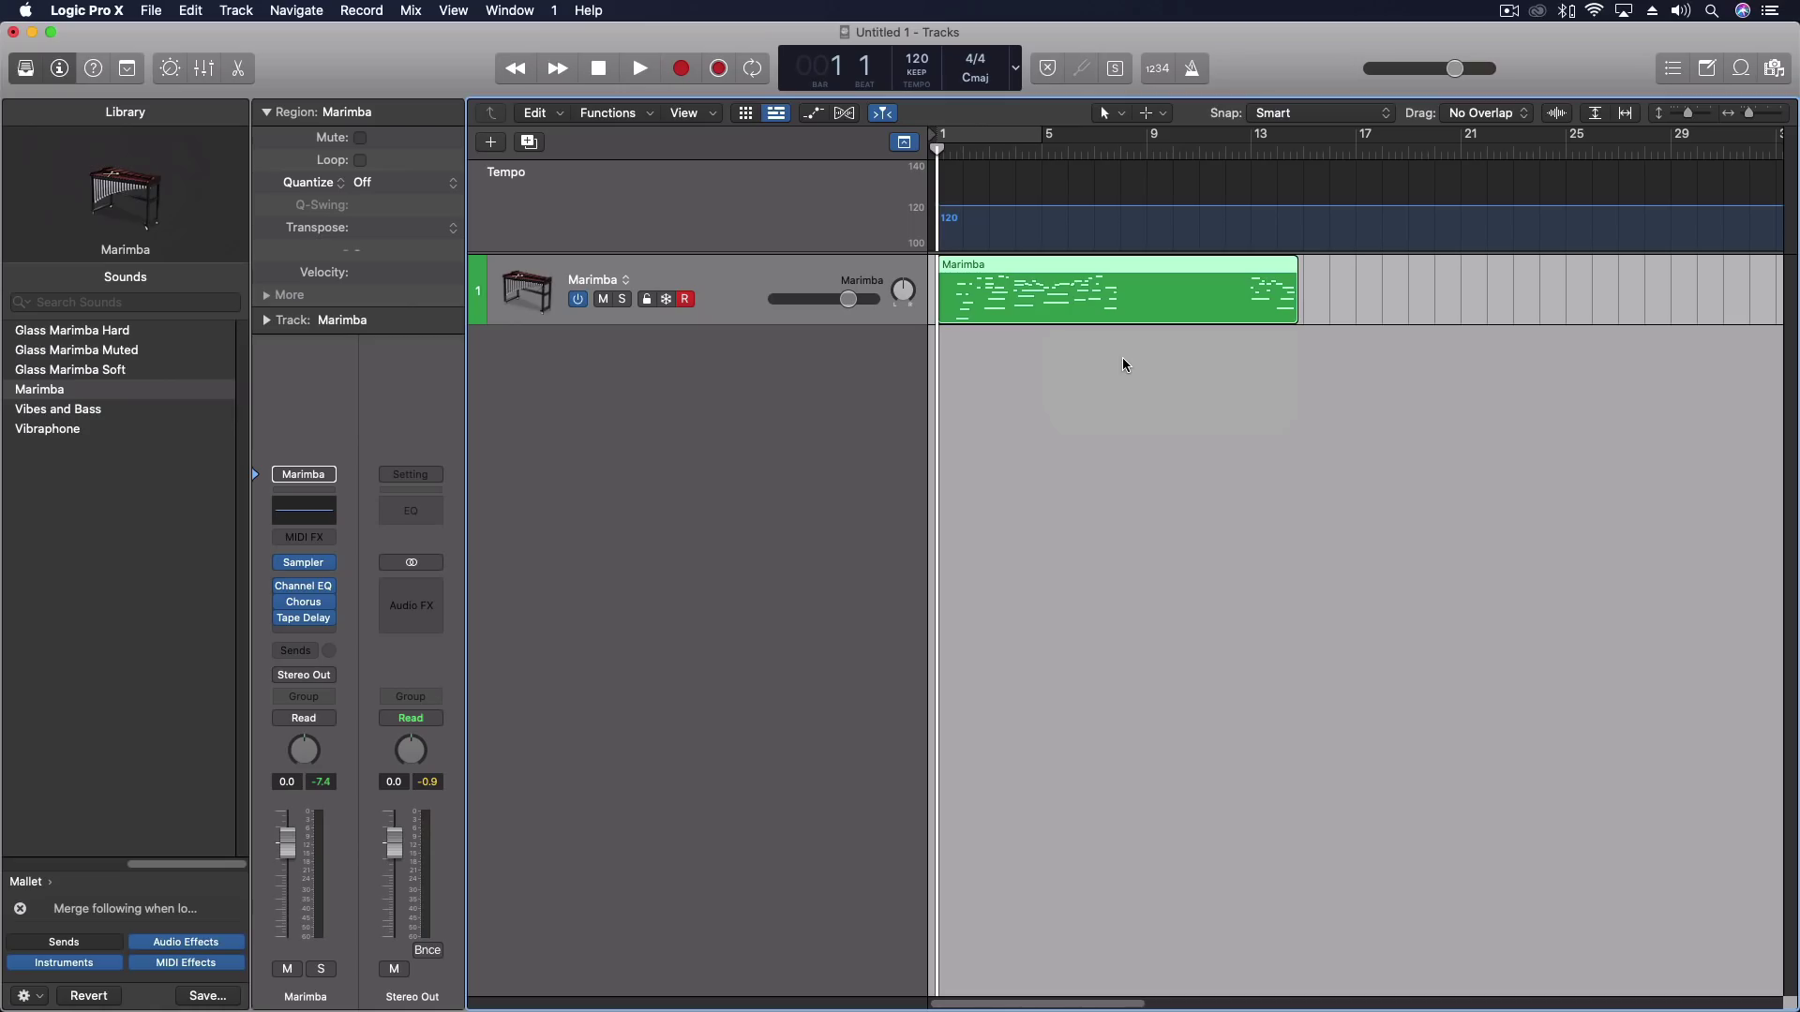
mouse_move(1093, 273)
left_mouse_down()
mouse_move(1647, 253)
mouse_move(1417, 237)
mouse_move(1106, 272)
left_mouse_up()
key("Delete")
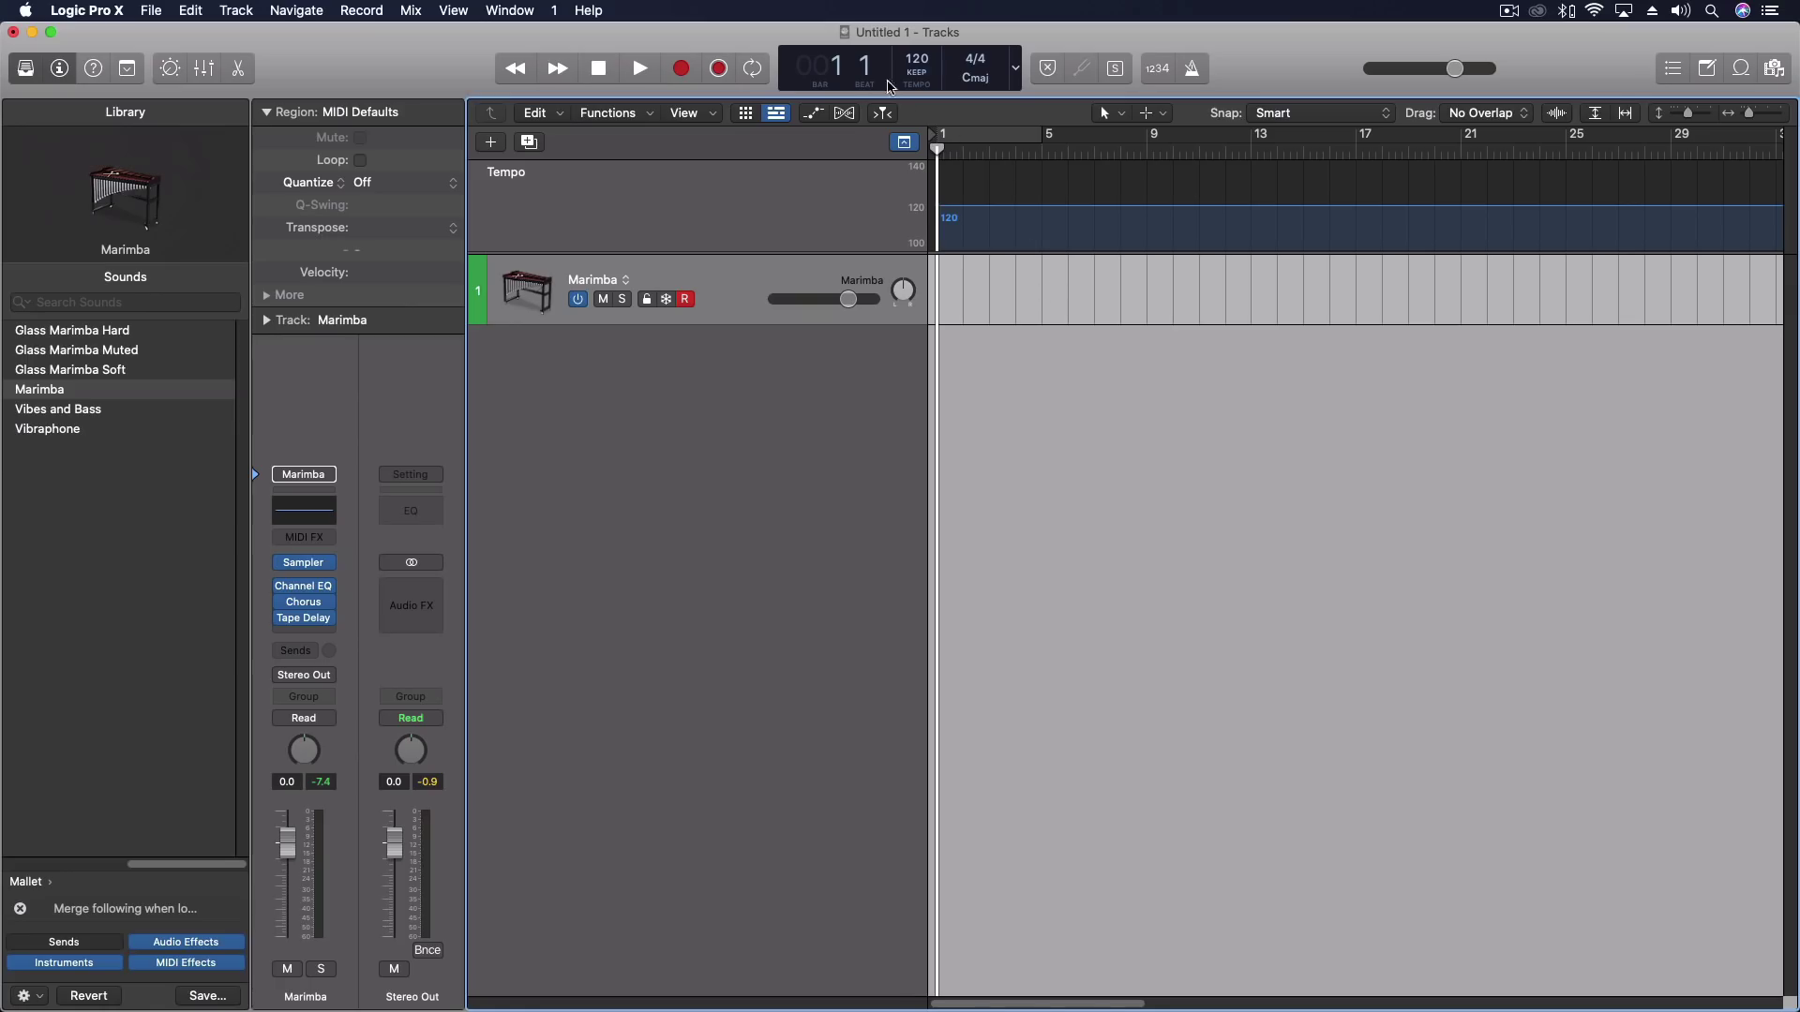
- Set Smart Tempo to Adapt and capture the played Marimba part with Shift-R
left_click(924, 77)
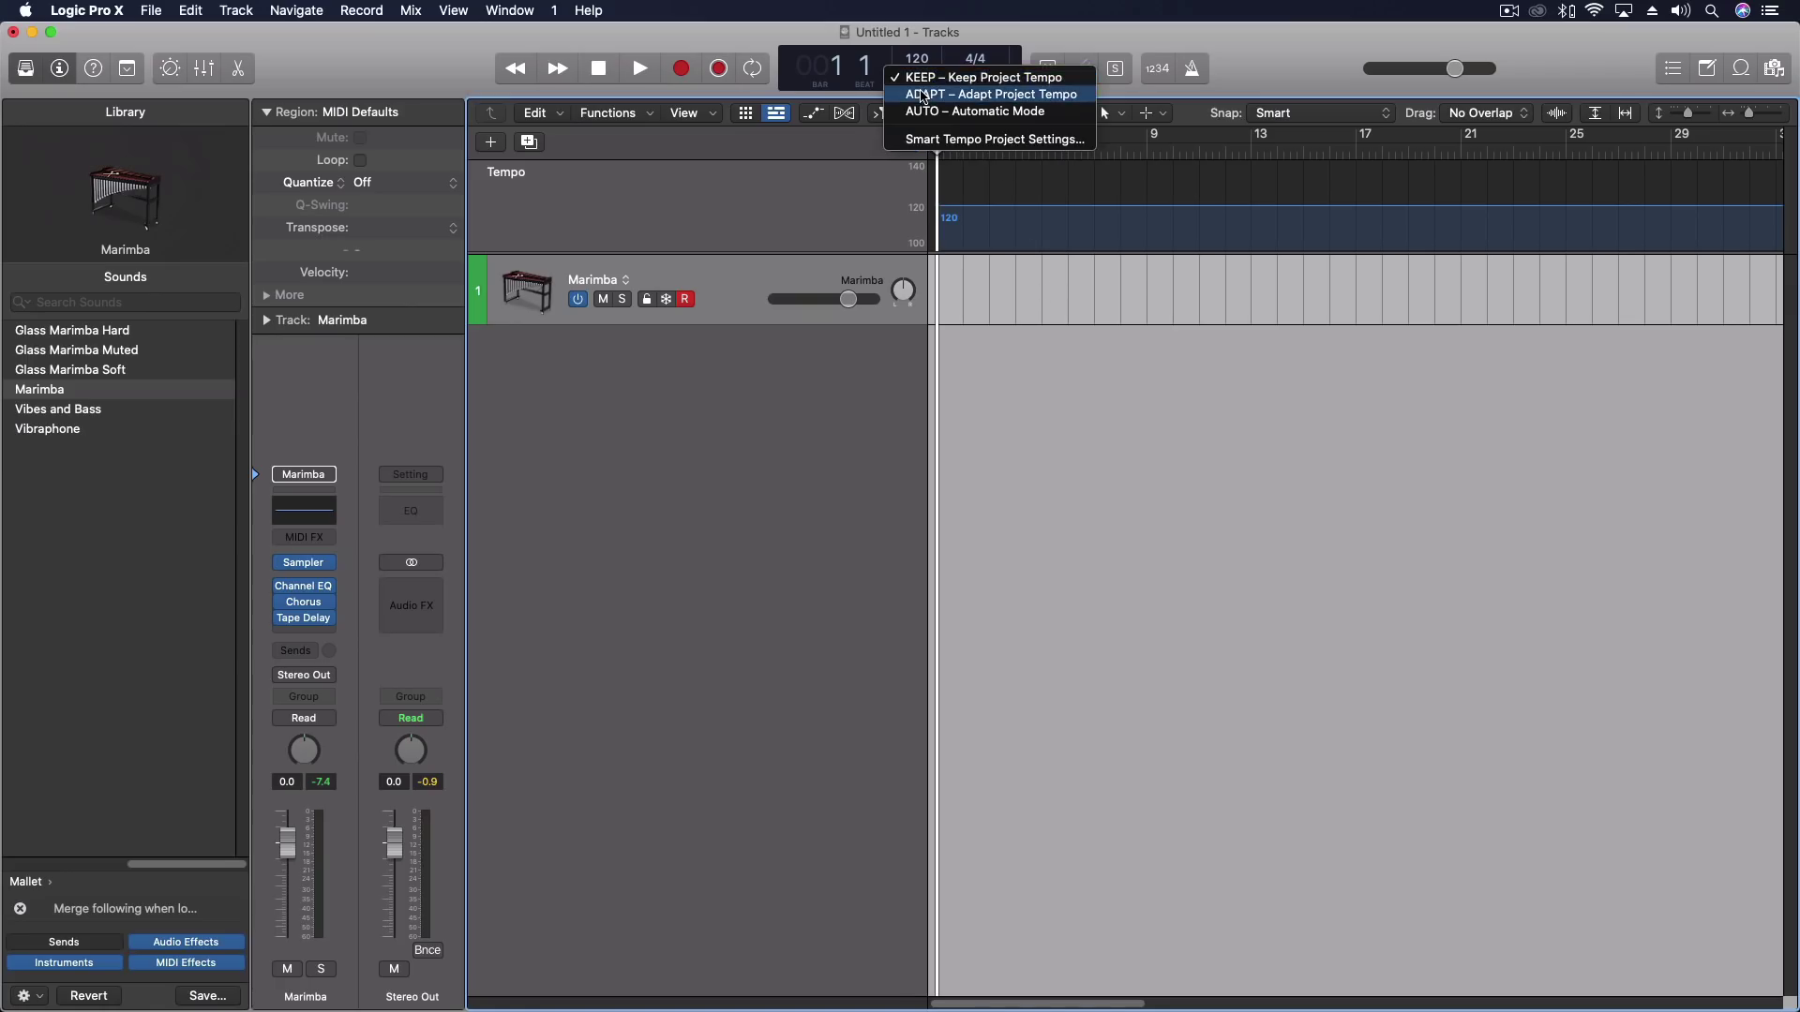
left_click(923, 95)
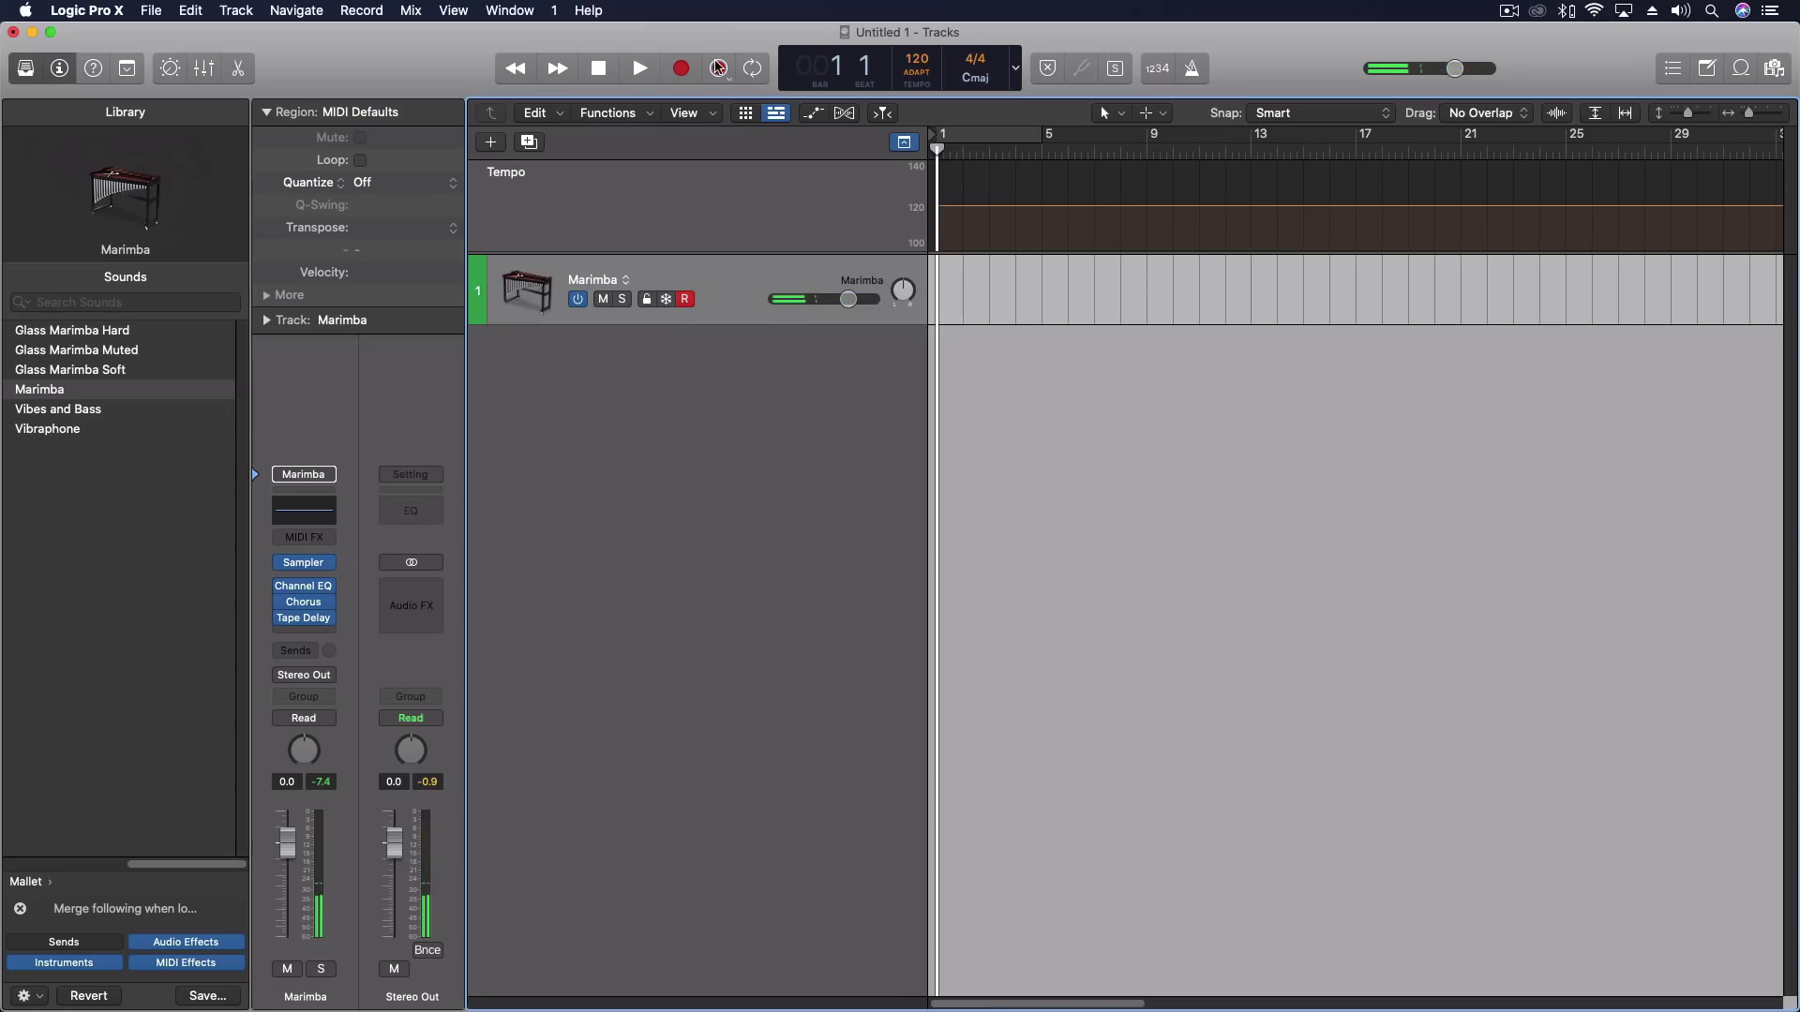
key("shift+r")
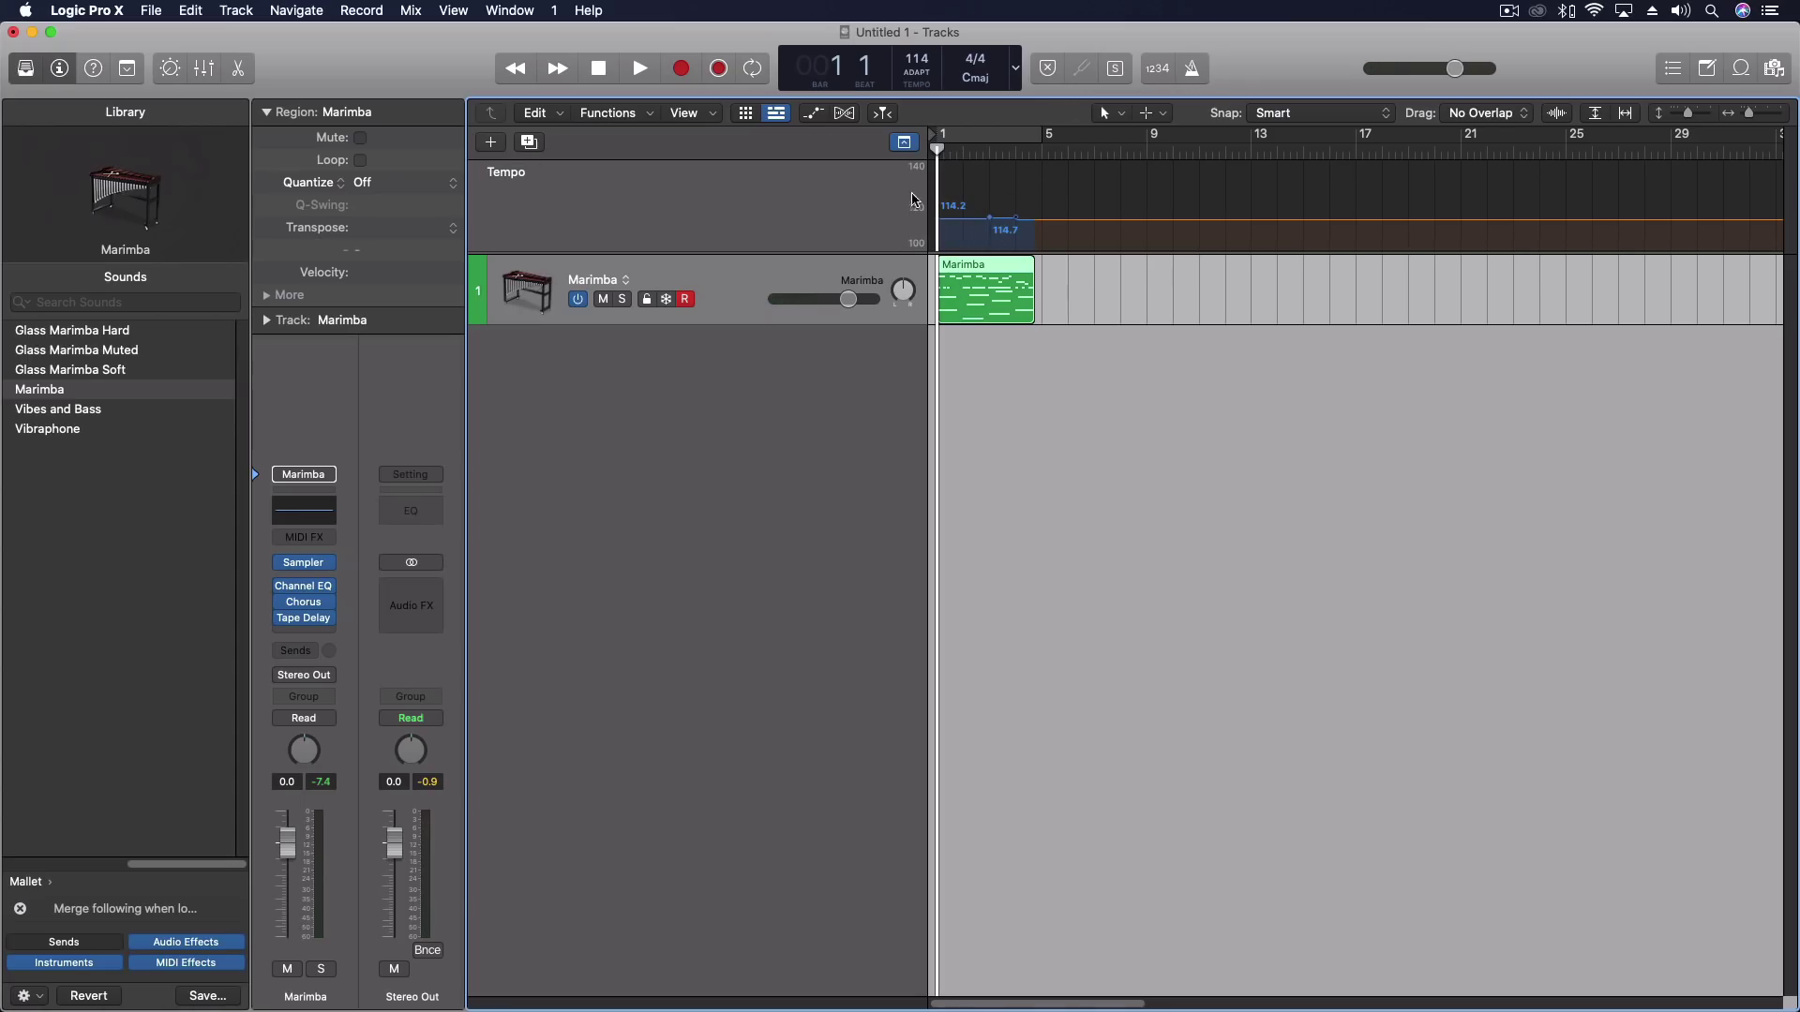
- Turn on the metronome and play back the captured Marimba region
left_click(1193, 73)
key("space")
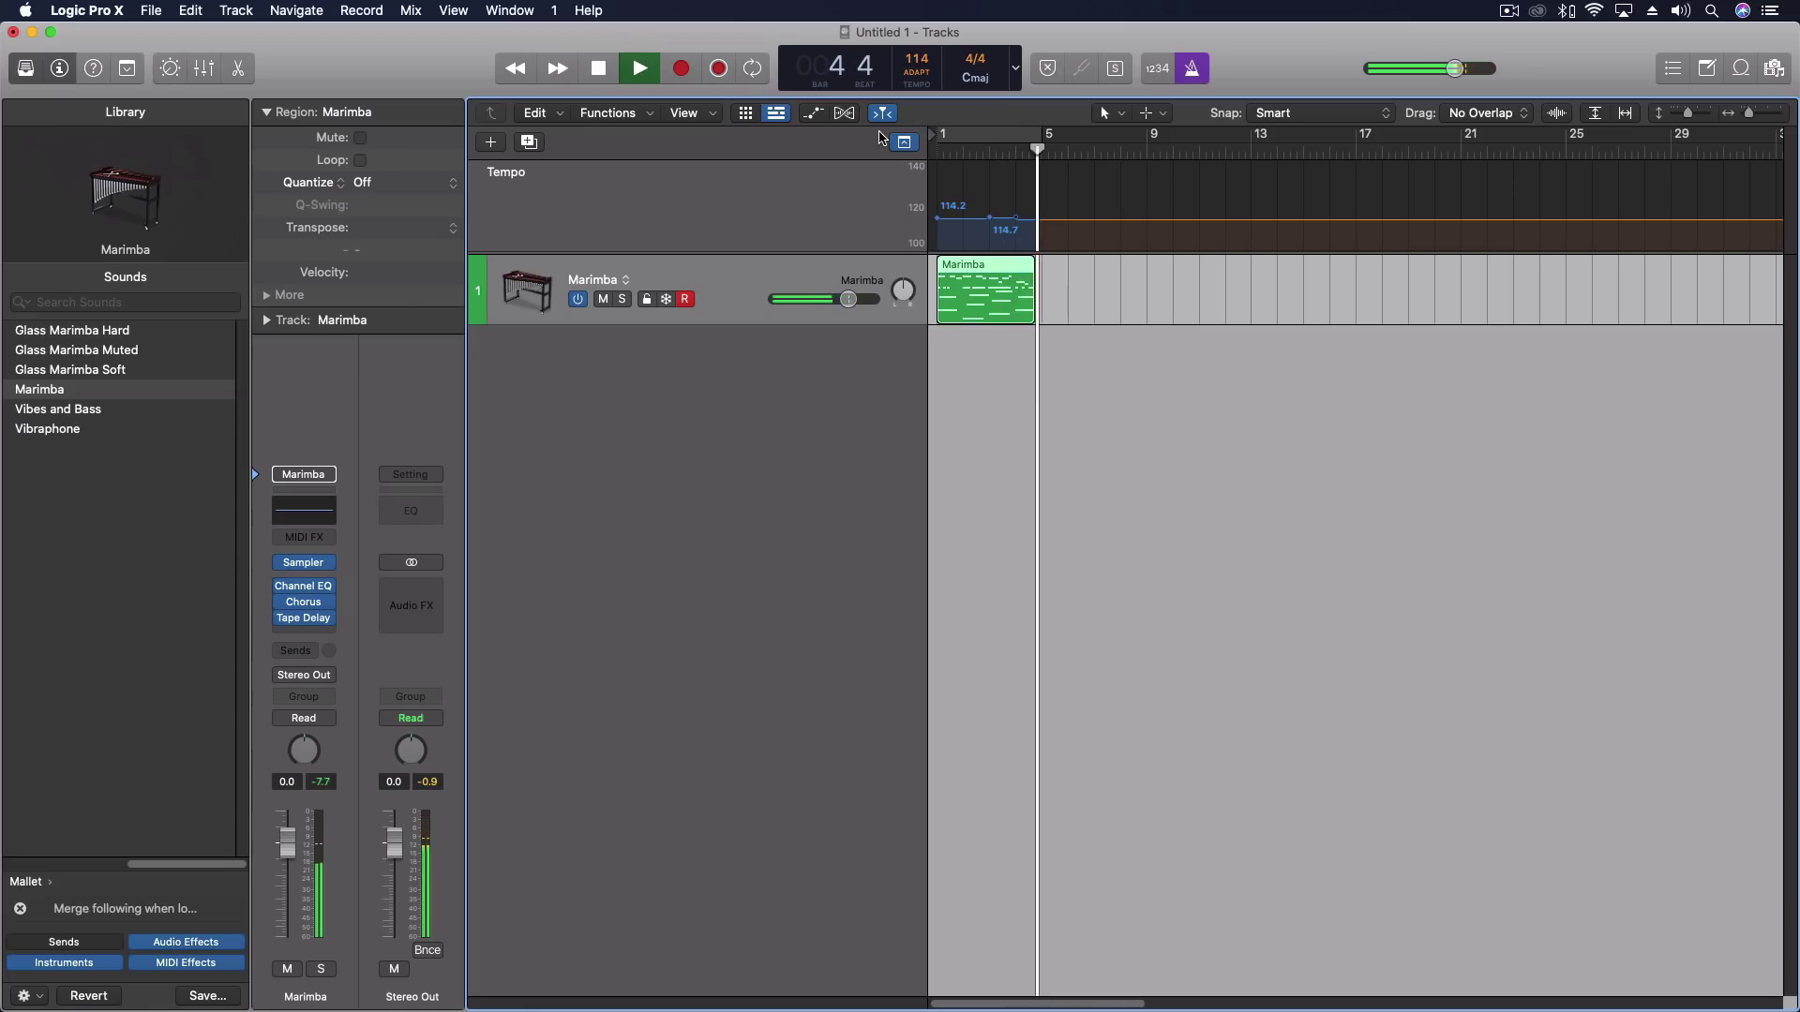
key("space")
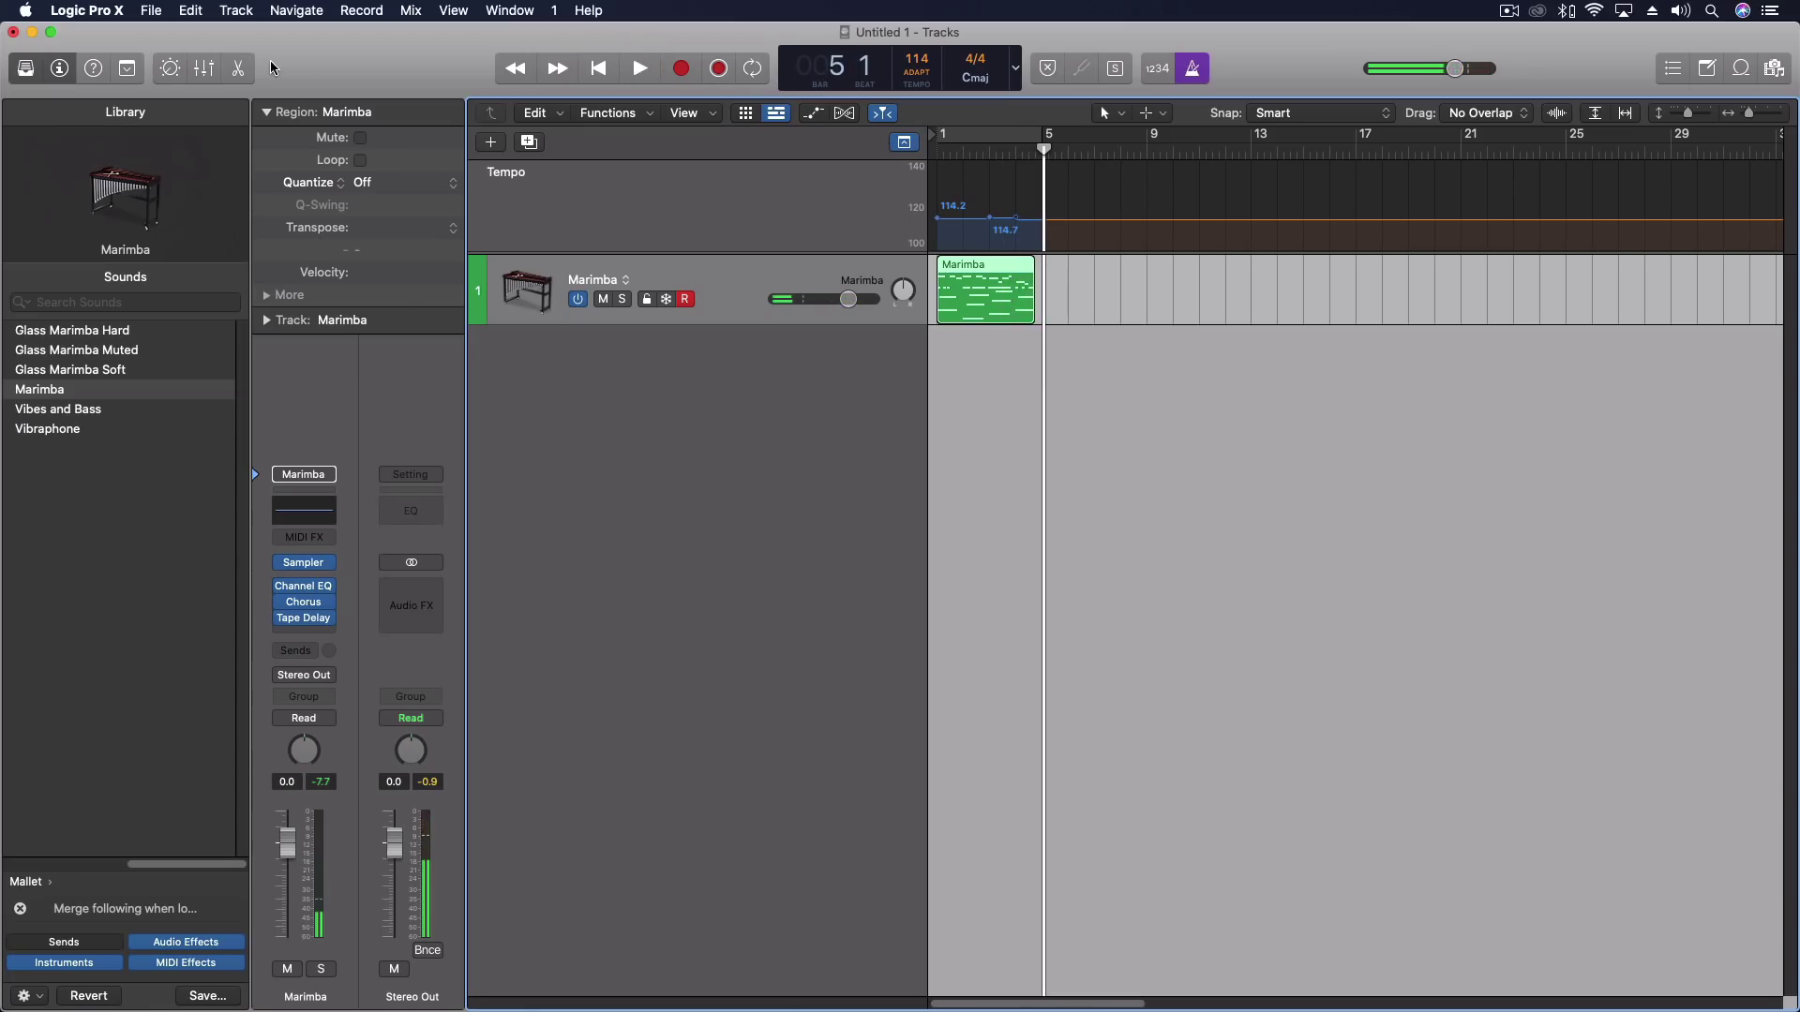
left_click(234, 9)
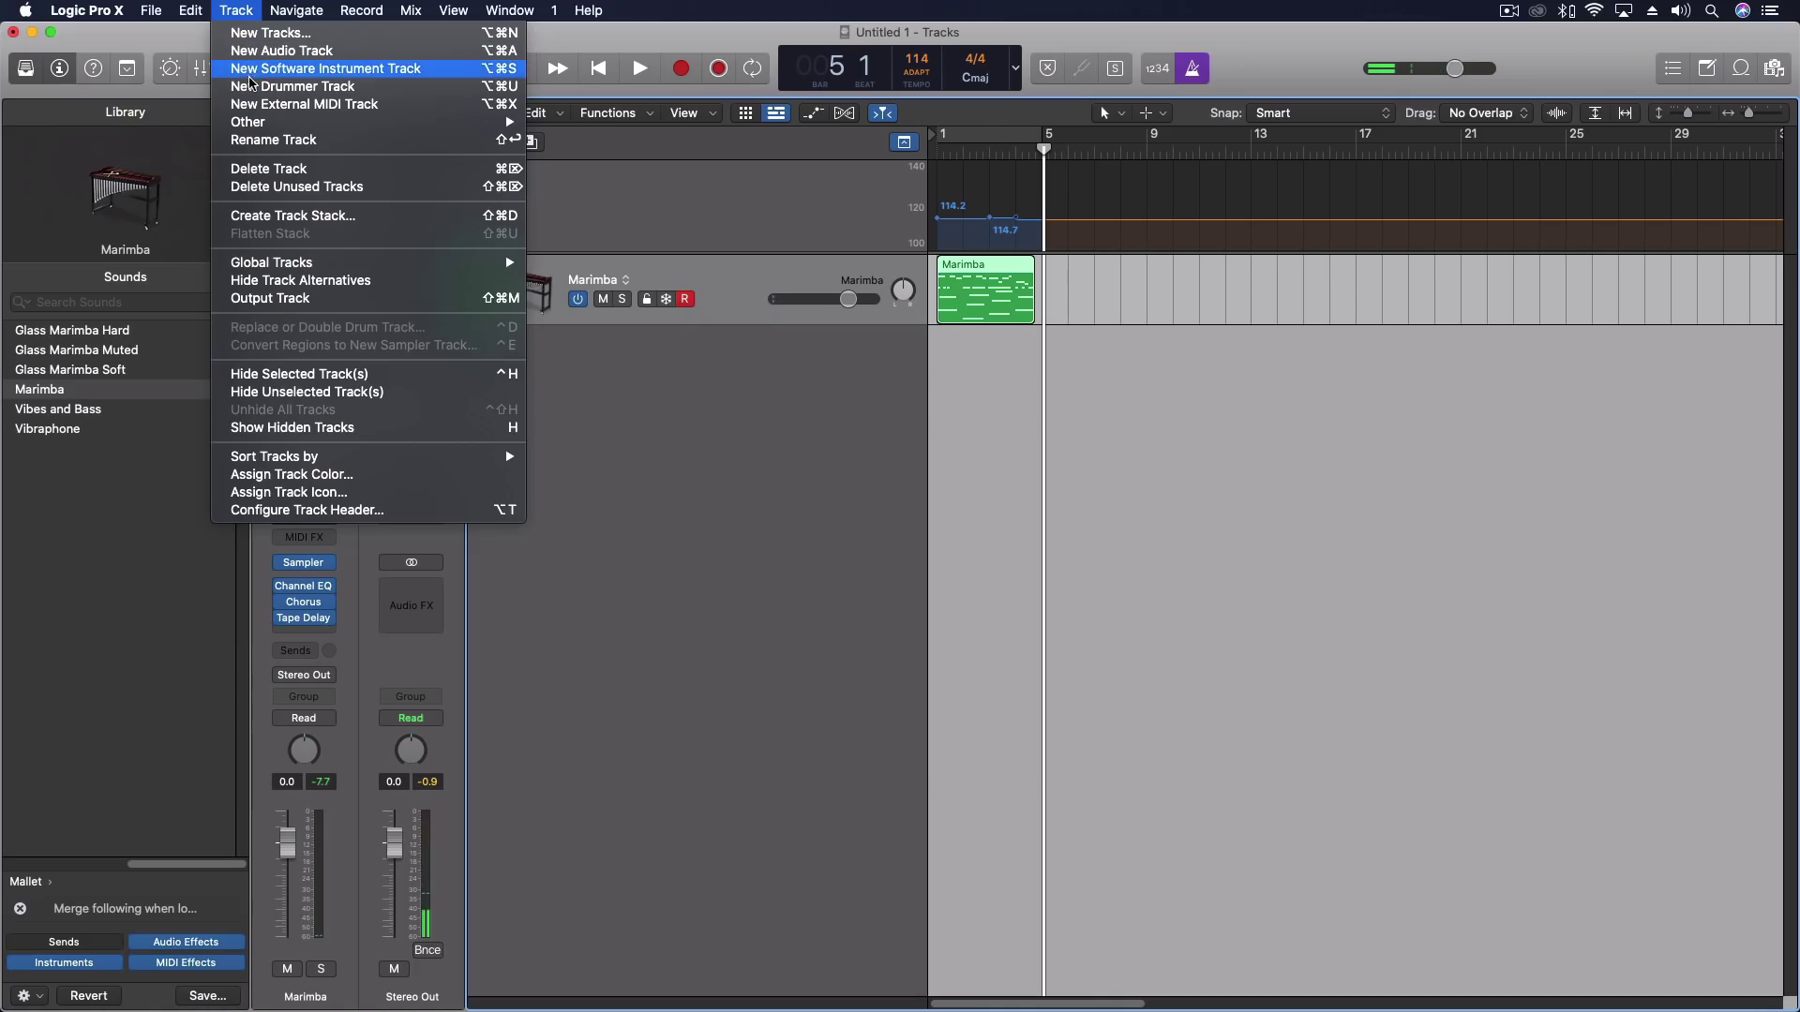
- Add a new drummer track using Finn from the Percussion drummers
left_click(272, 86)
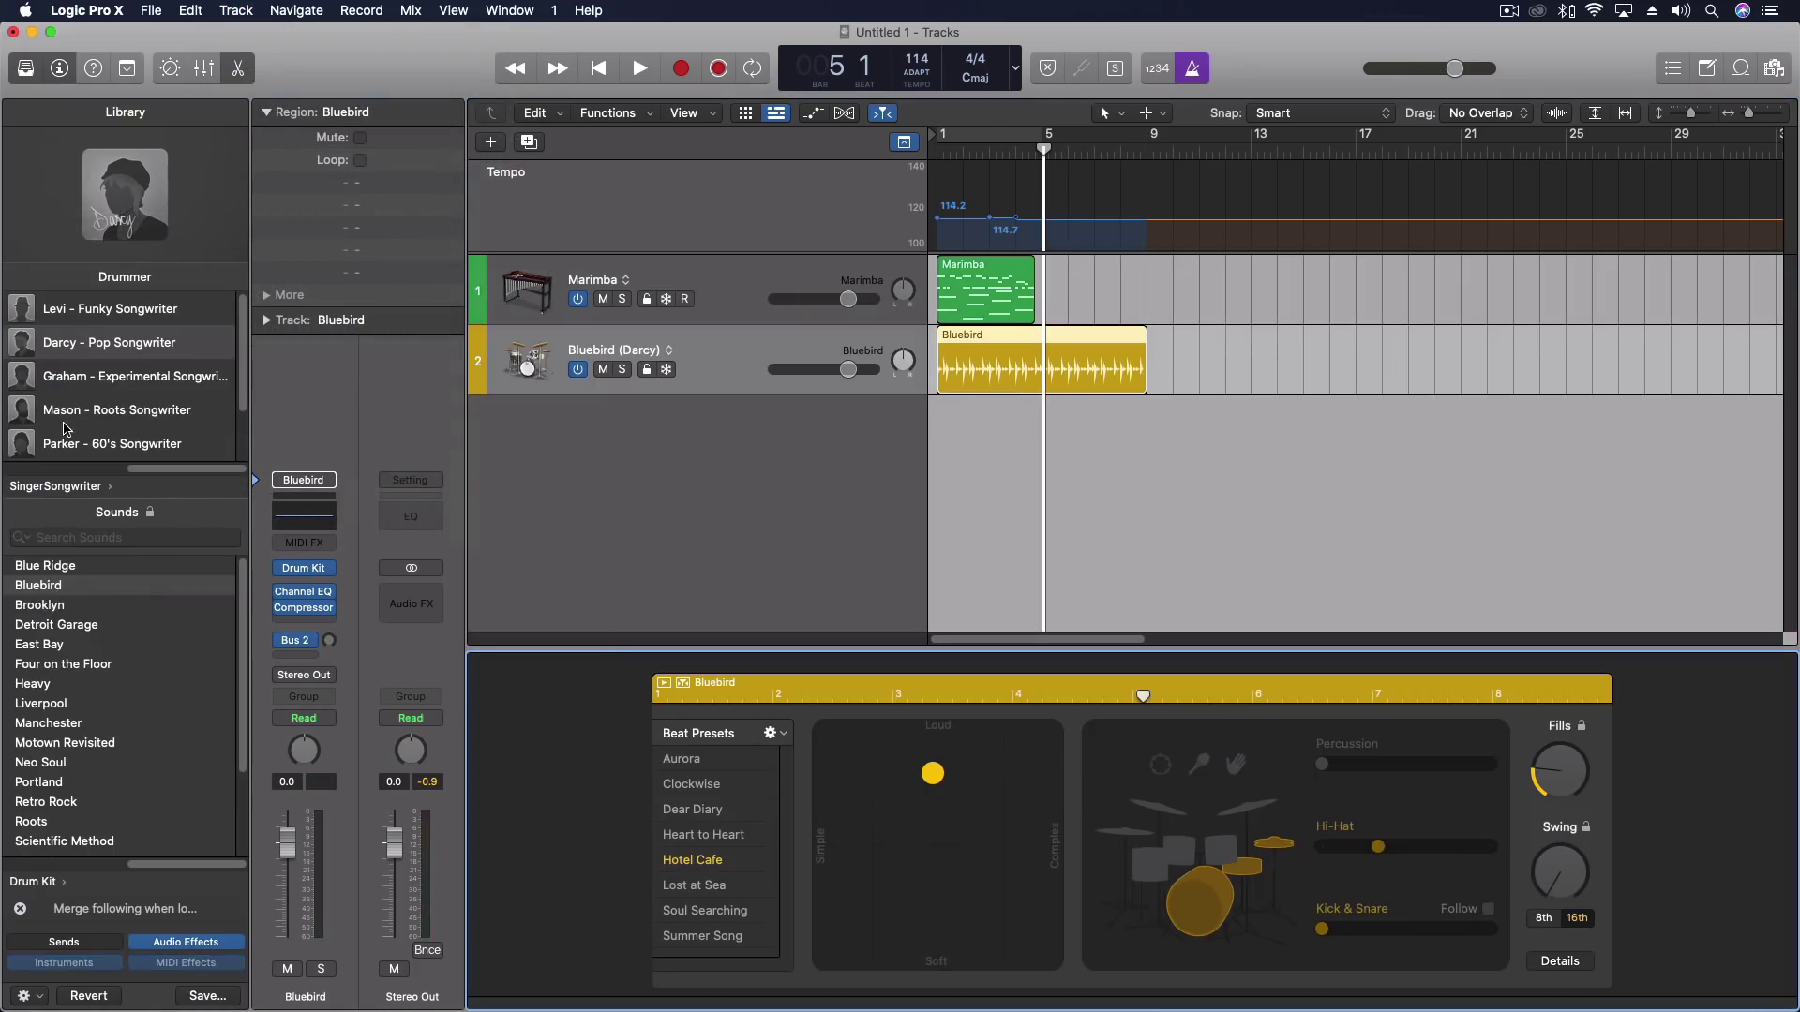
scroll(66, 417, "left", 5)
left_click(56, 422)
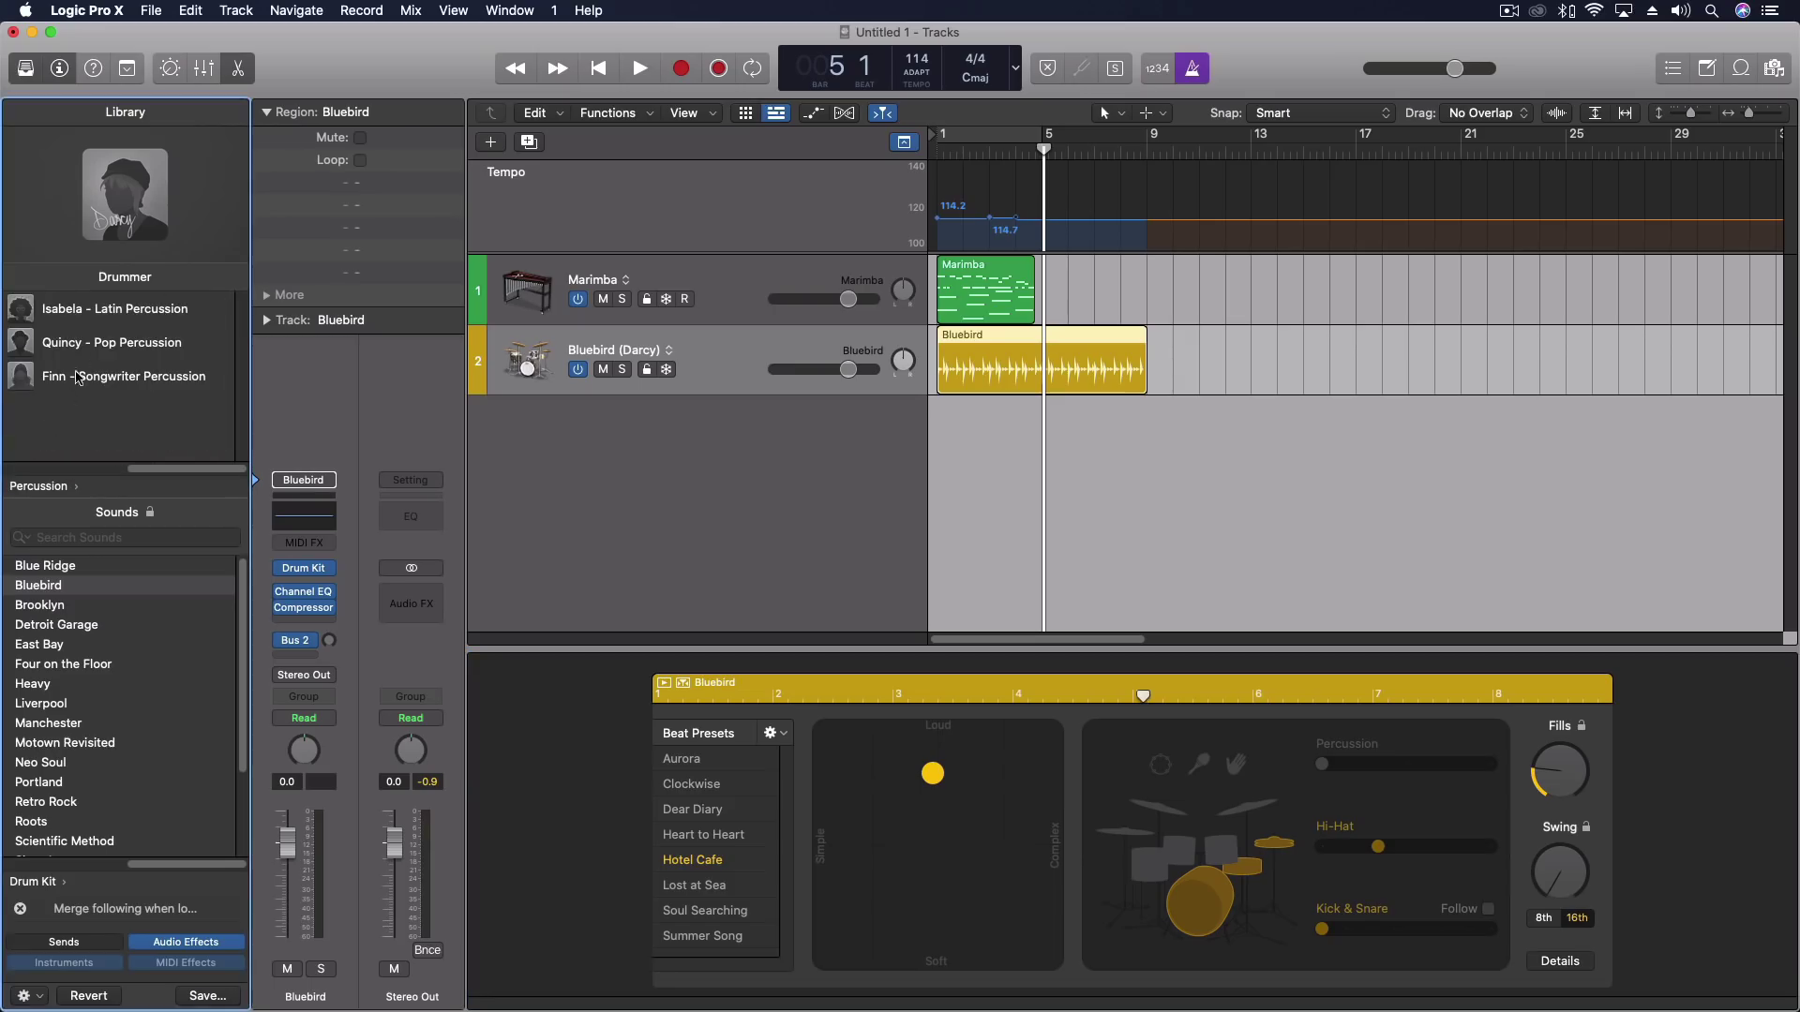
left_click(134, 380)
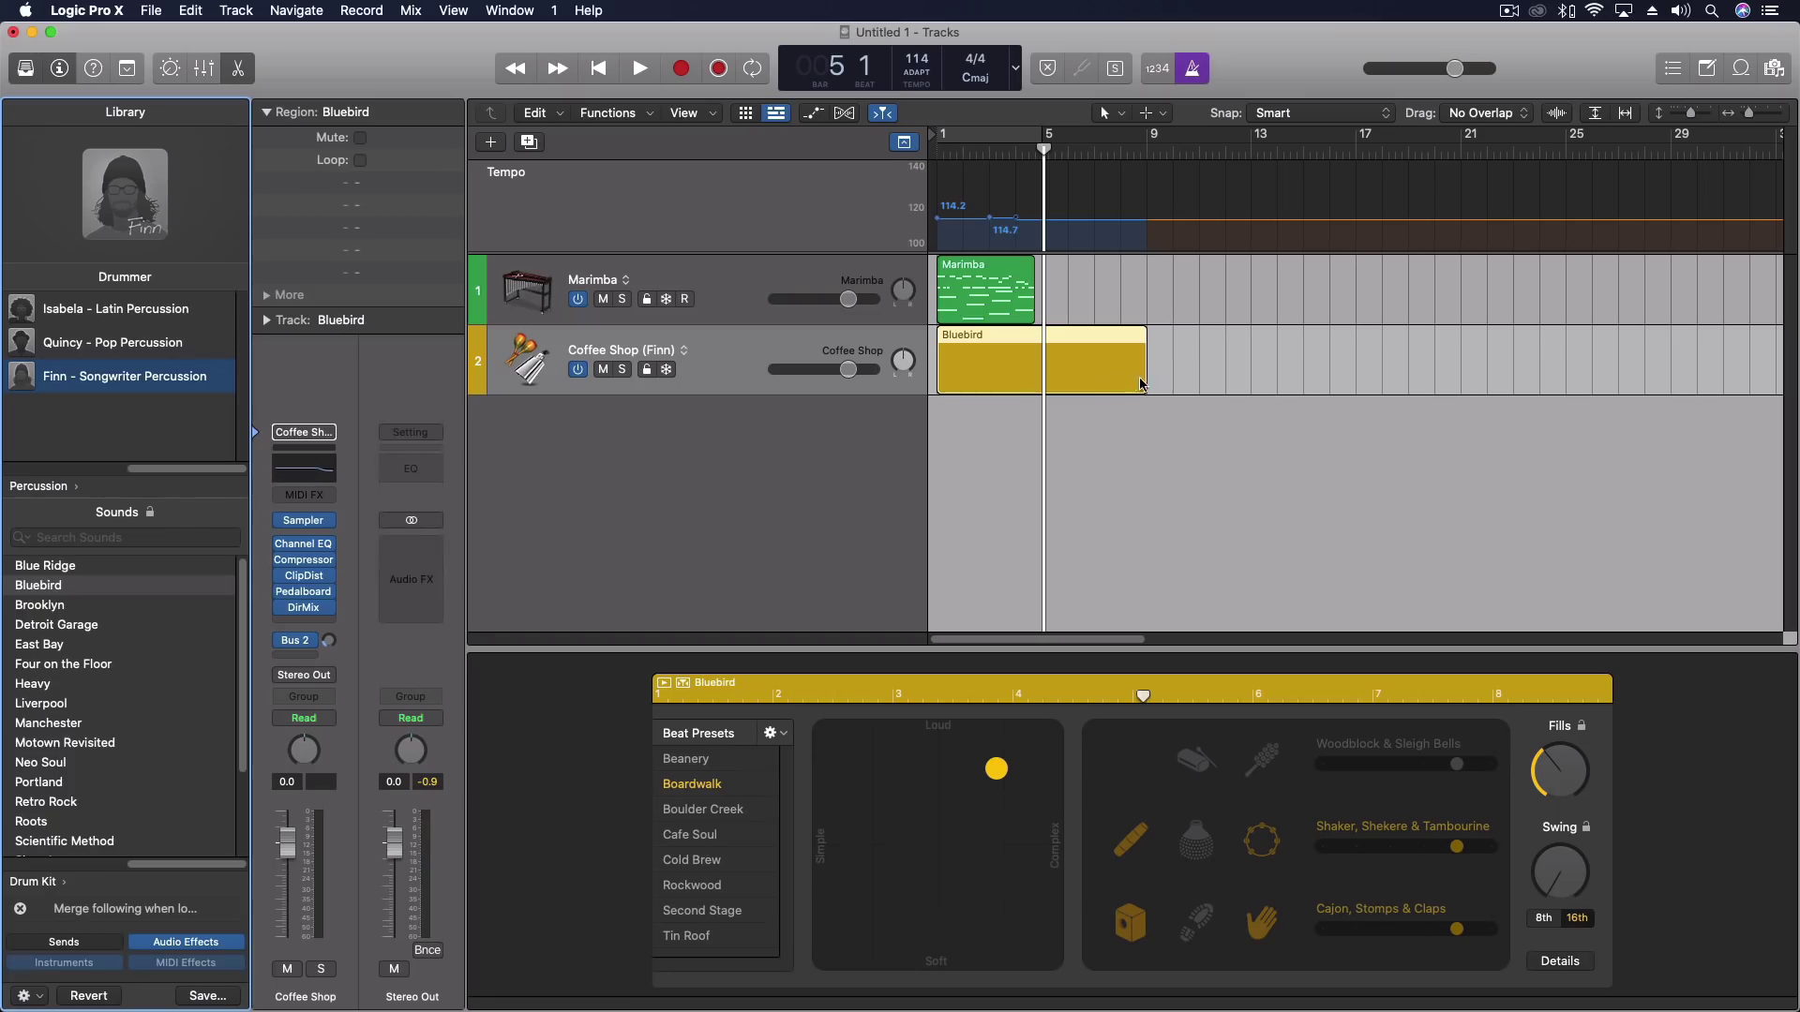
- Trim the Bluebird region to four bars and play it from the start
left_click_drag(1142, 385, 1041, 385)
key("Return")
key("space")
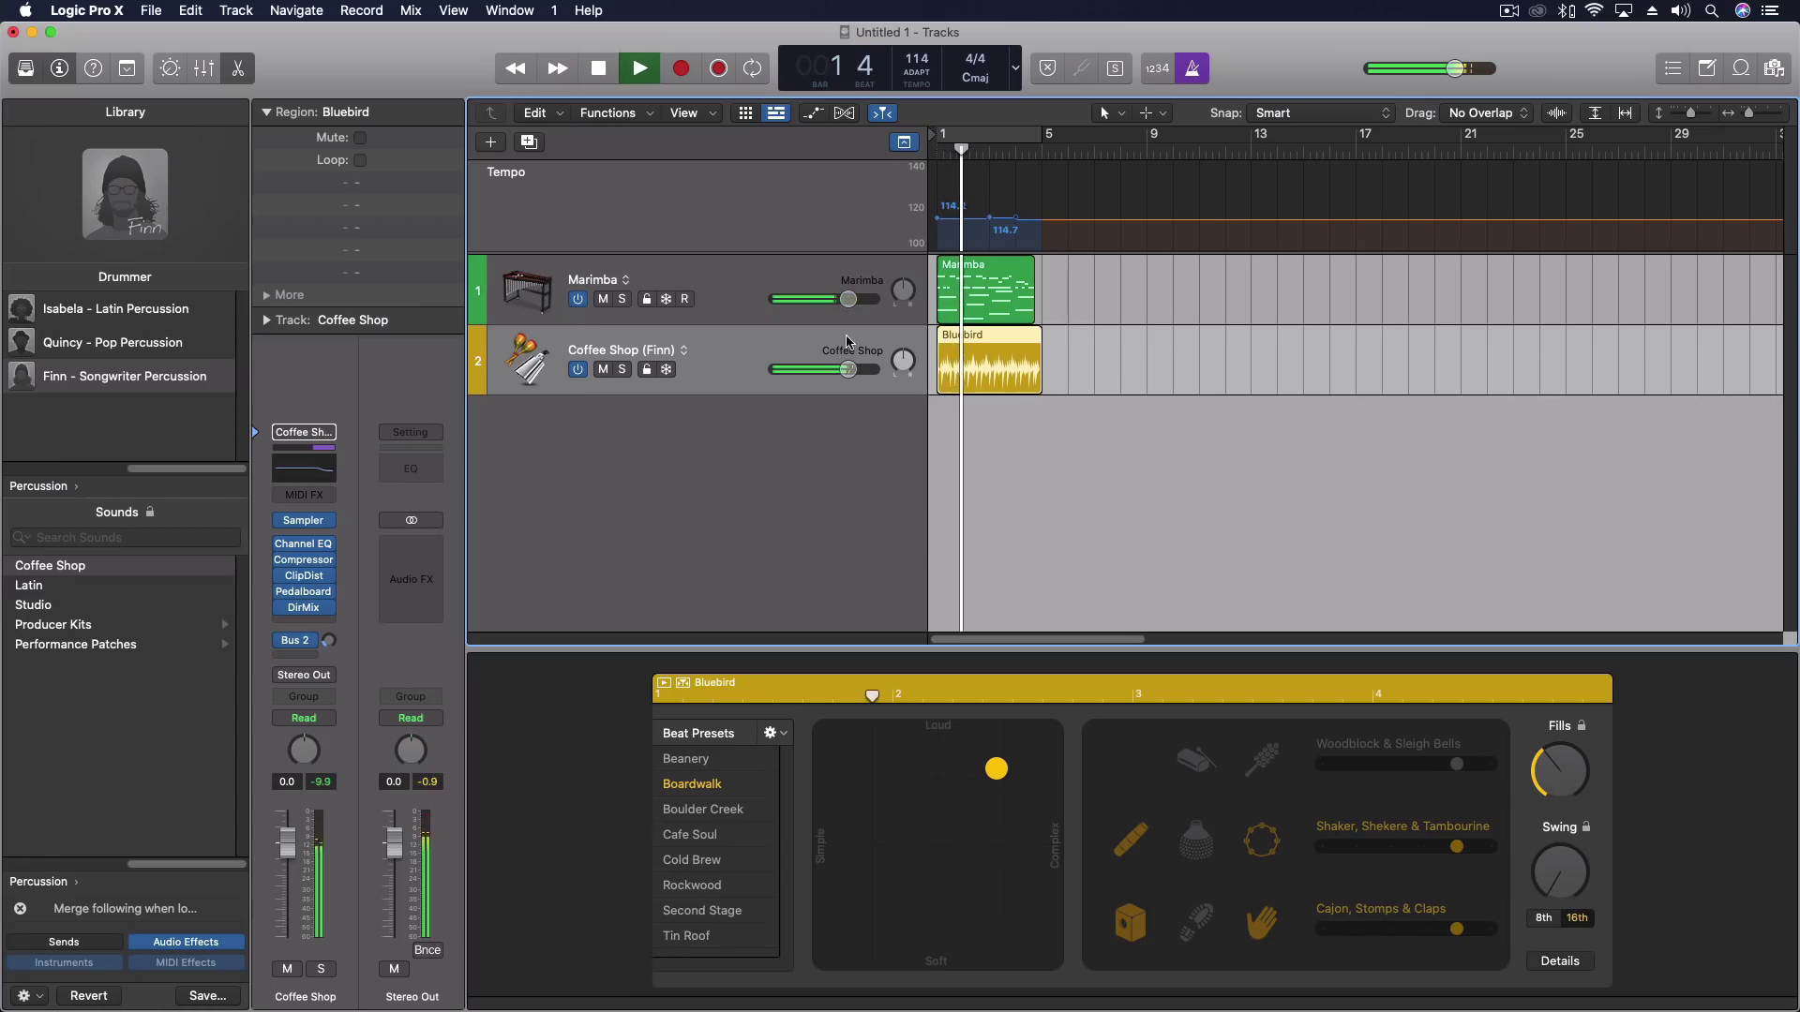
key("space")
- Show the Groove Track header column and make Coffee Shop the groove track
right_click(480, 358)
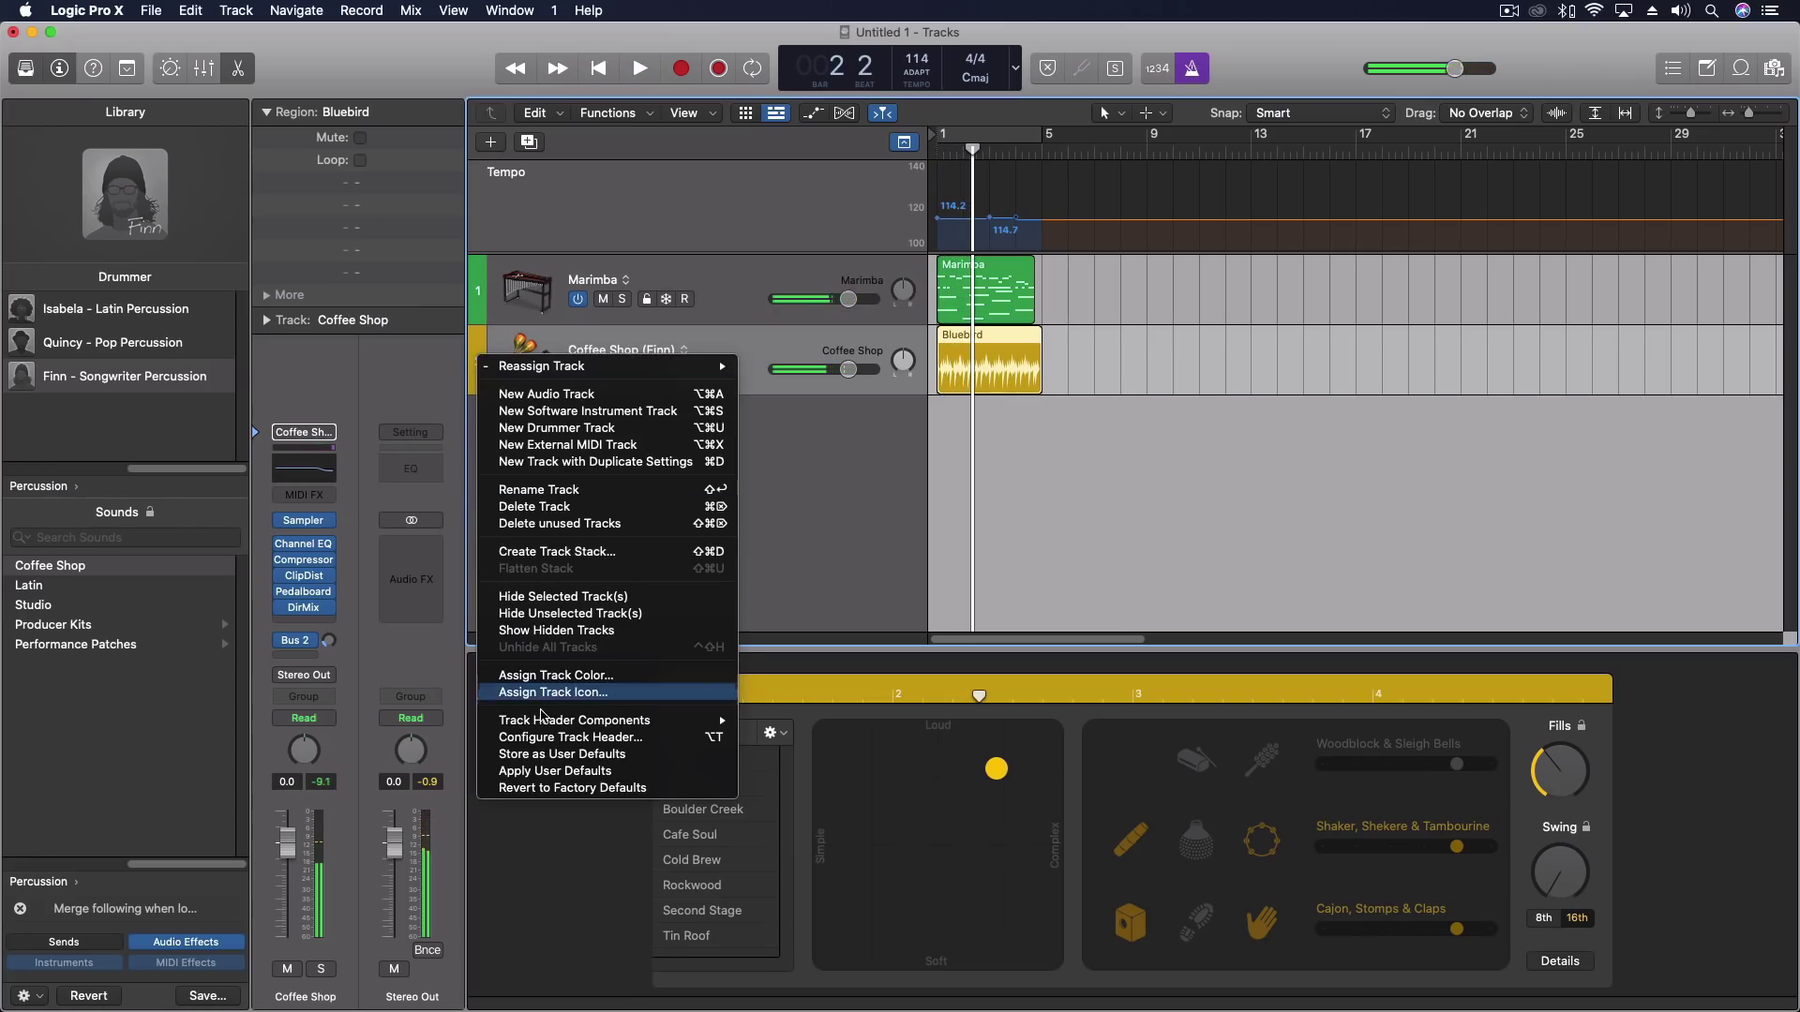
mouse_move(565, 722)
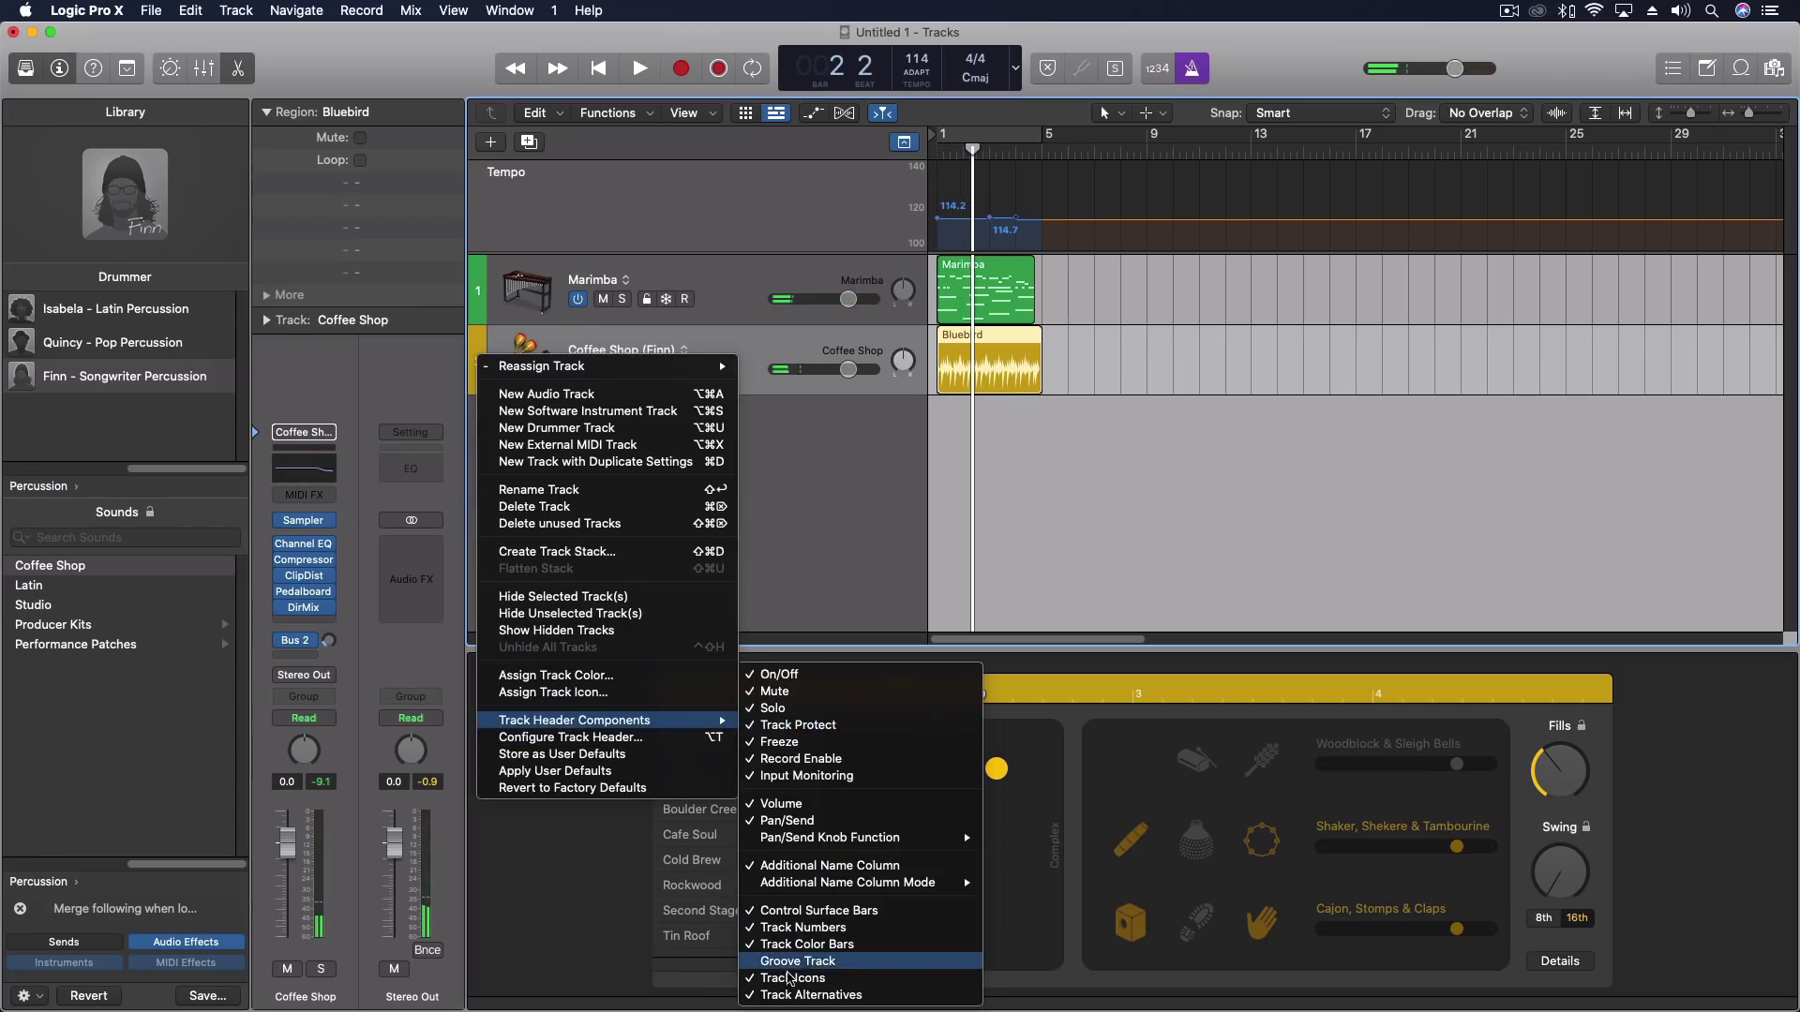
left_click(792, 962)
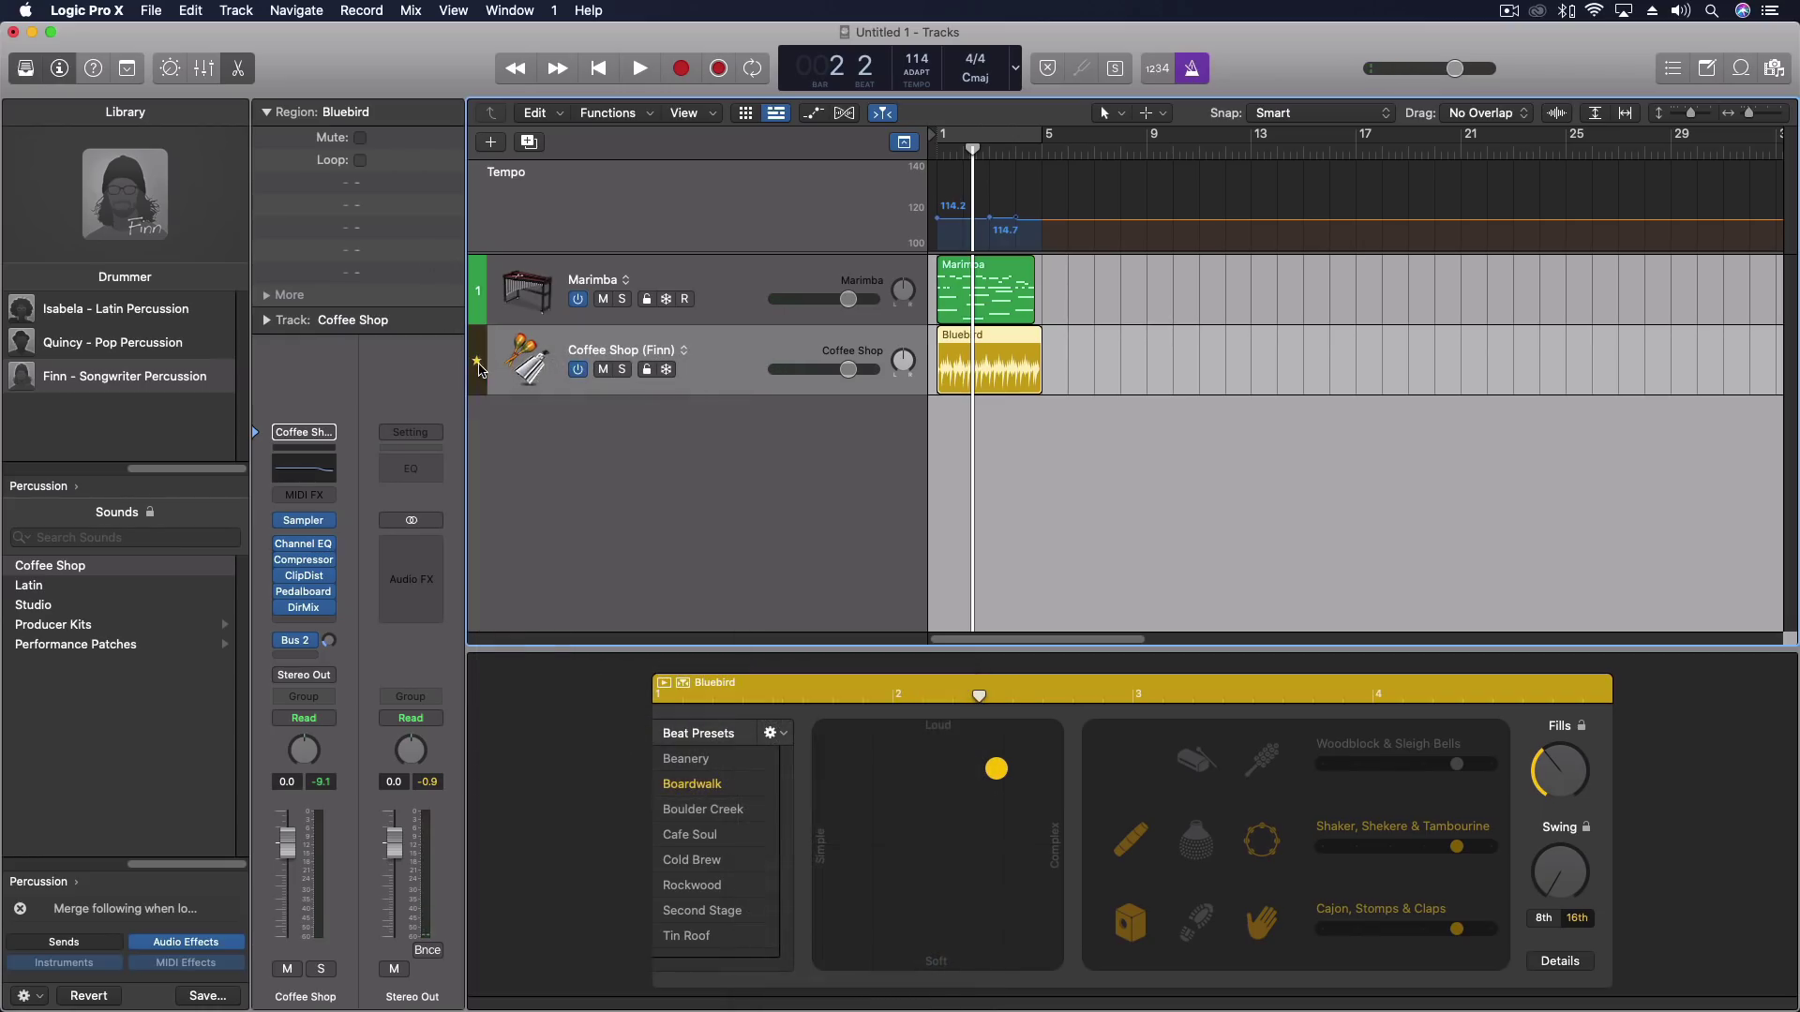
left_click(479, 363)
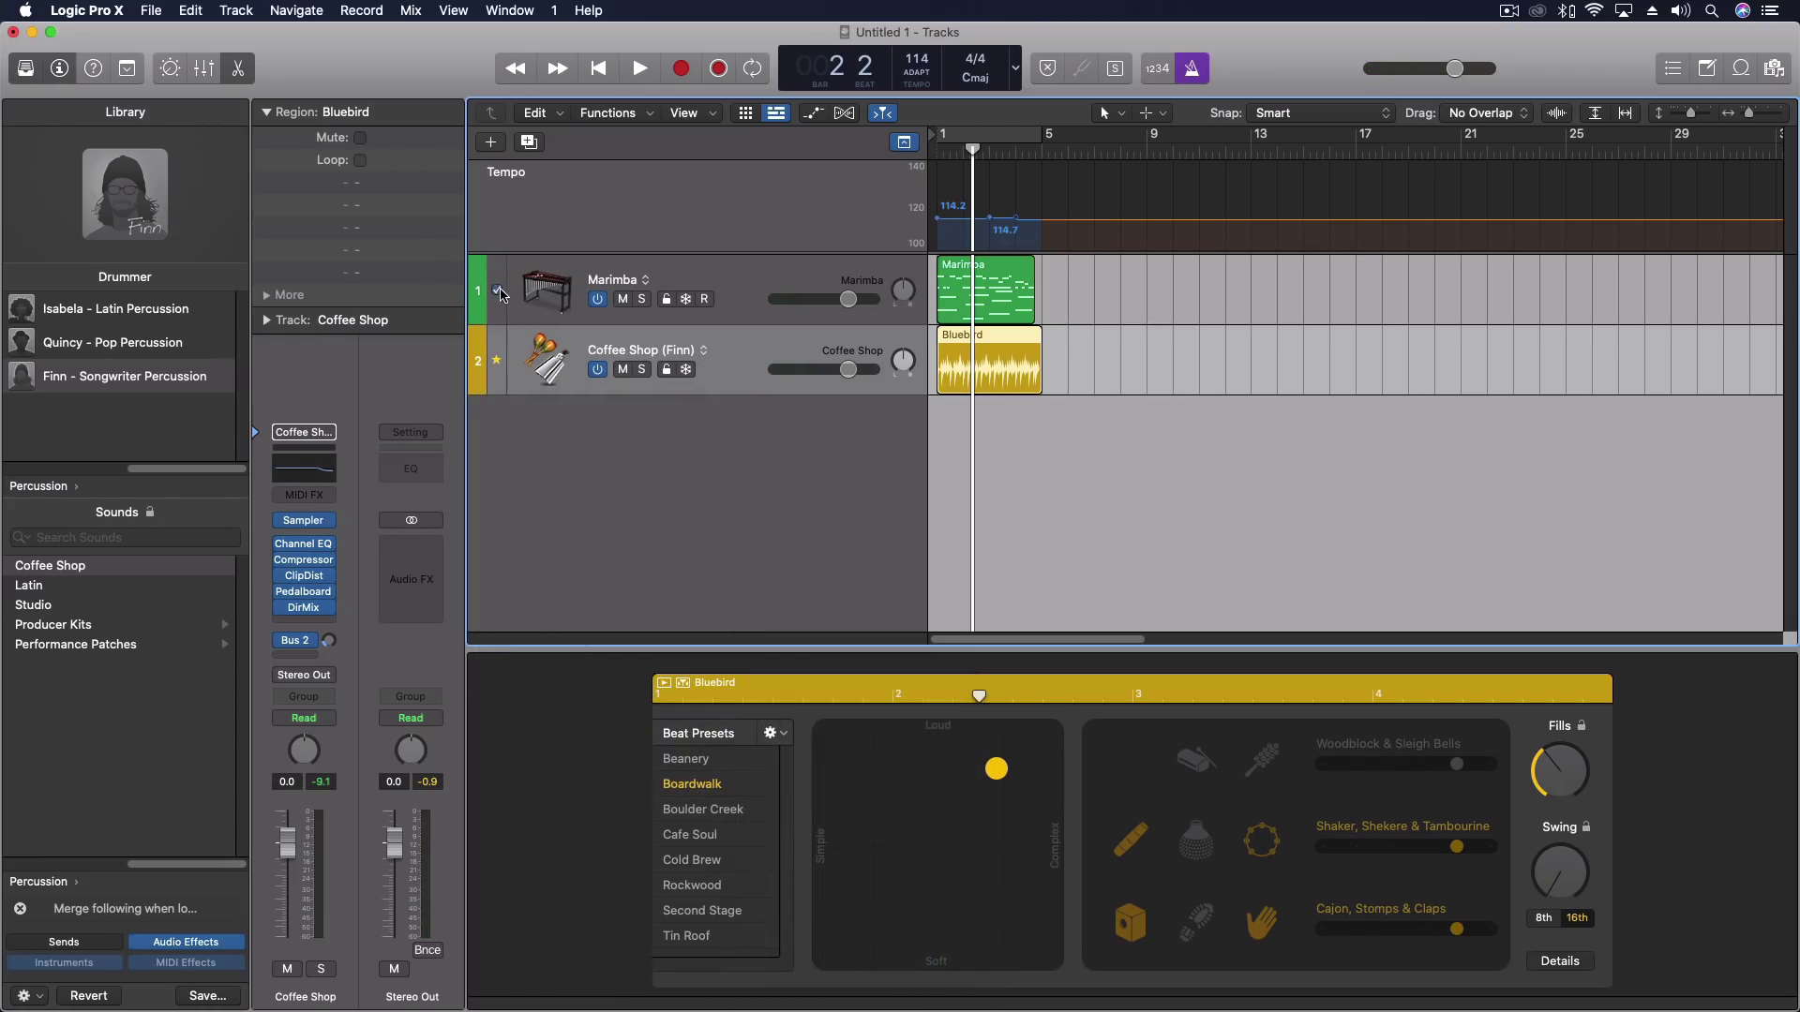
- Play the arrangement from bar 1
key("Return")
key("space")
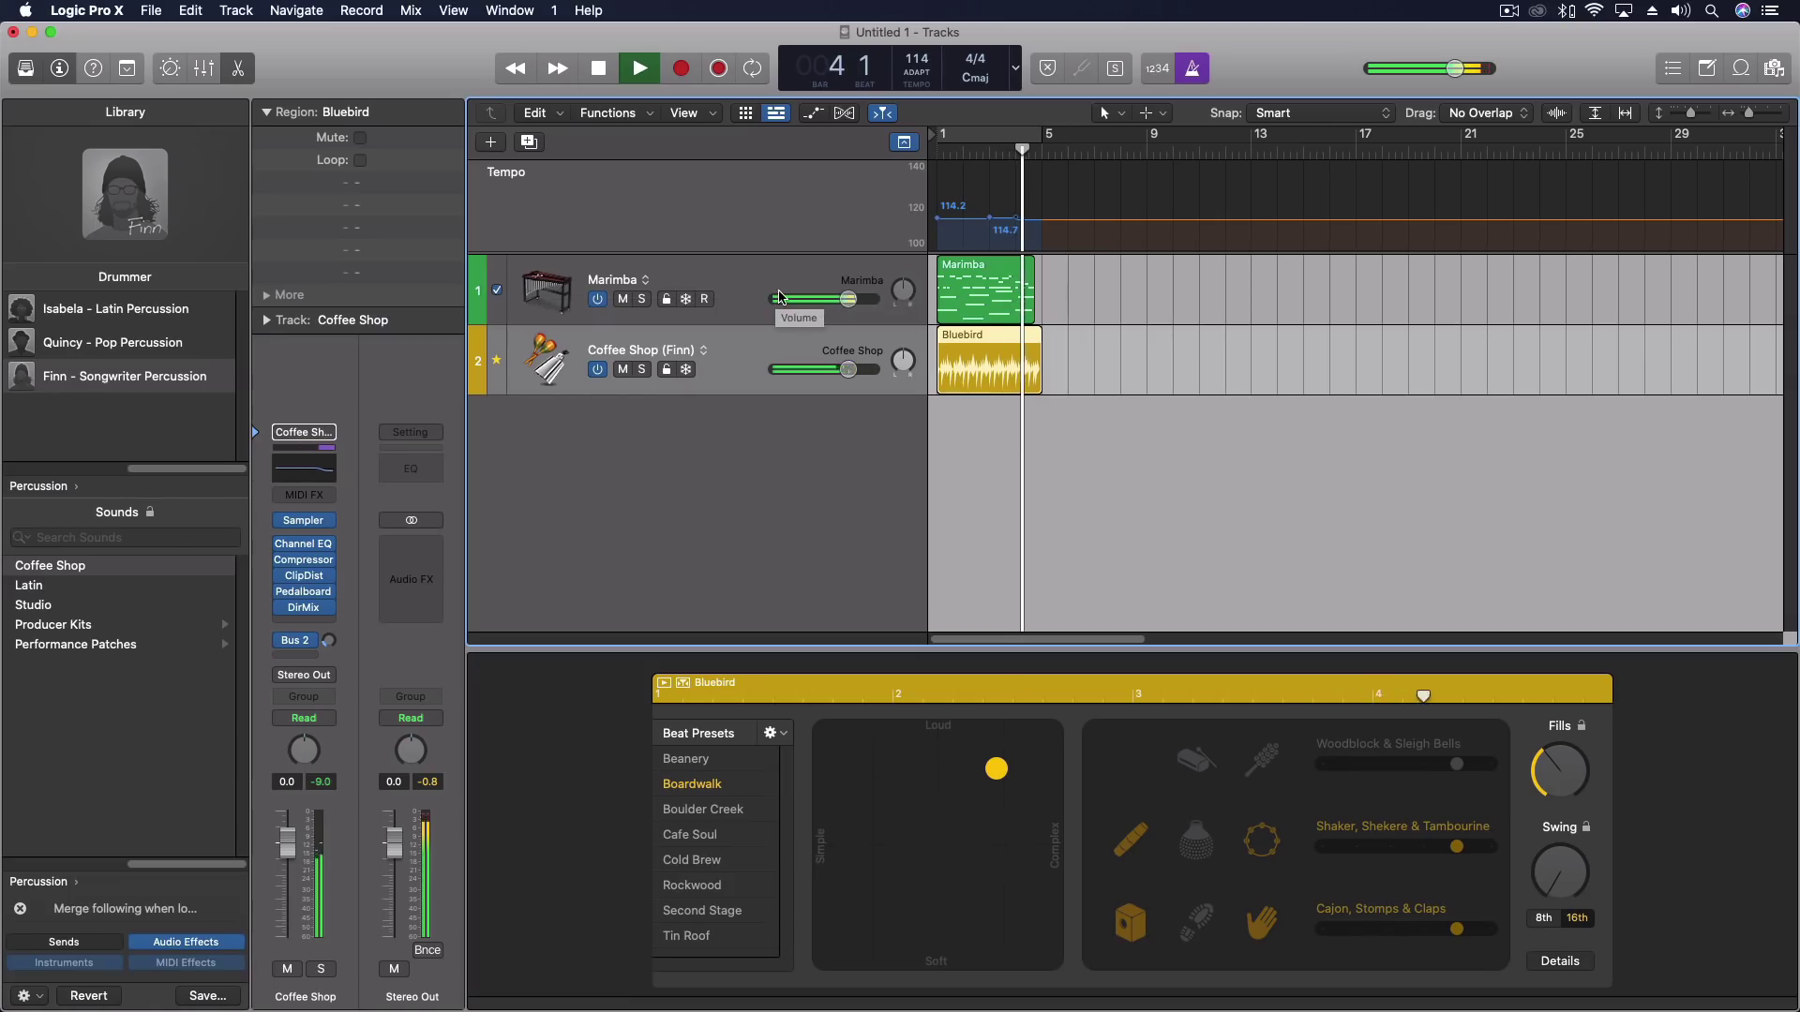
key("space")
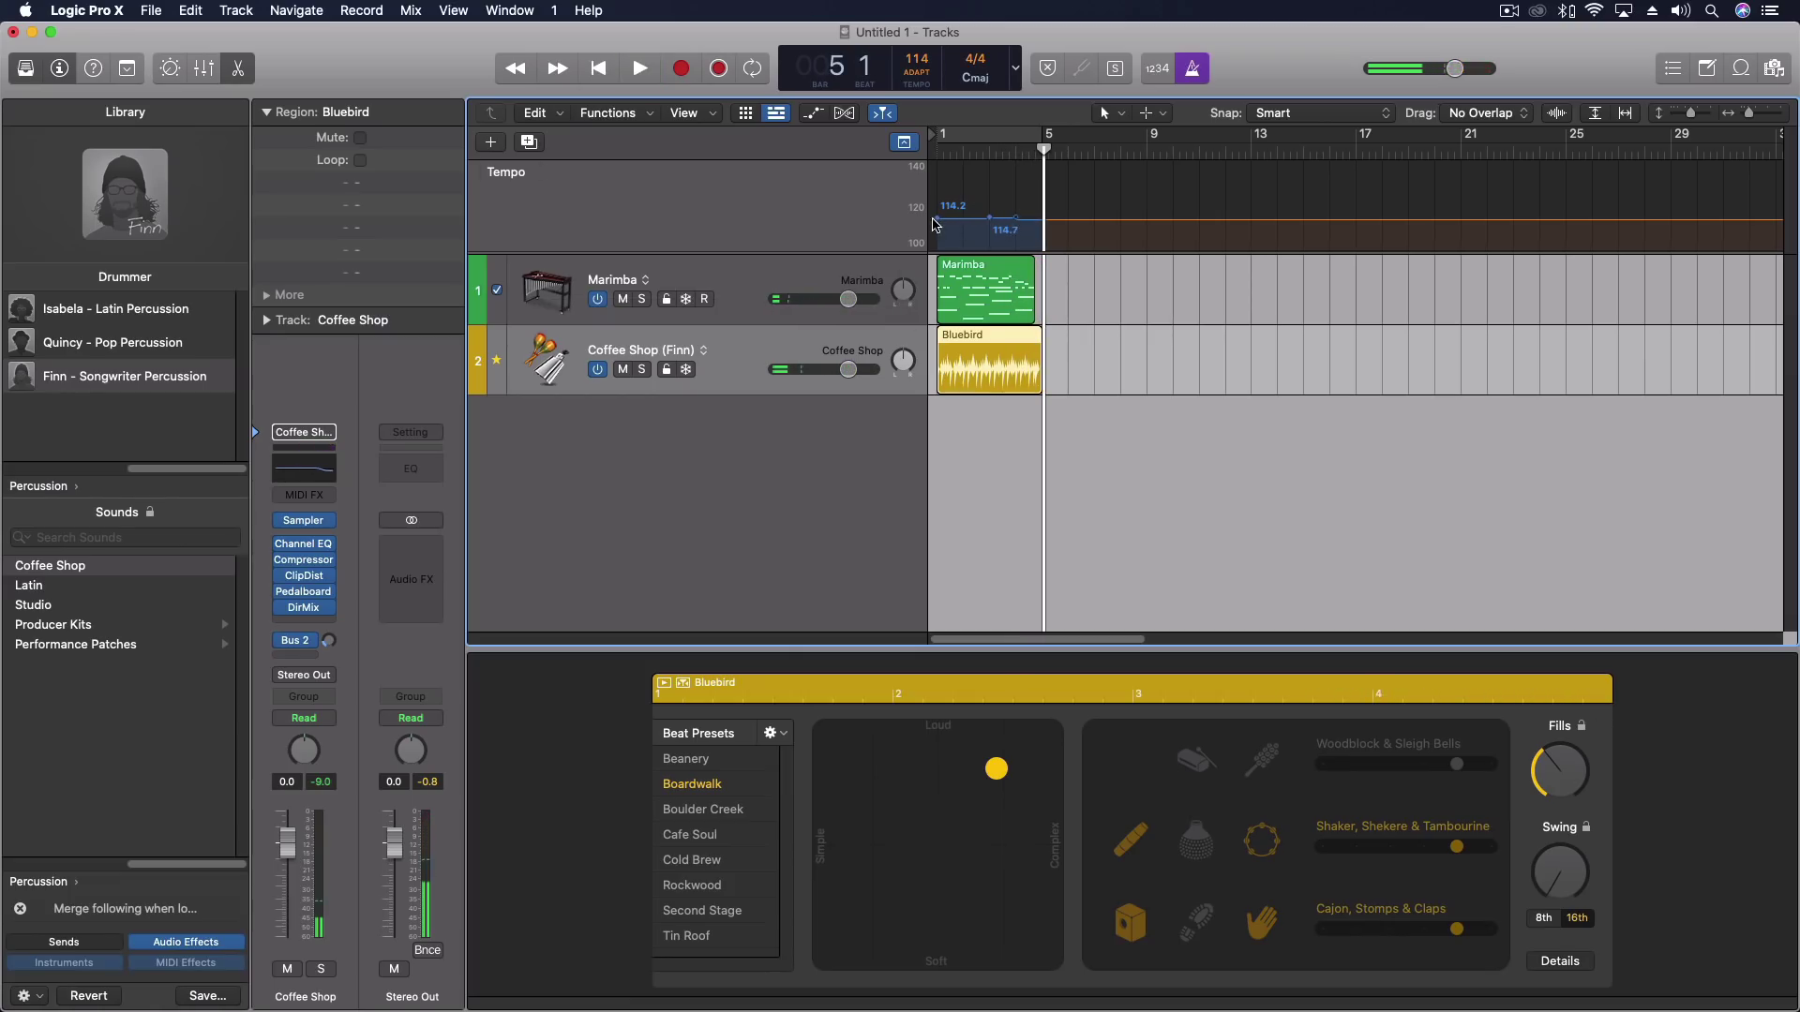
- Move the 114.2 tempo point to about bar 7 and play again from bar 1
left_click(943, 224)
left_click_drag(941, 225, 1100, 220)
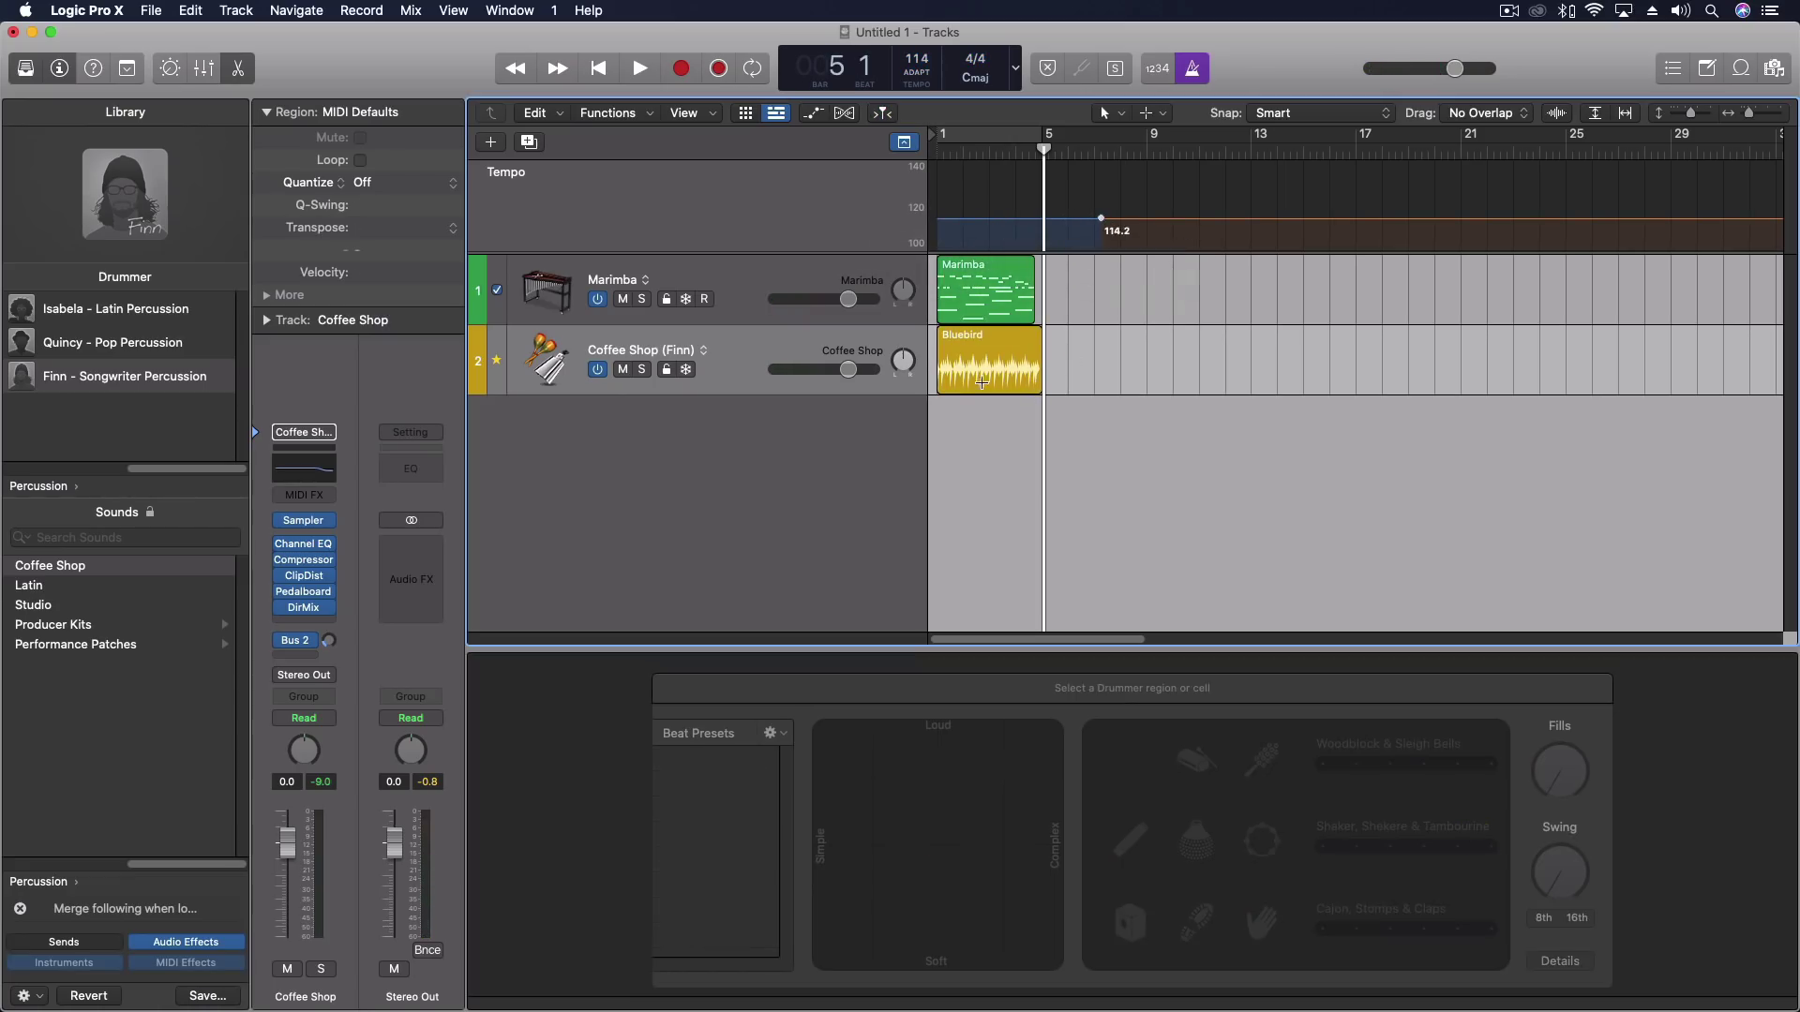
key("Return")
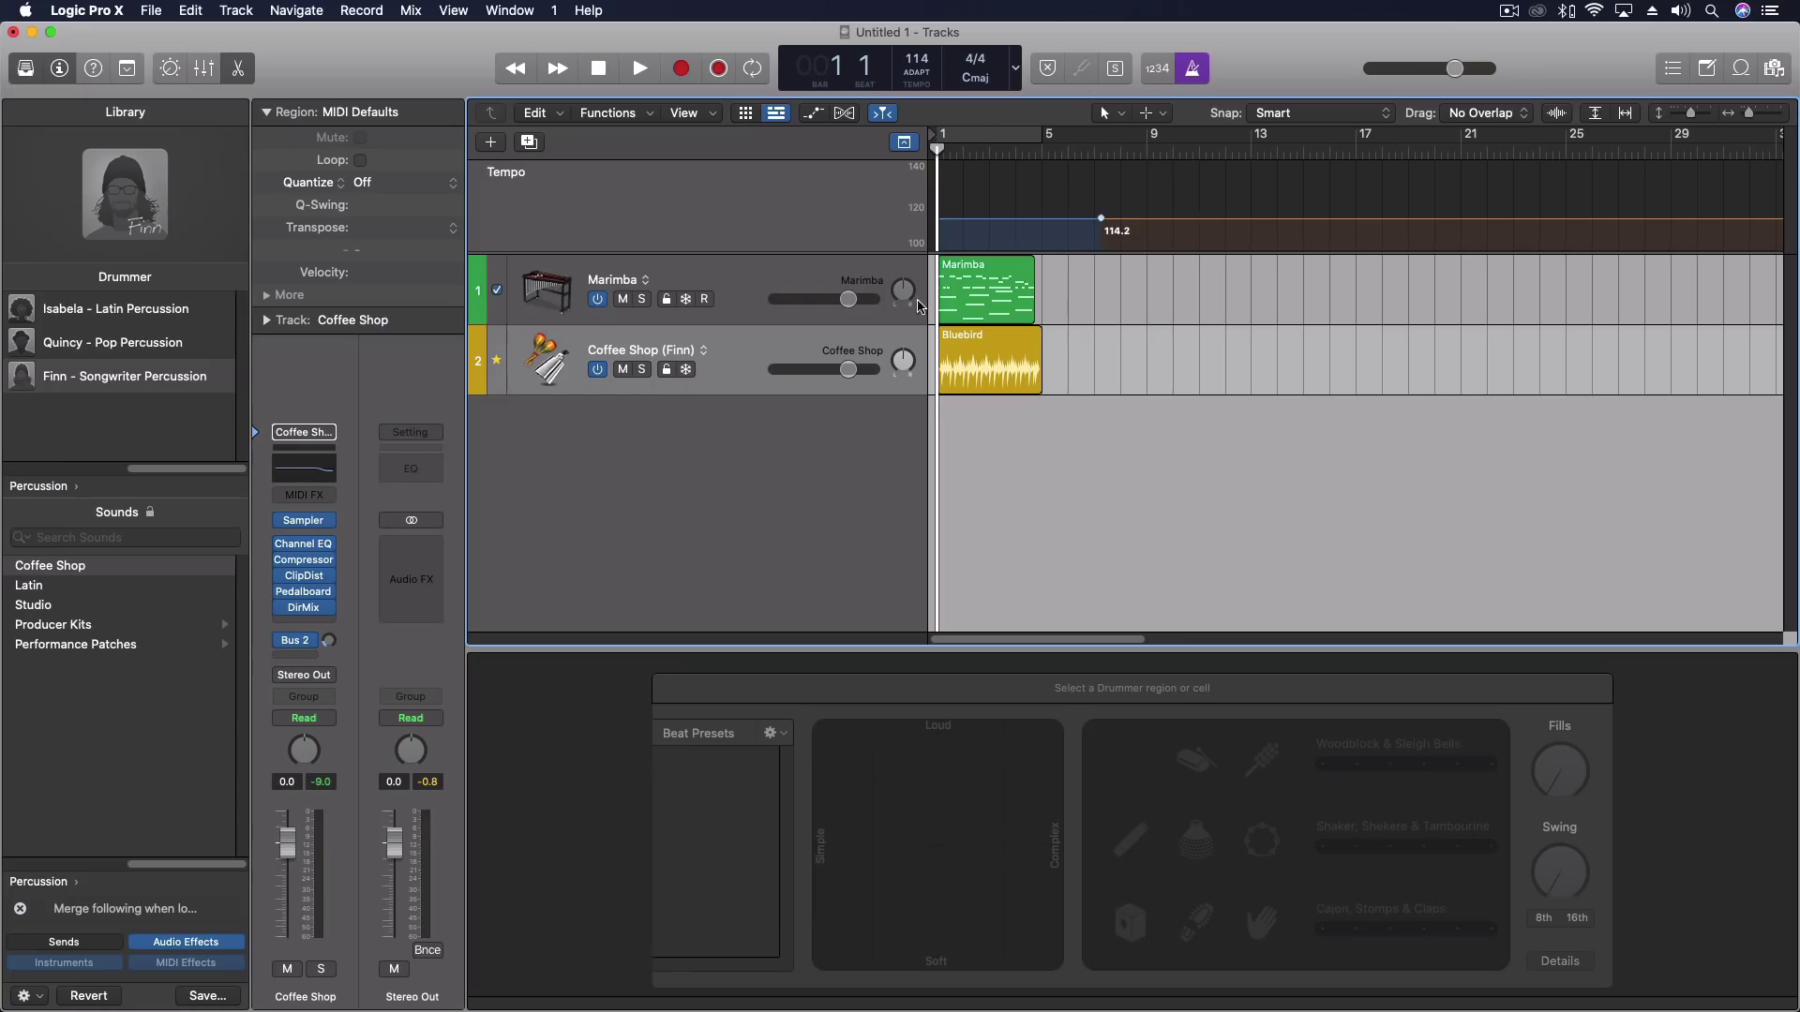
key("2")
key("space")
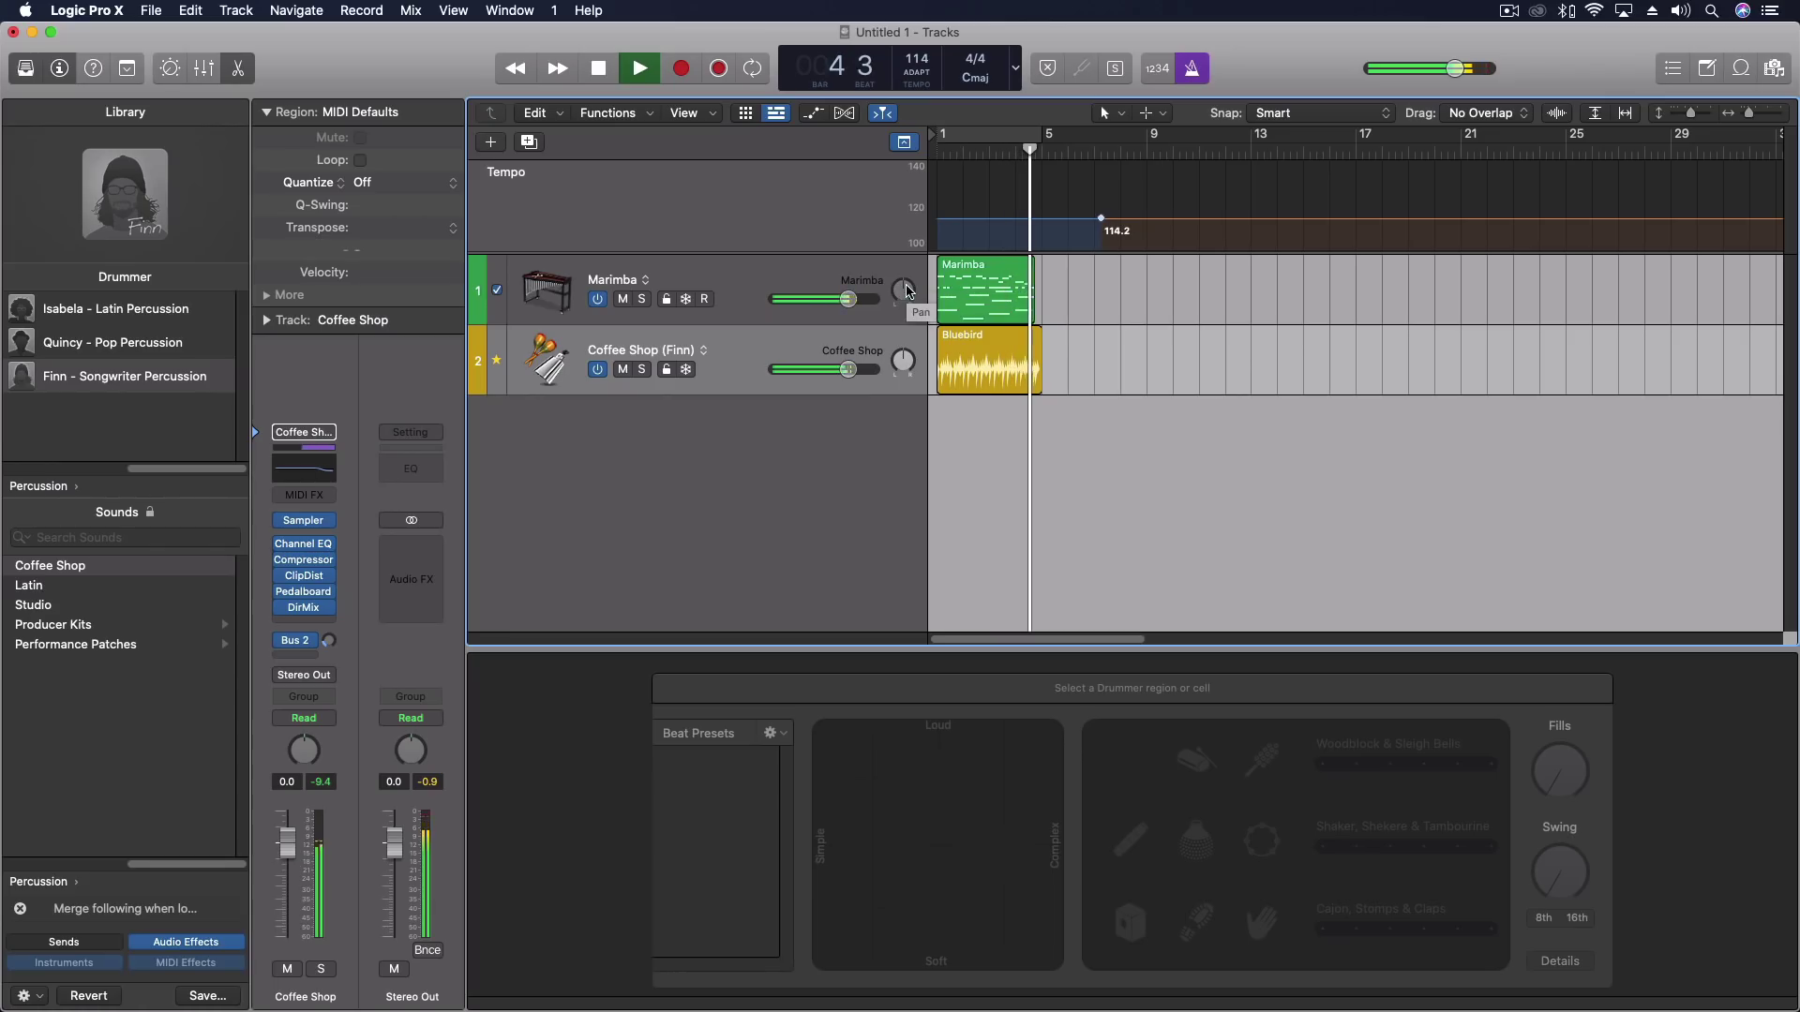
key("space")
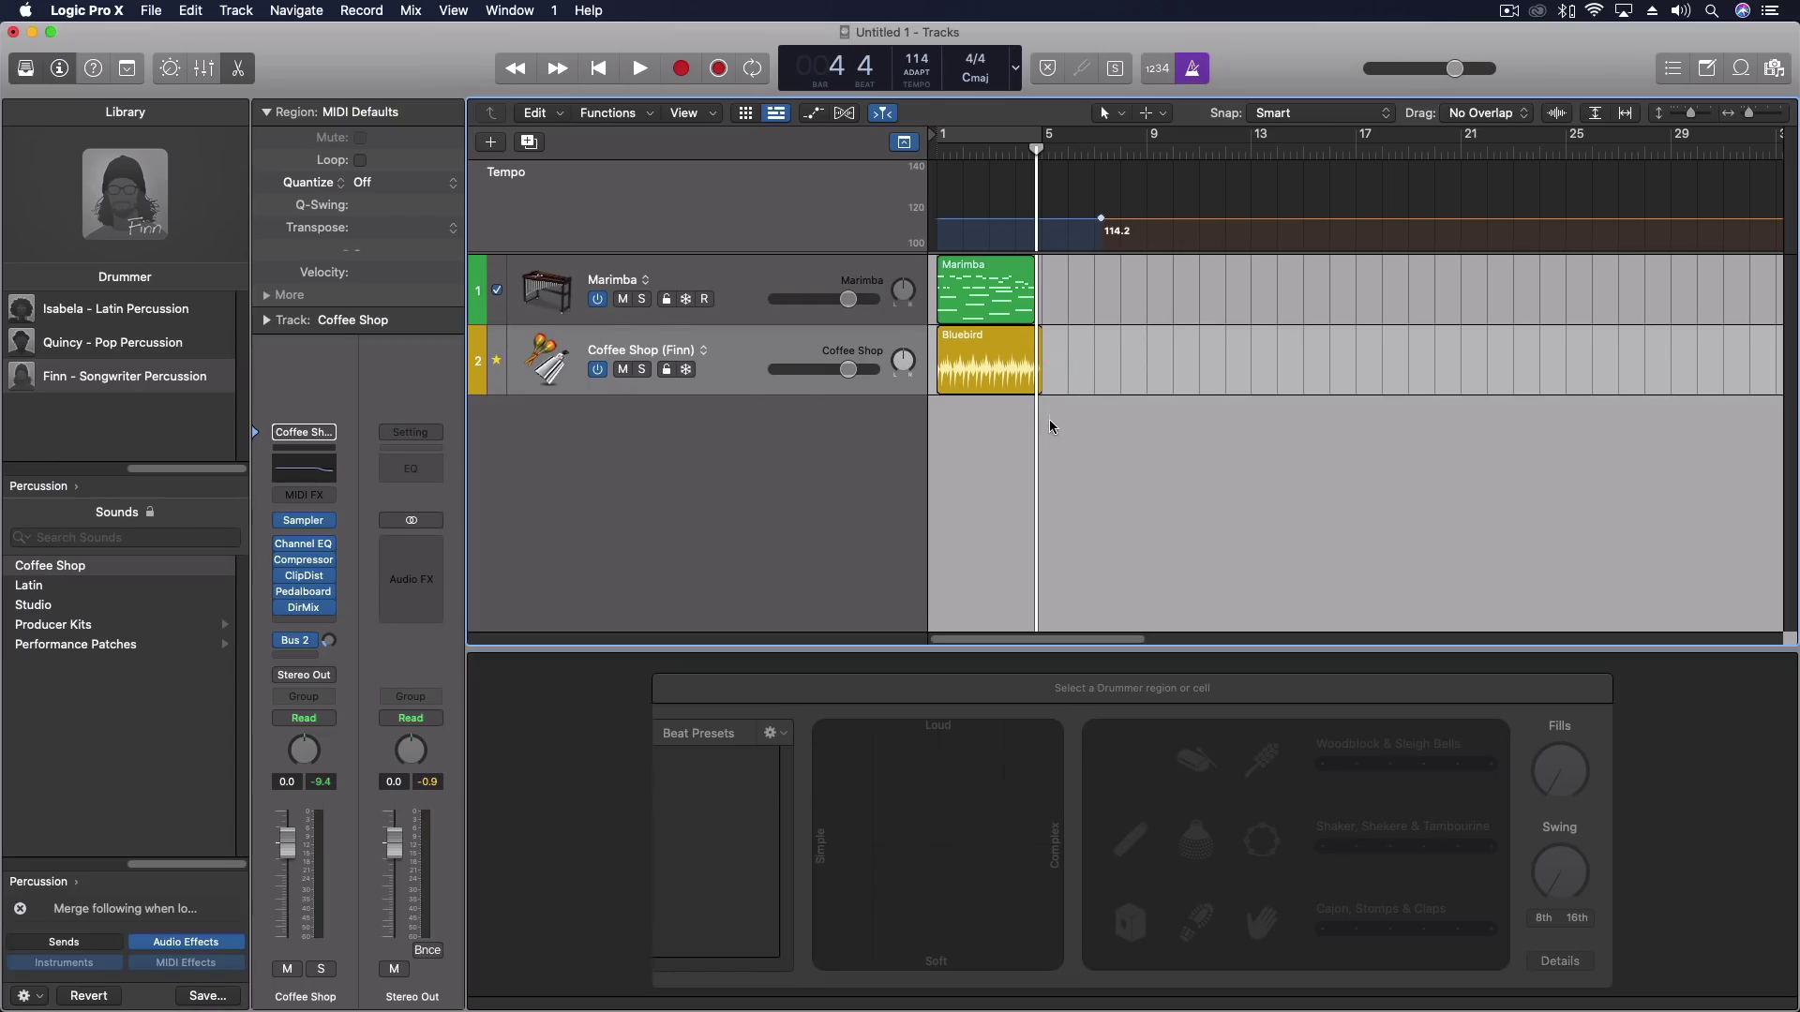
- Cycle bars 9–13 and play them with the Marimba track selected, then stop
left_click(1146, 152)
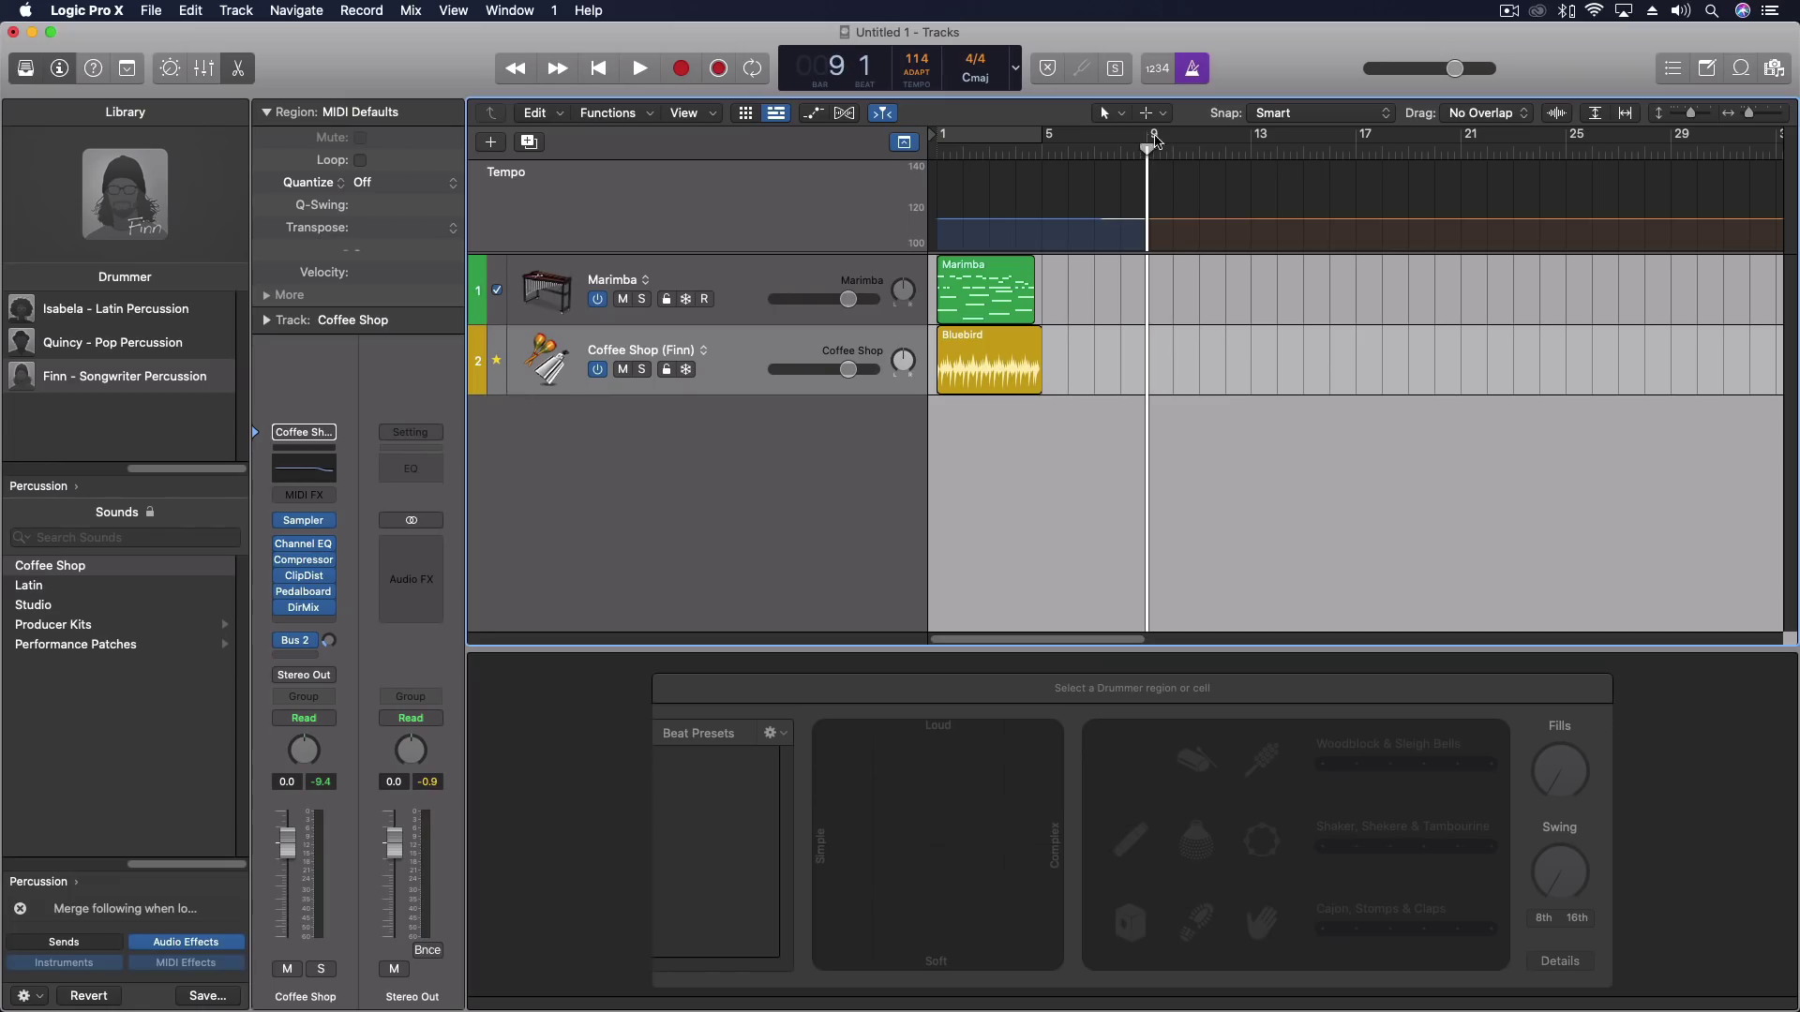
left_click_drag(1156, 140, 1149, 193)
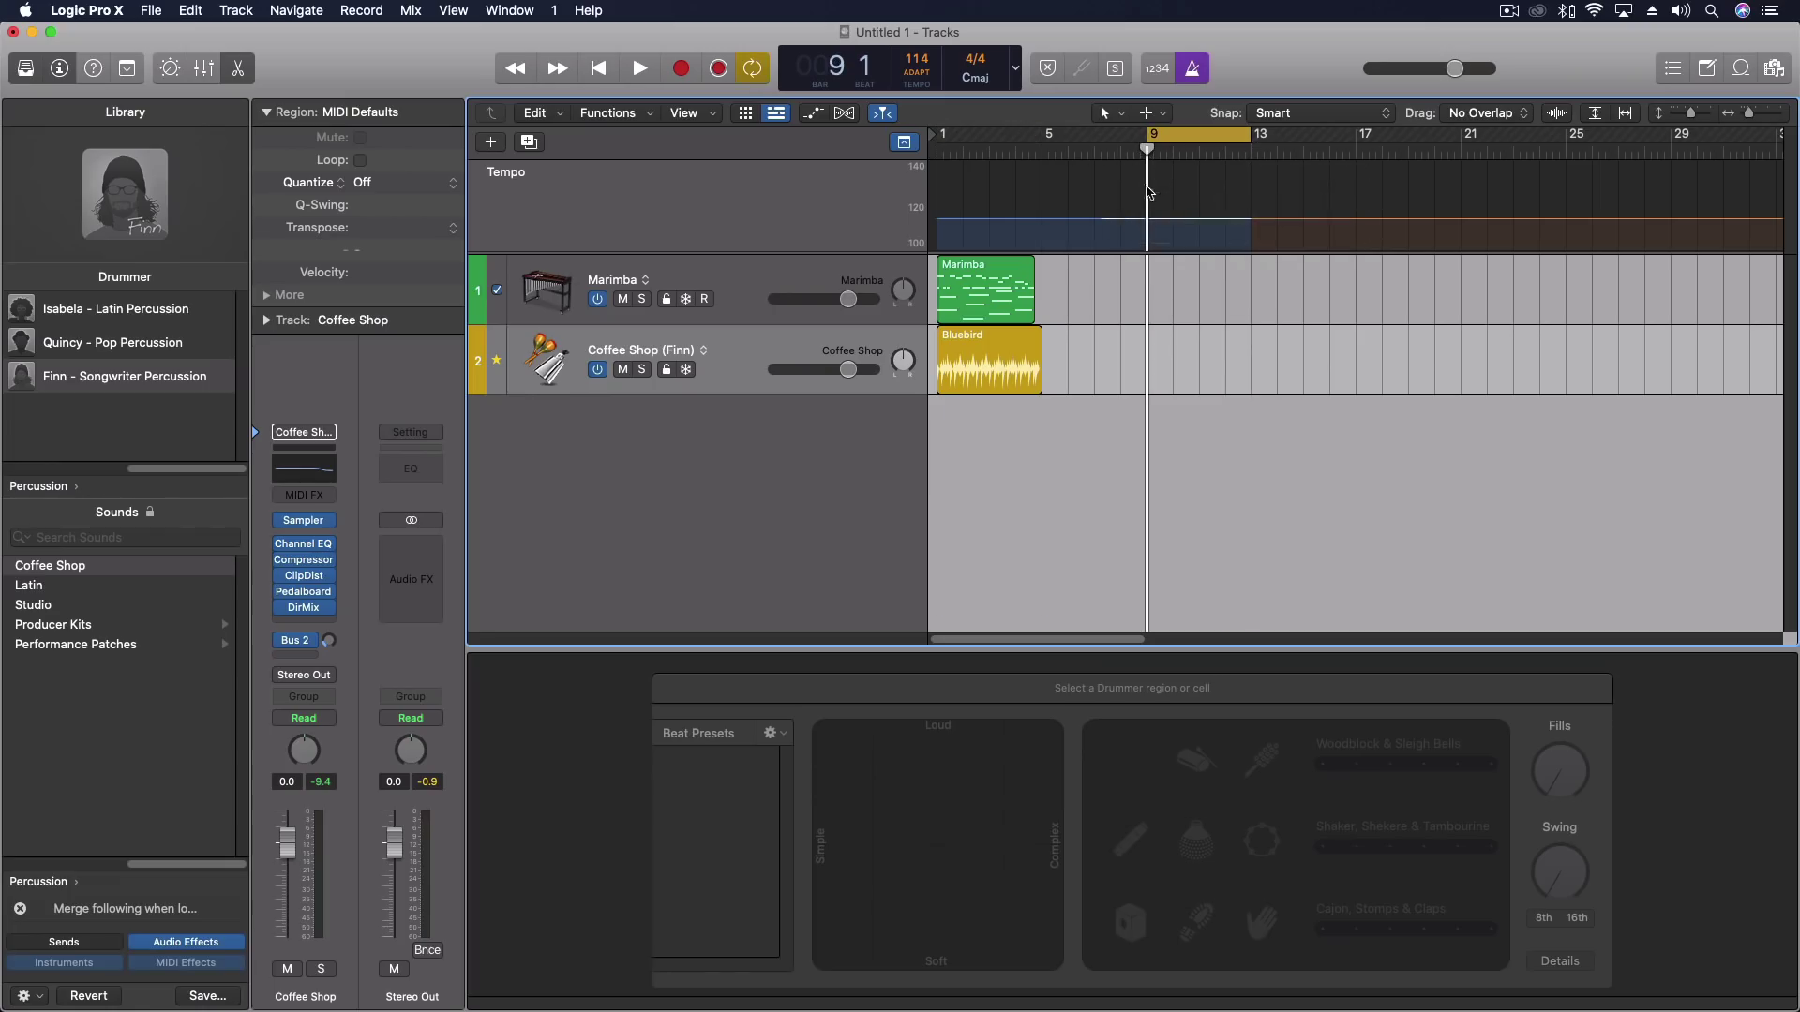
left_click(642, 68)
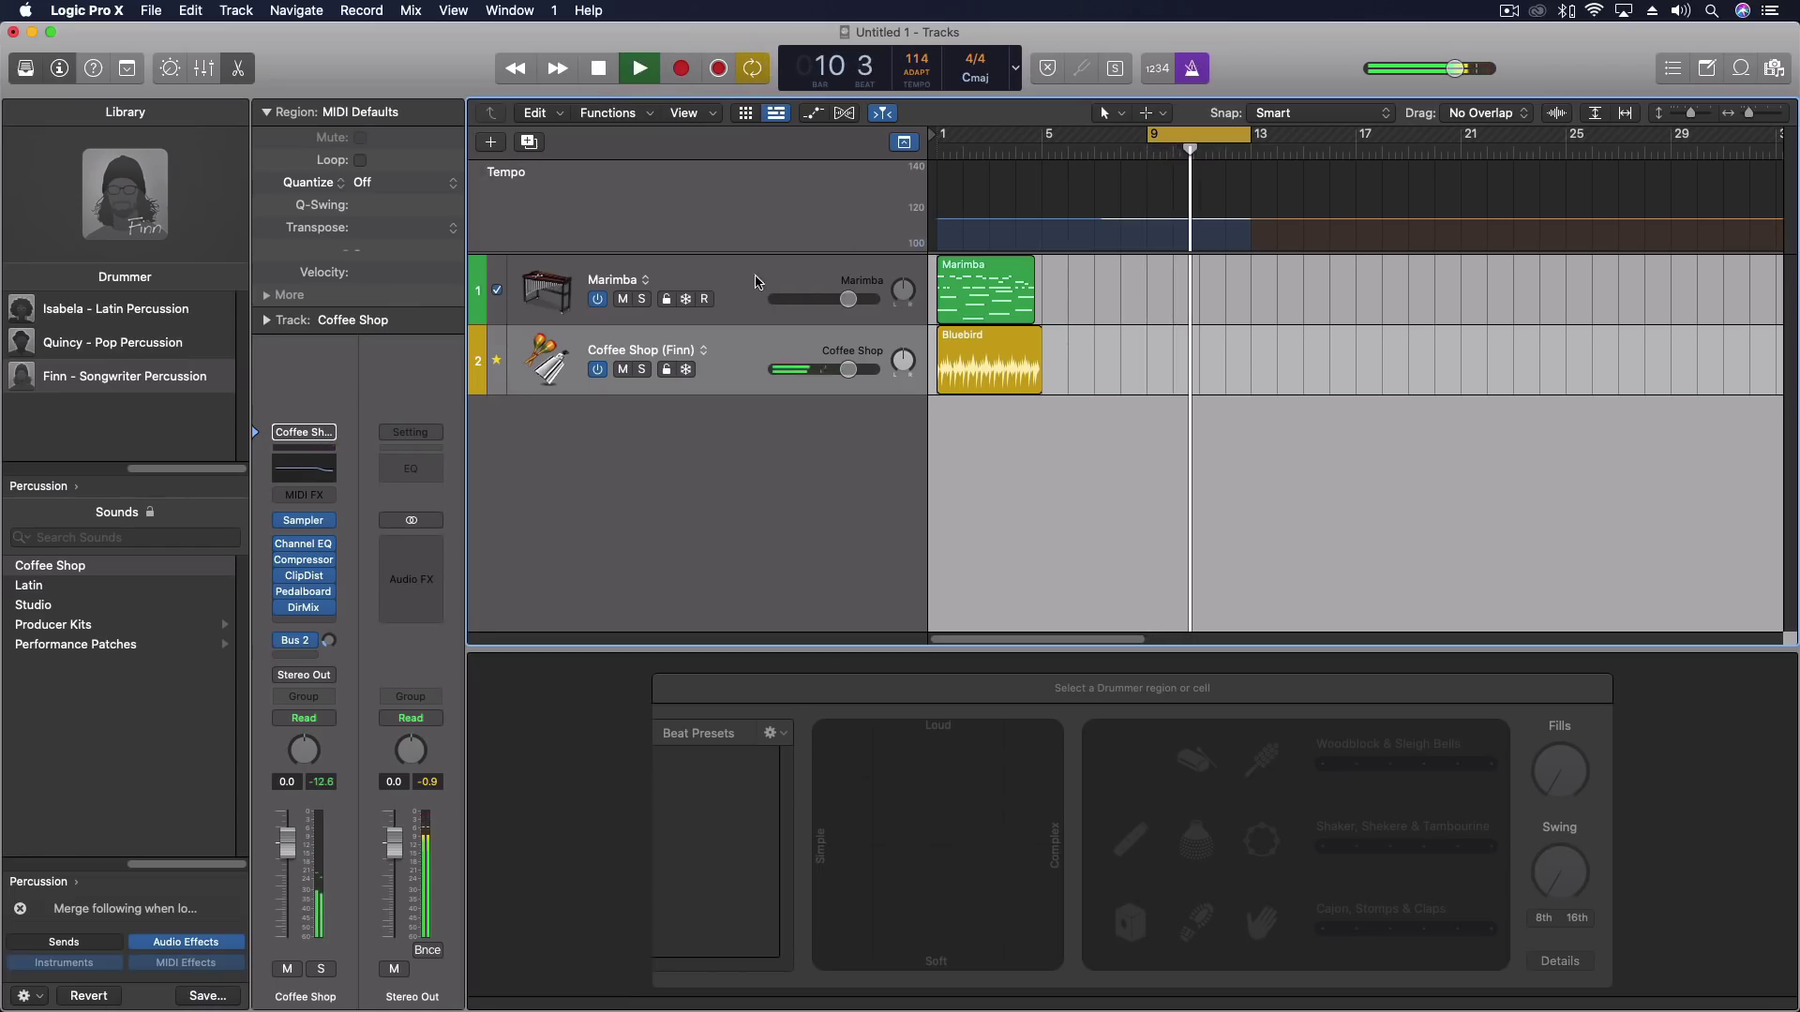
left_click(757, 281)
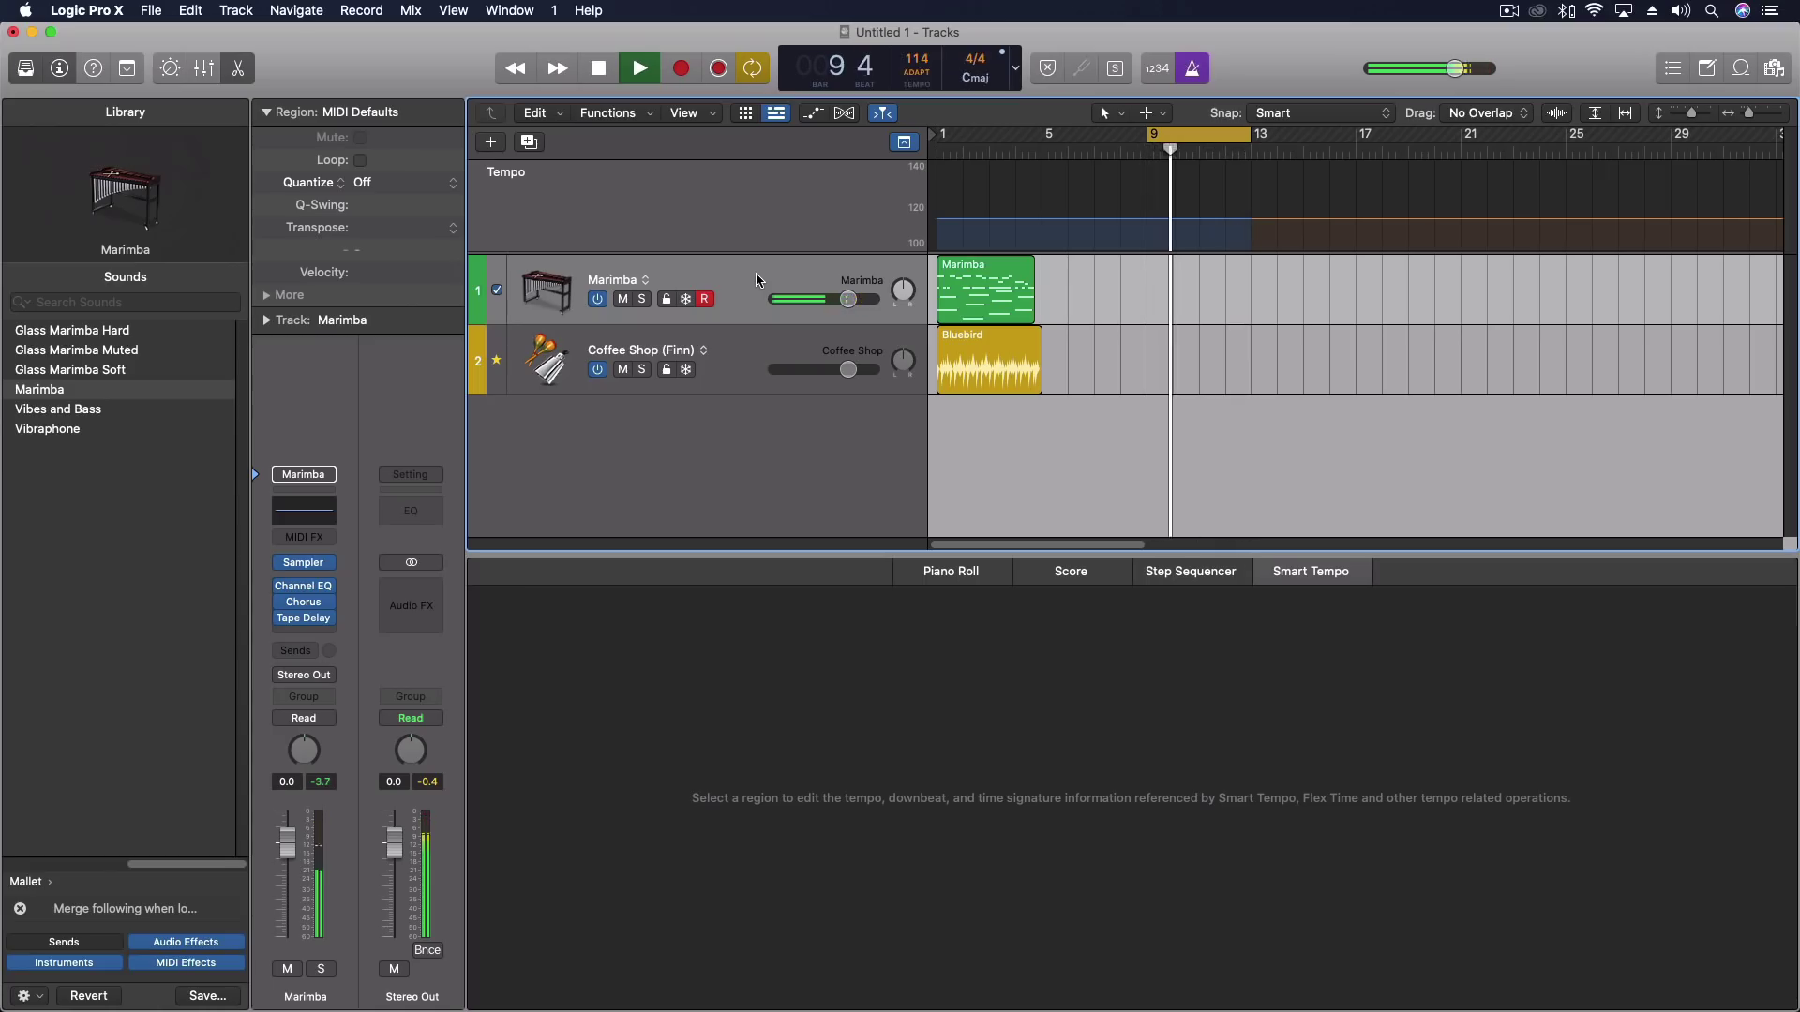
key("space")
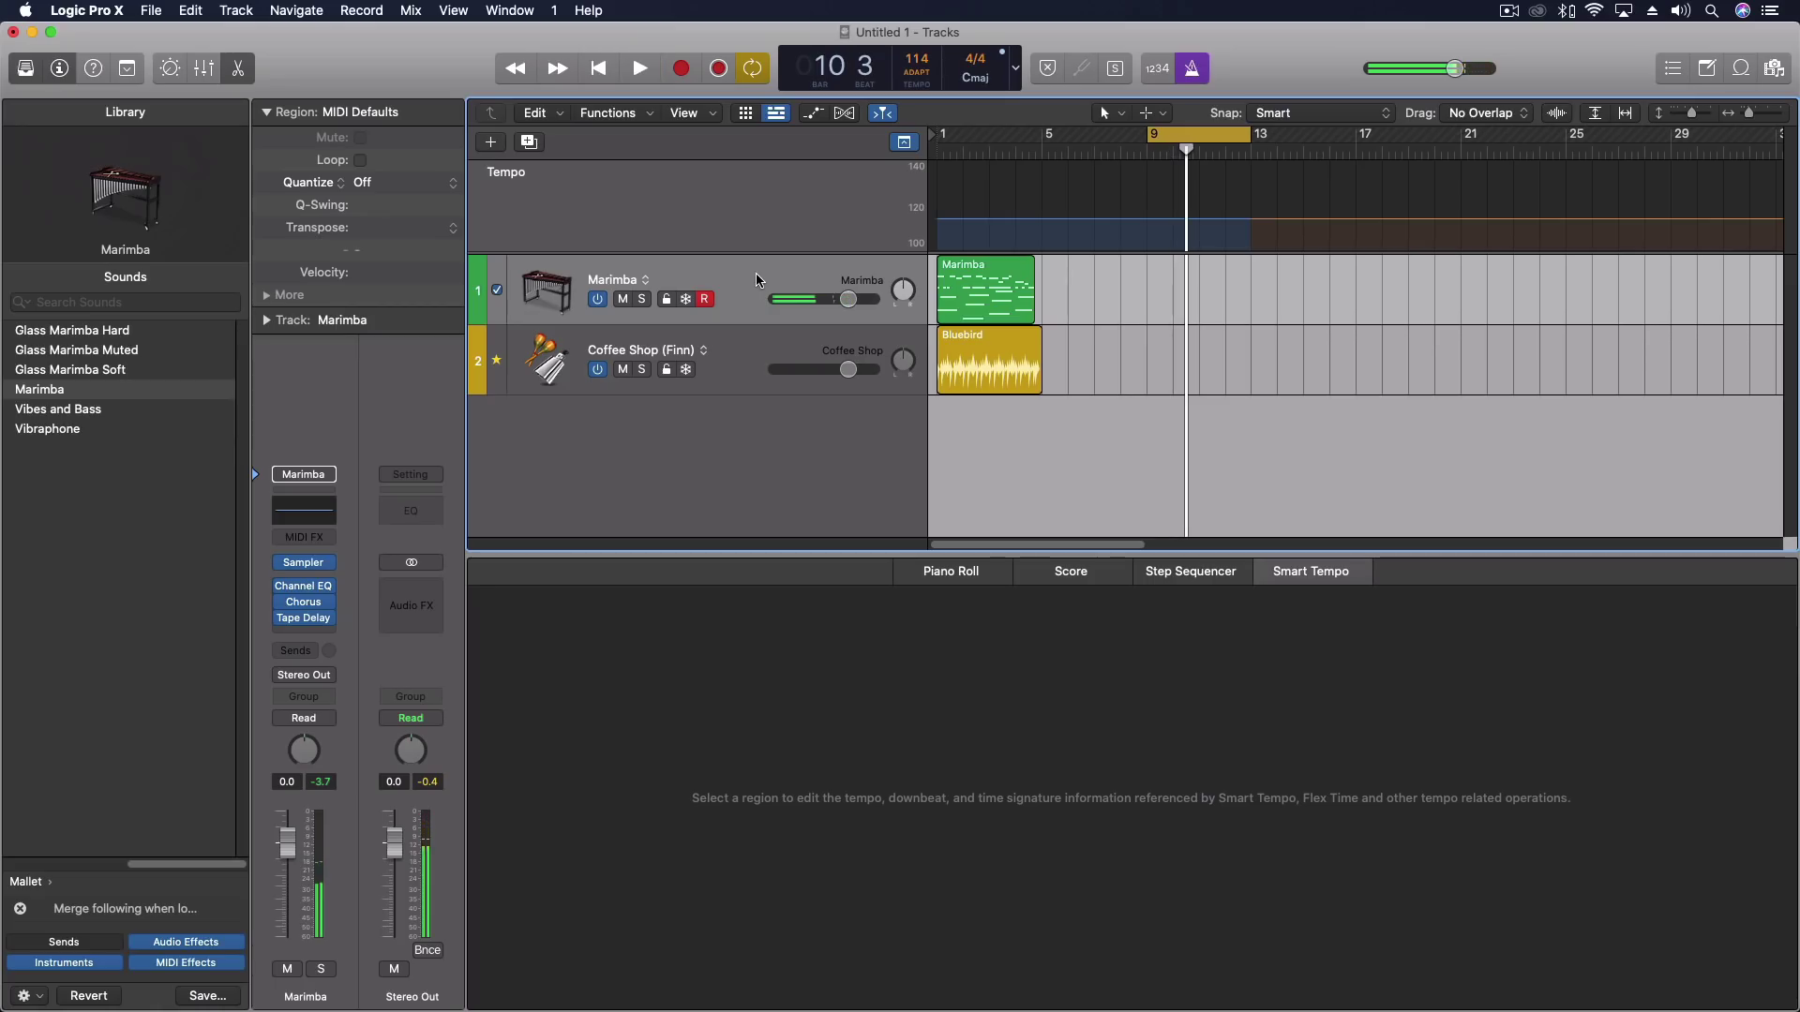
- Capture the cycled Marimba performance and audition takes Marimba.1, Marimba.2 and Marimba.4
left_click(719, 69)
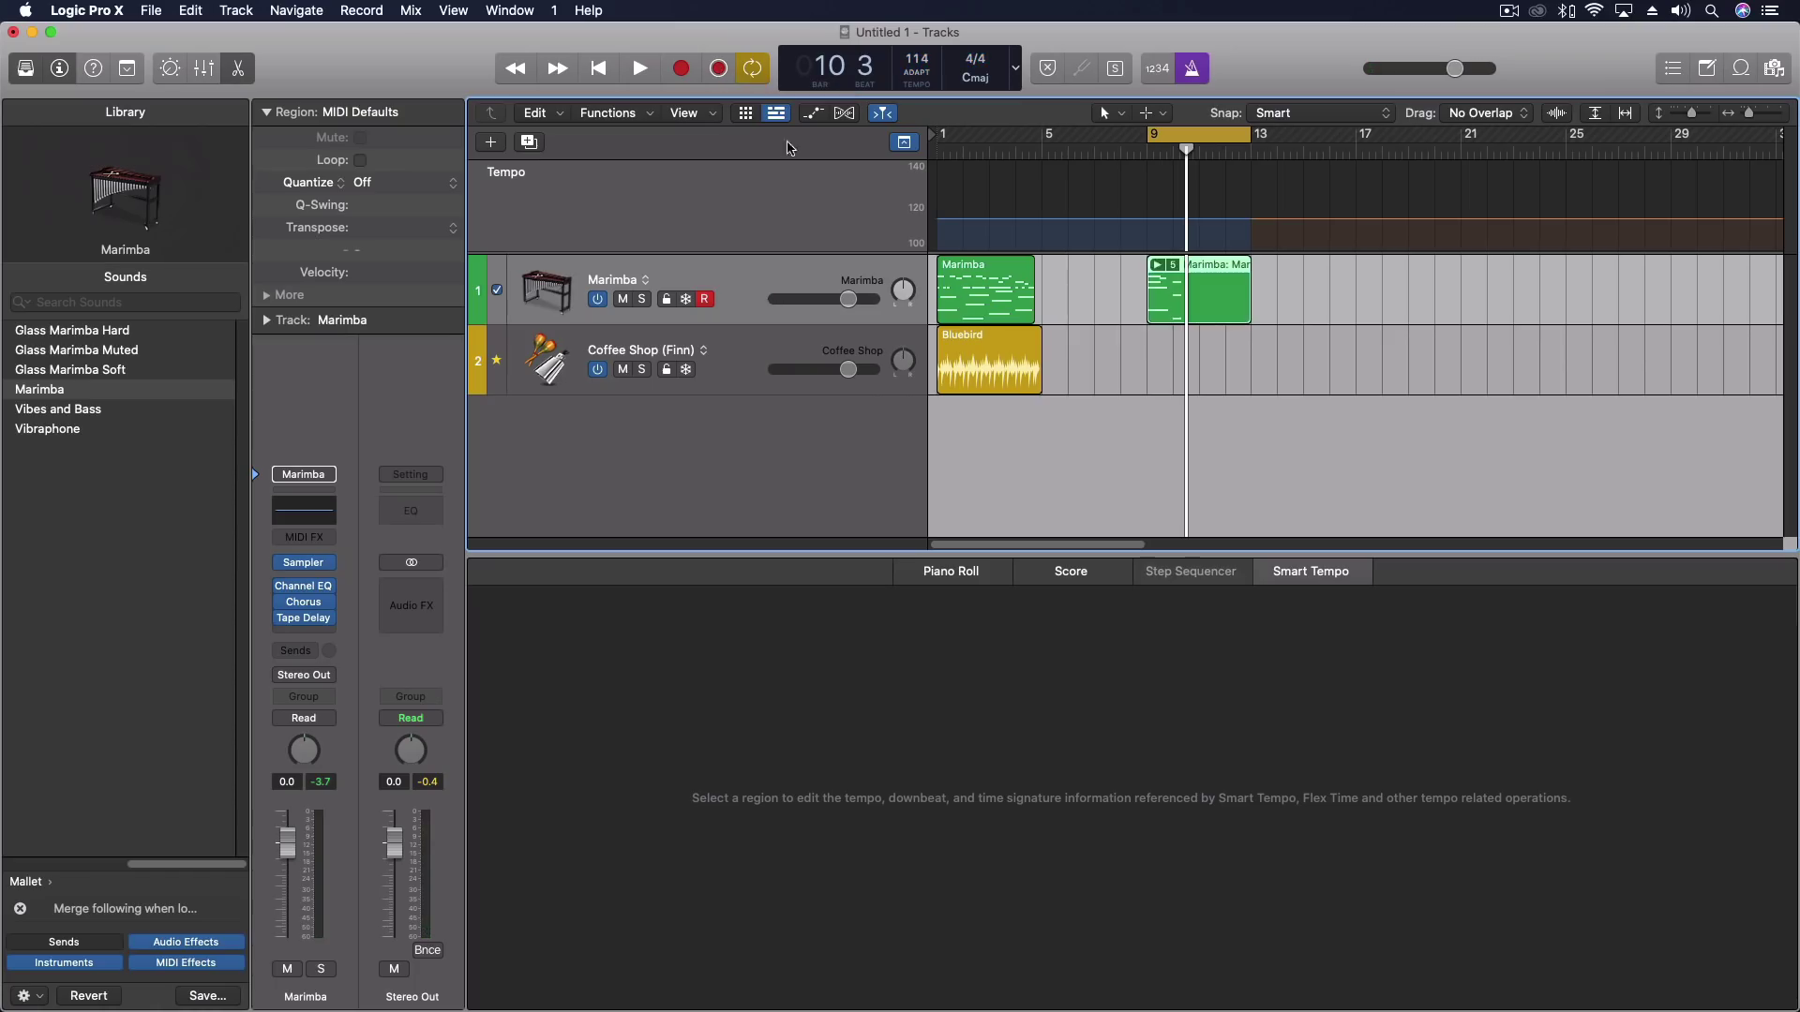
left_click(1161, 267)
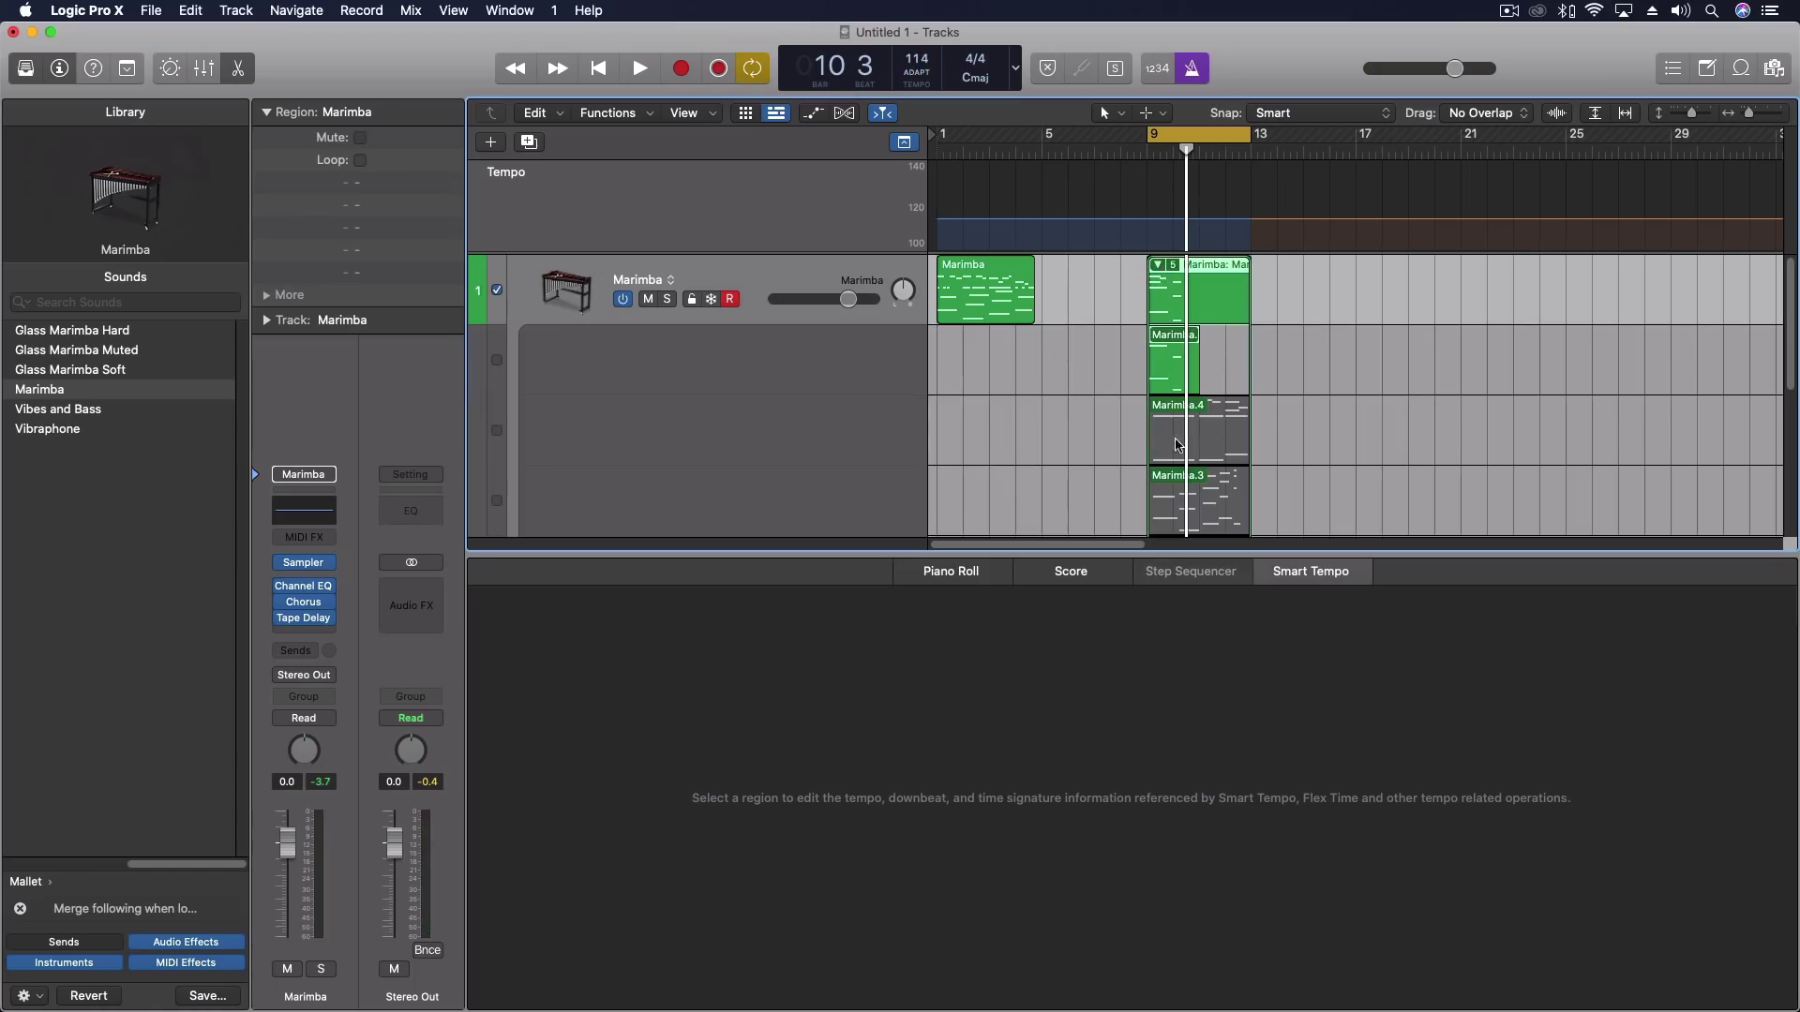
scroll(1209, 461, "down", 5)
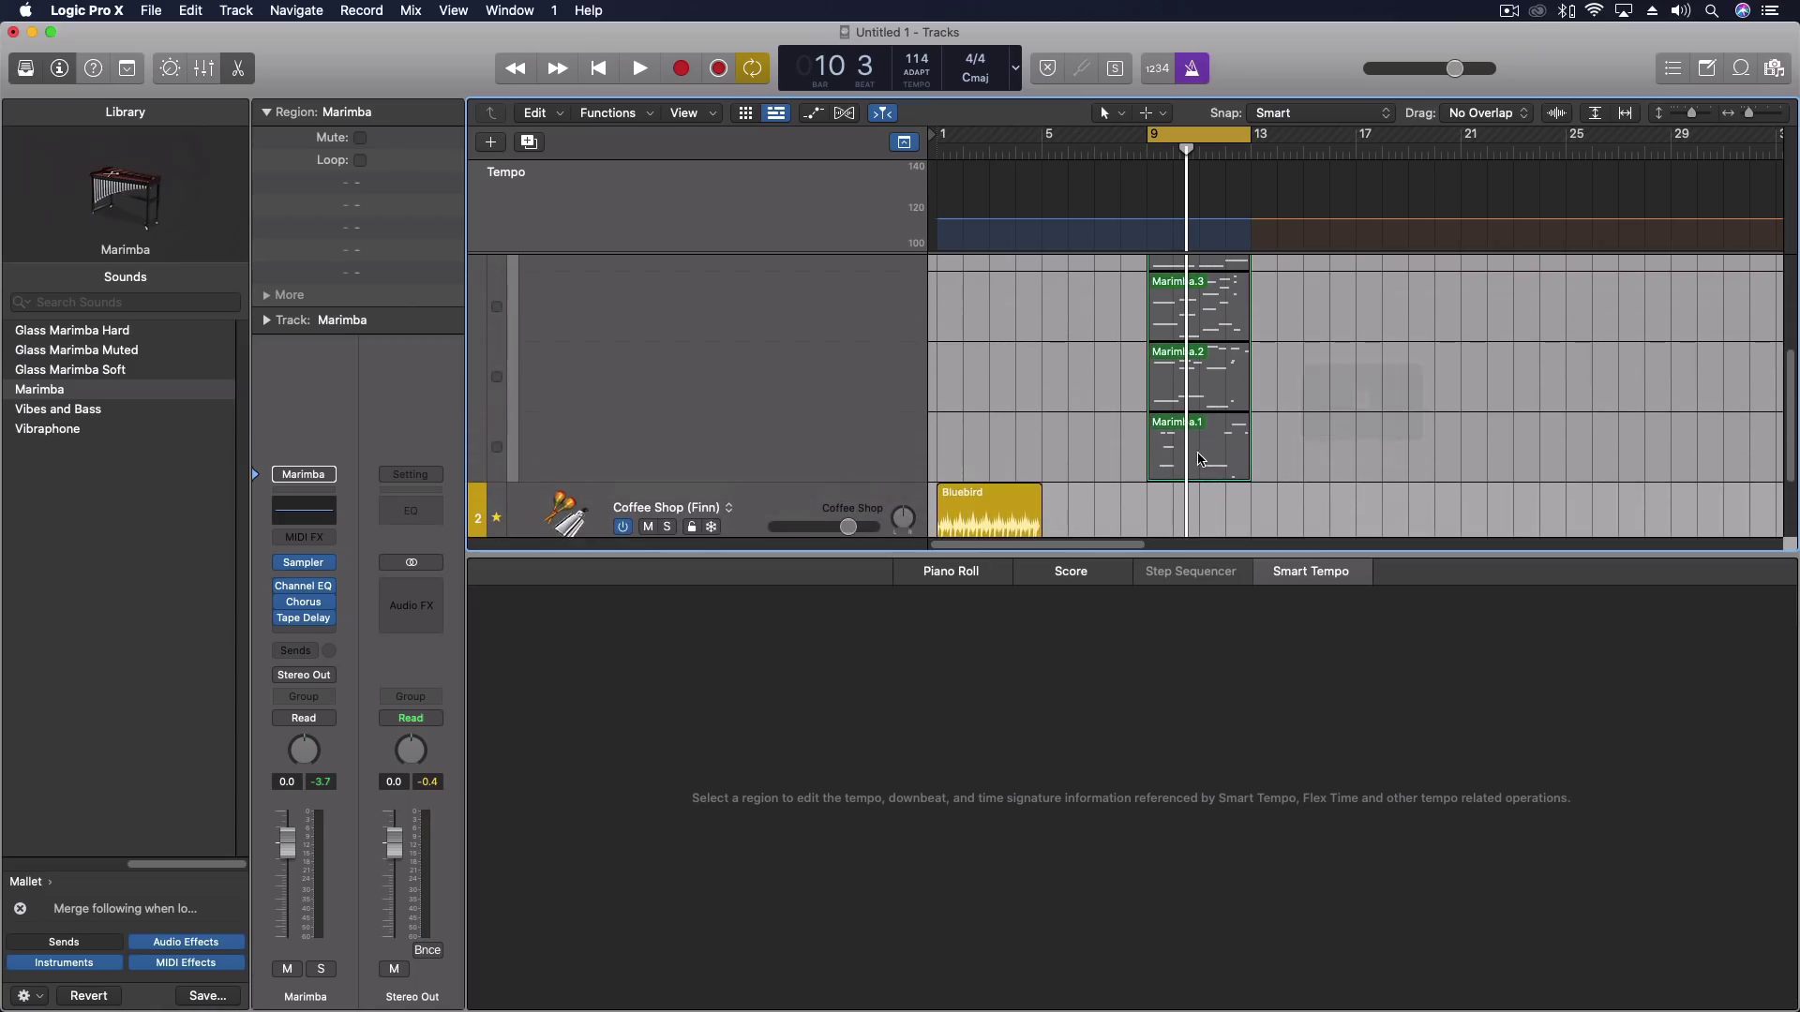
left_click(1216, 459)
left_click(1223, 389)
scroll(1222, 392, "up", 3)
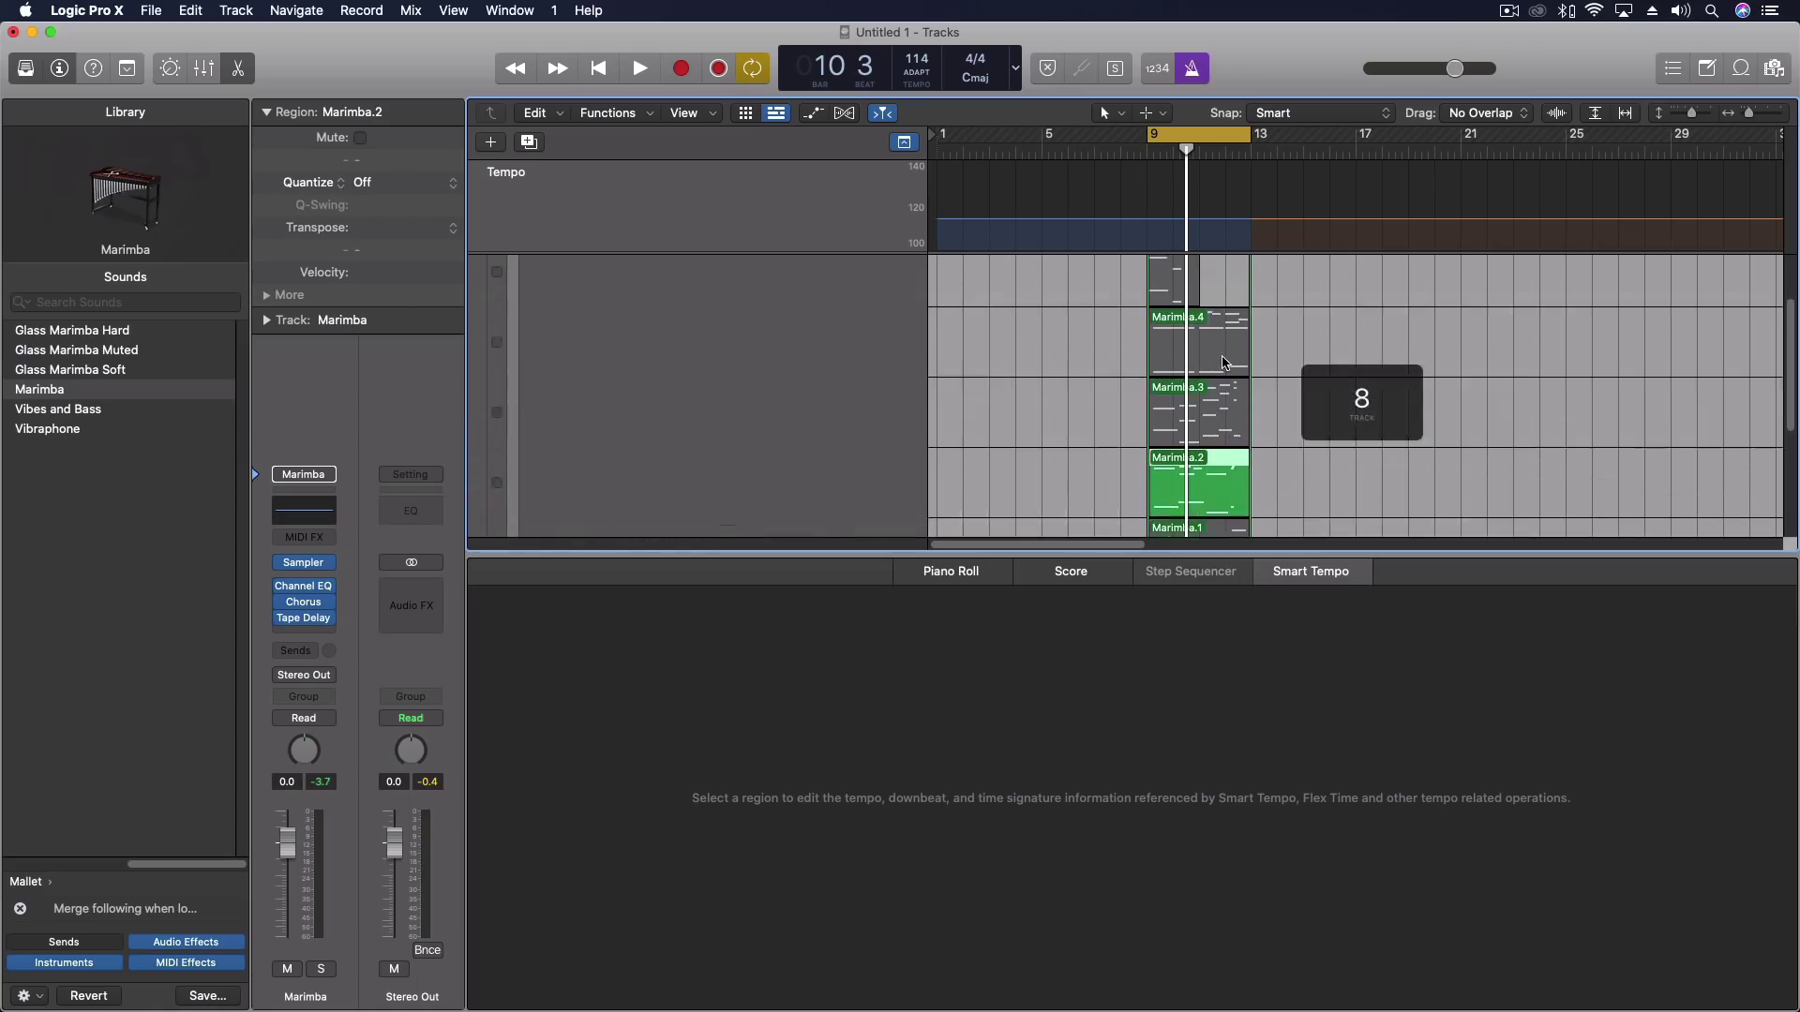
key("Up")
left_click(1218, 394)
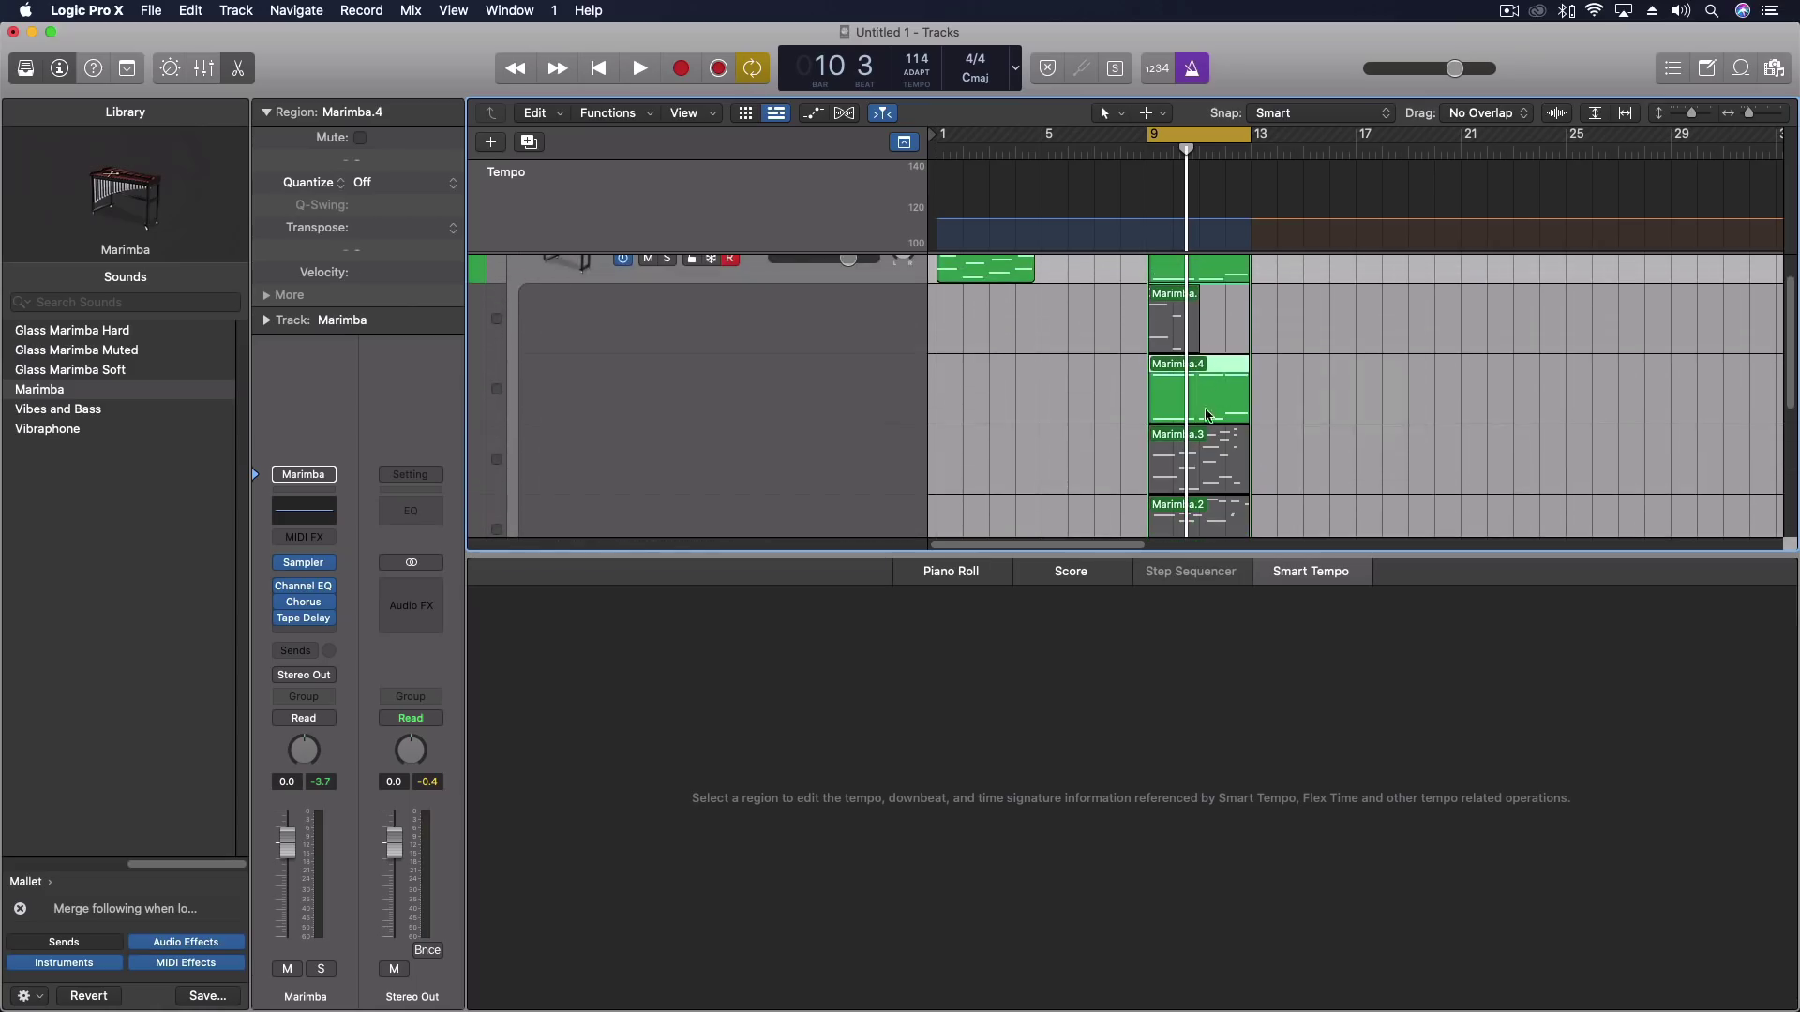
- Choose Marimba.4 as the active take and collapse the take folder
left_click(1218, 319)
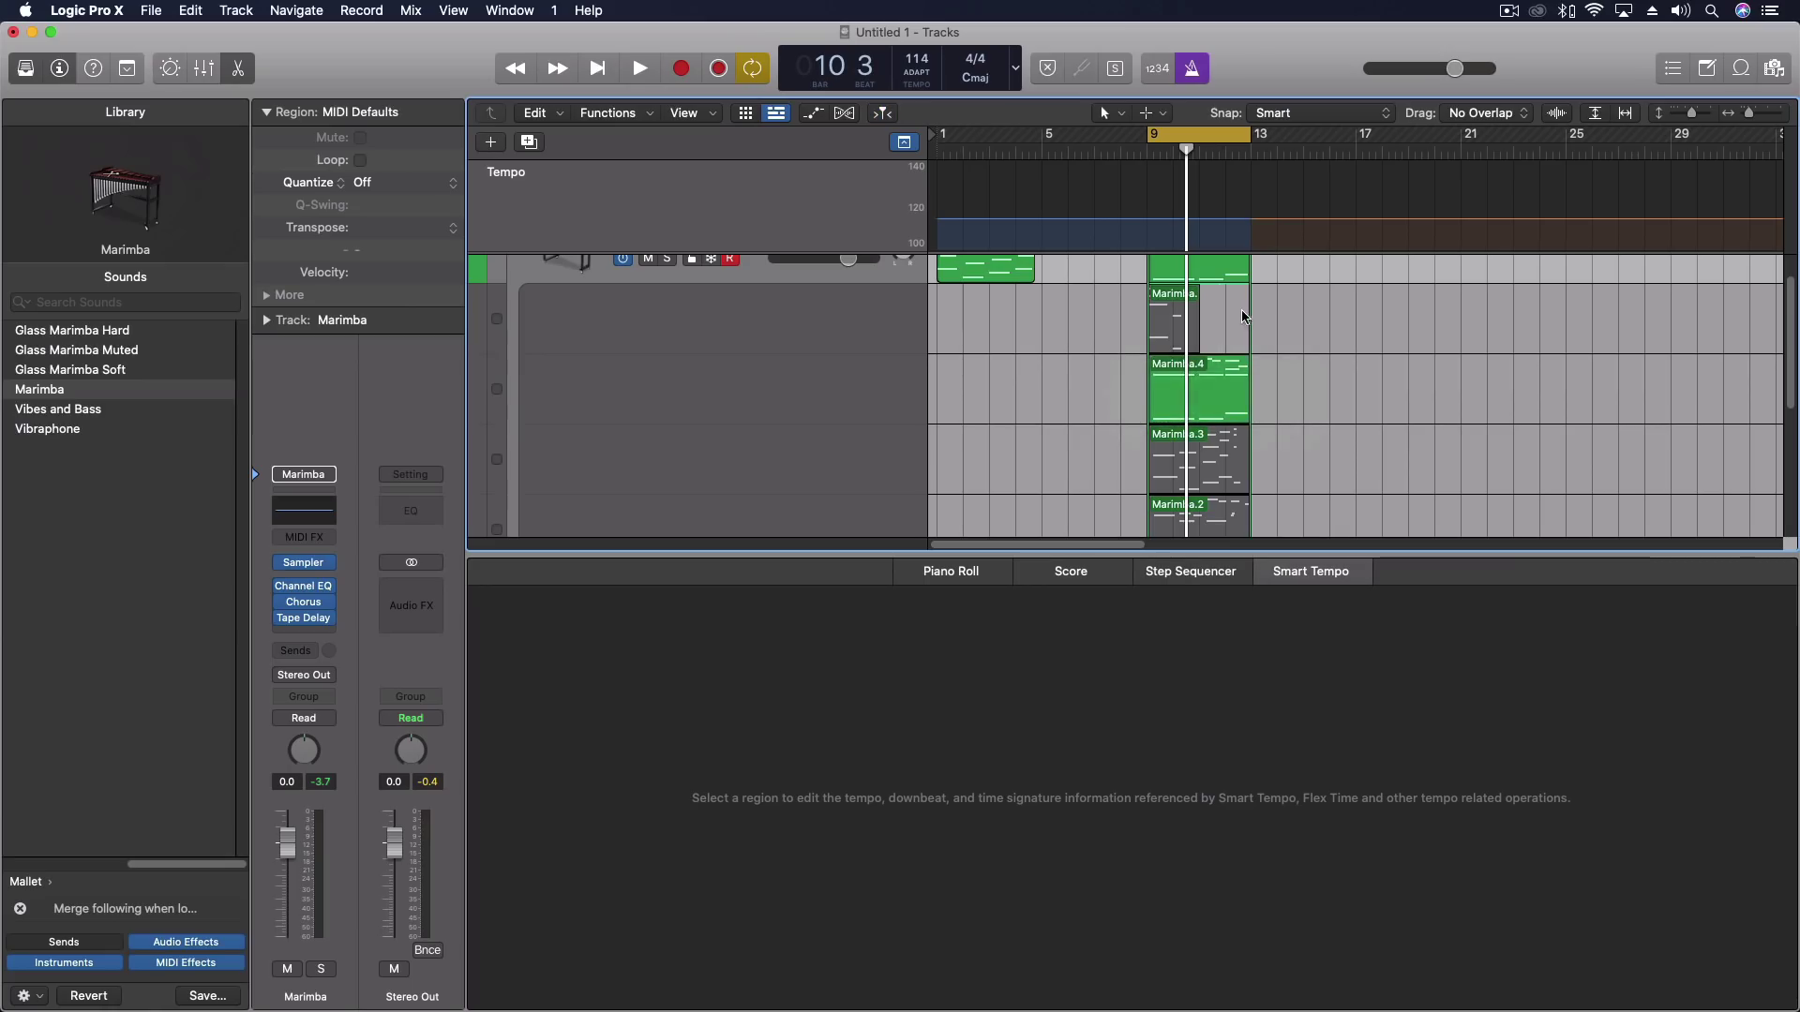
right_click(1303, 308)
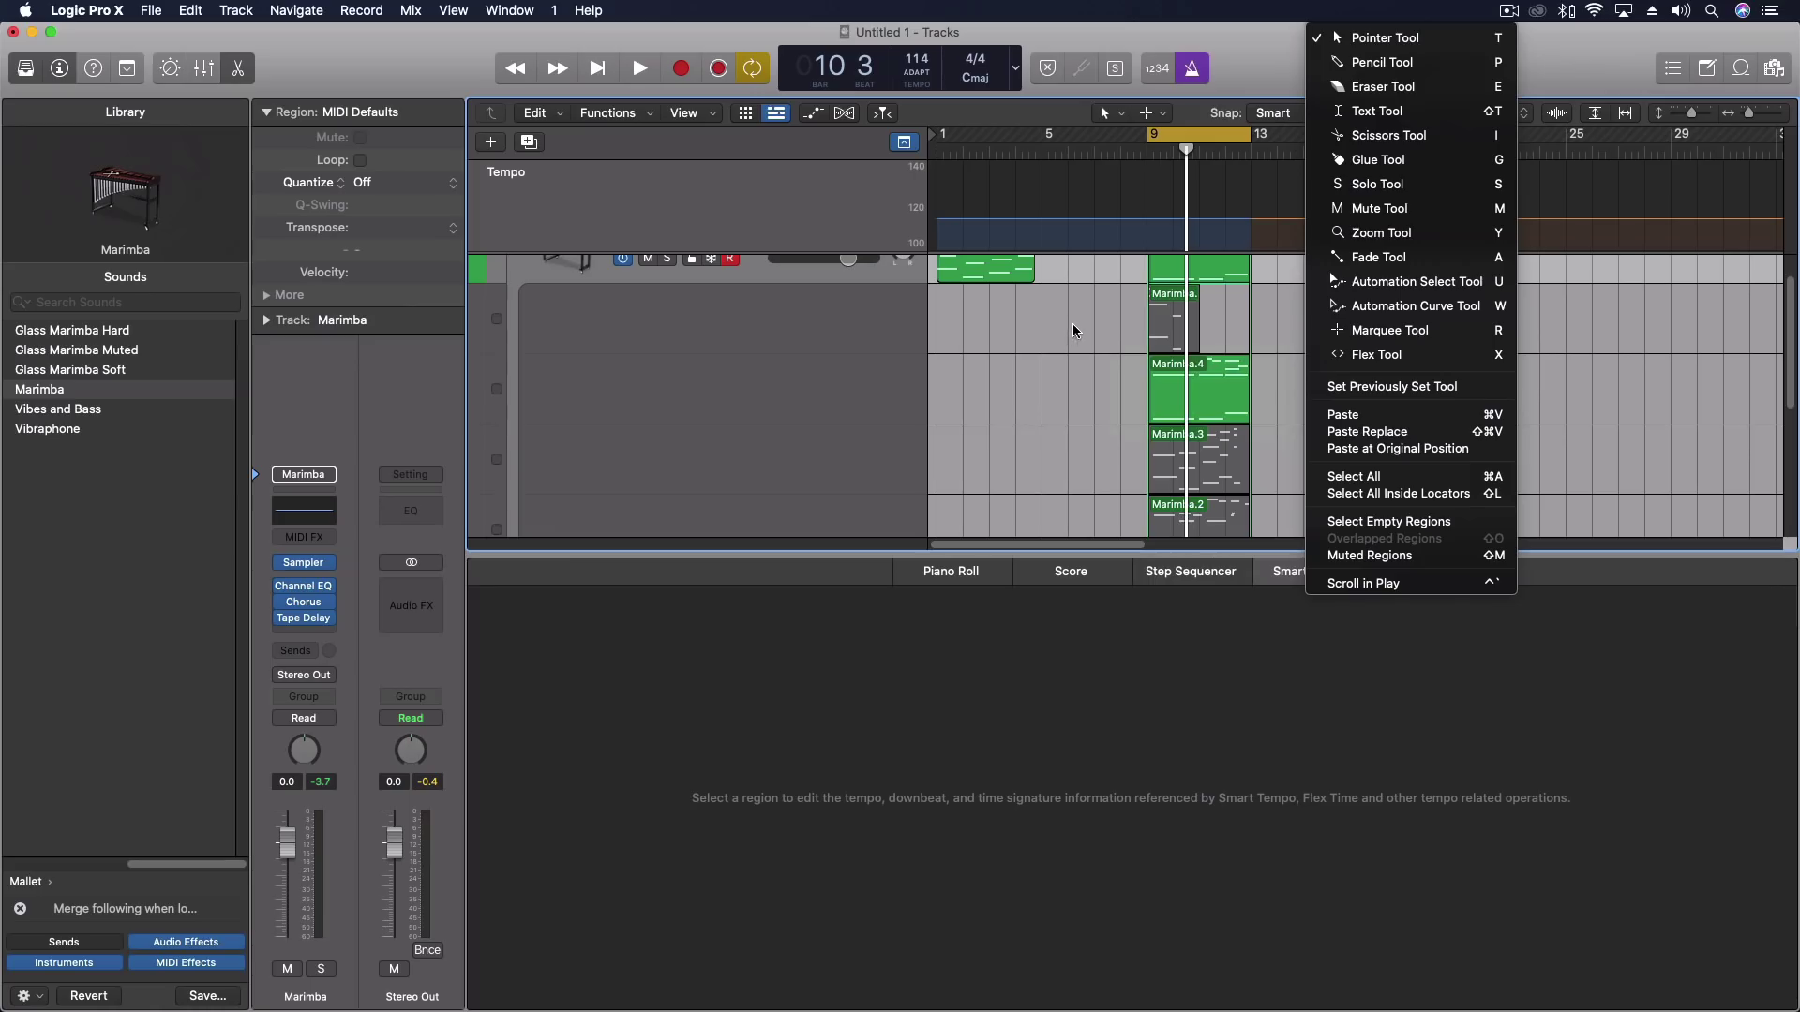
left_click(1110, 319)
scroll(1128, 375, "up", 3)
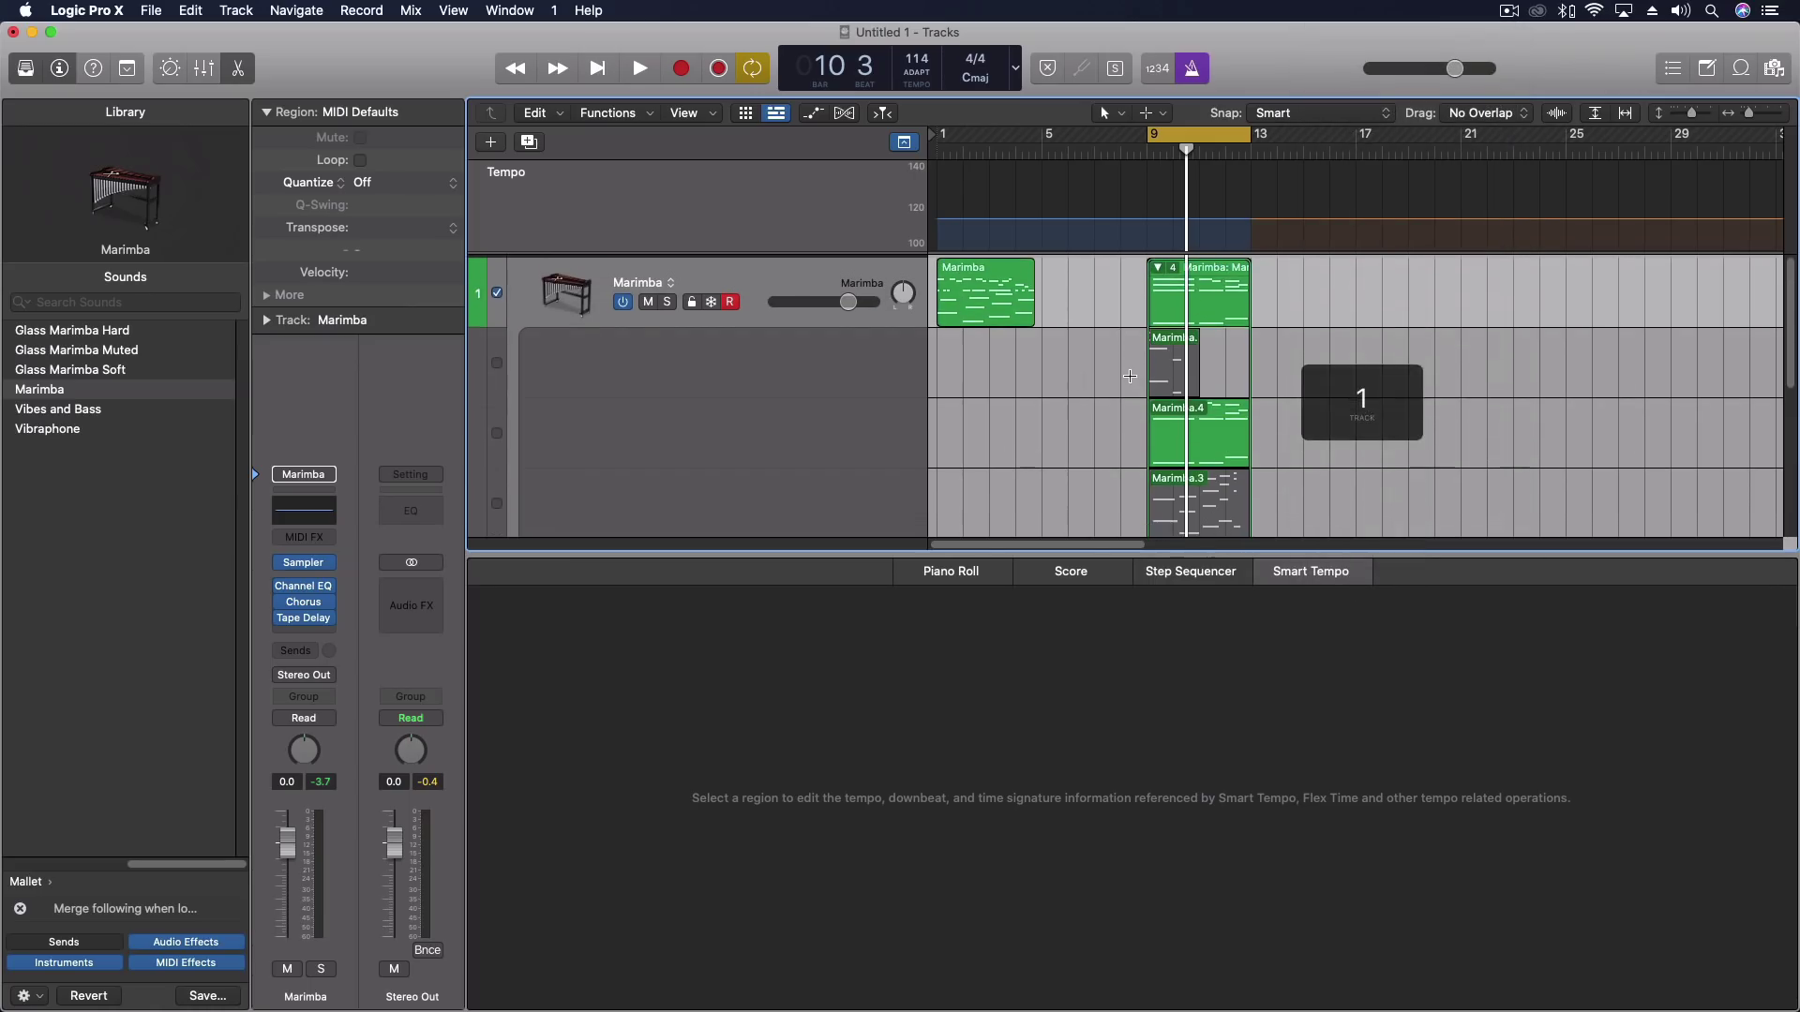
scroll(1120, 376, "down", 3)
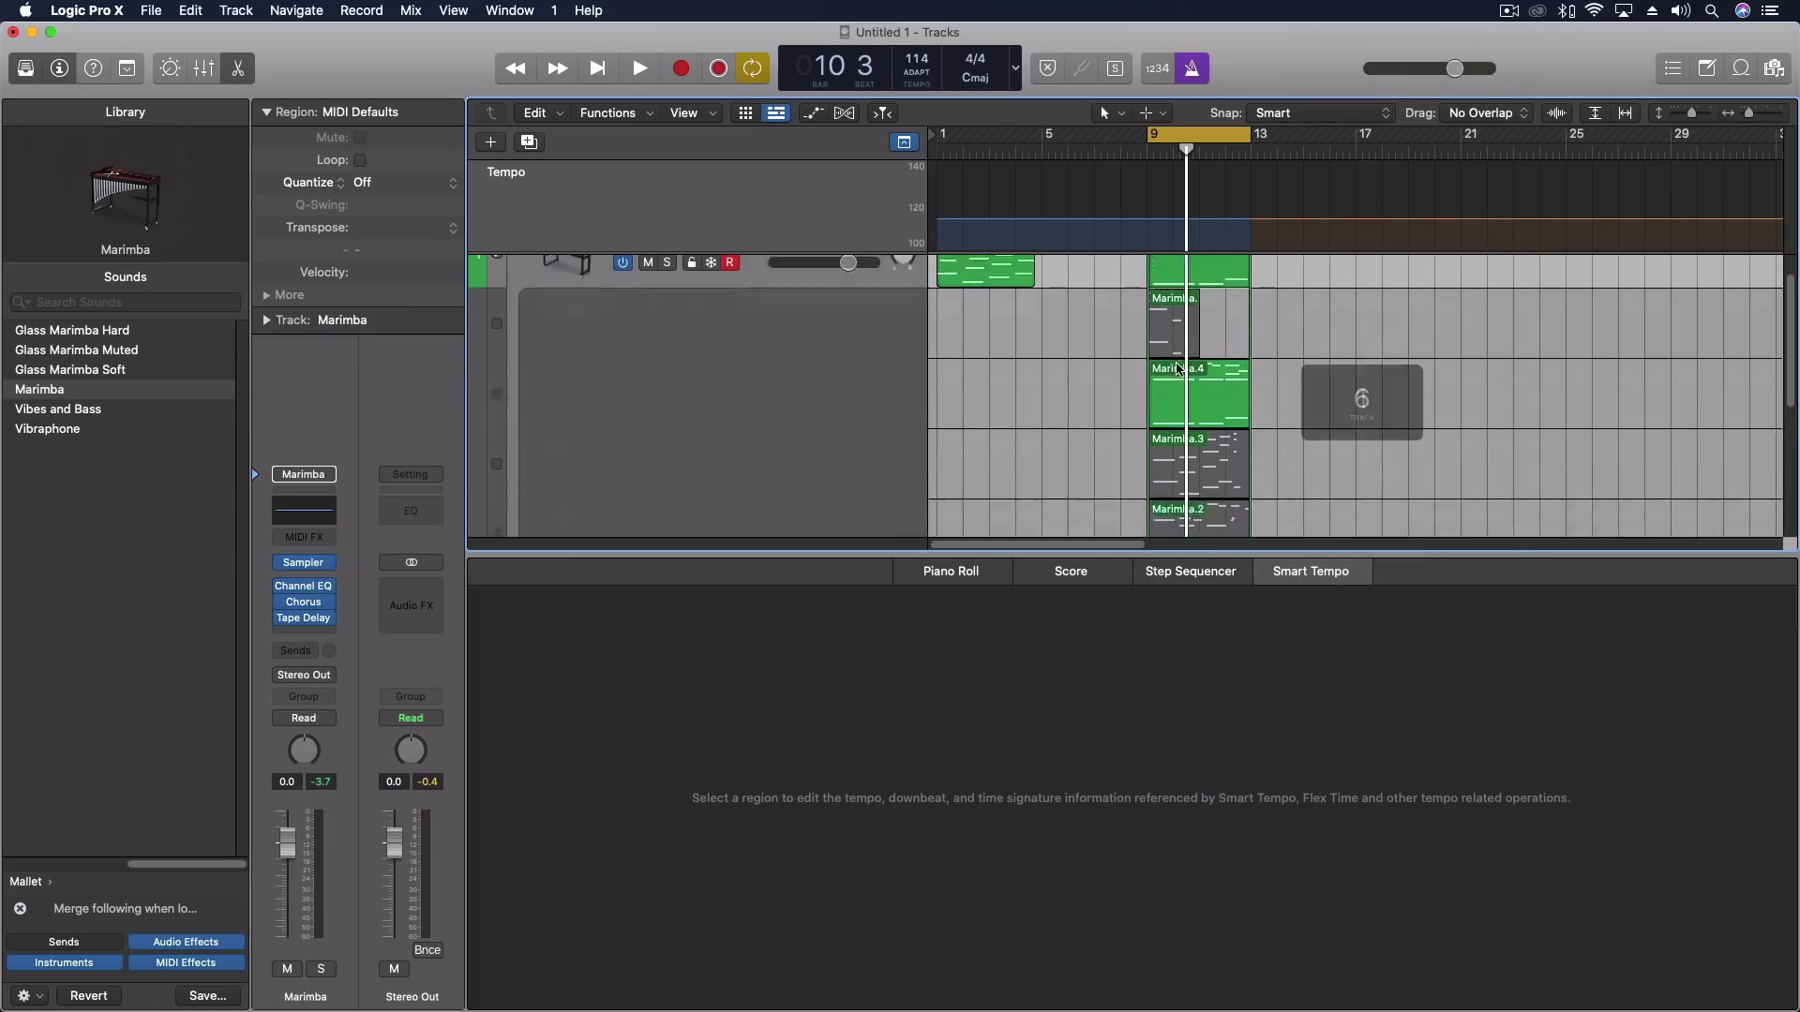
scroll(1120, 375, "up", 3)
left_click(1176, 370)
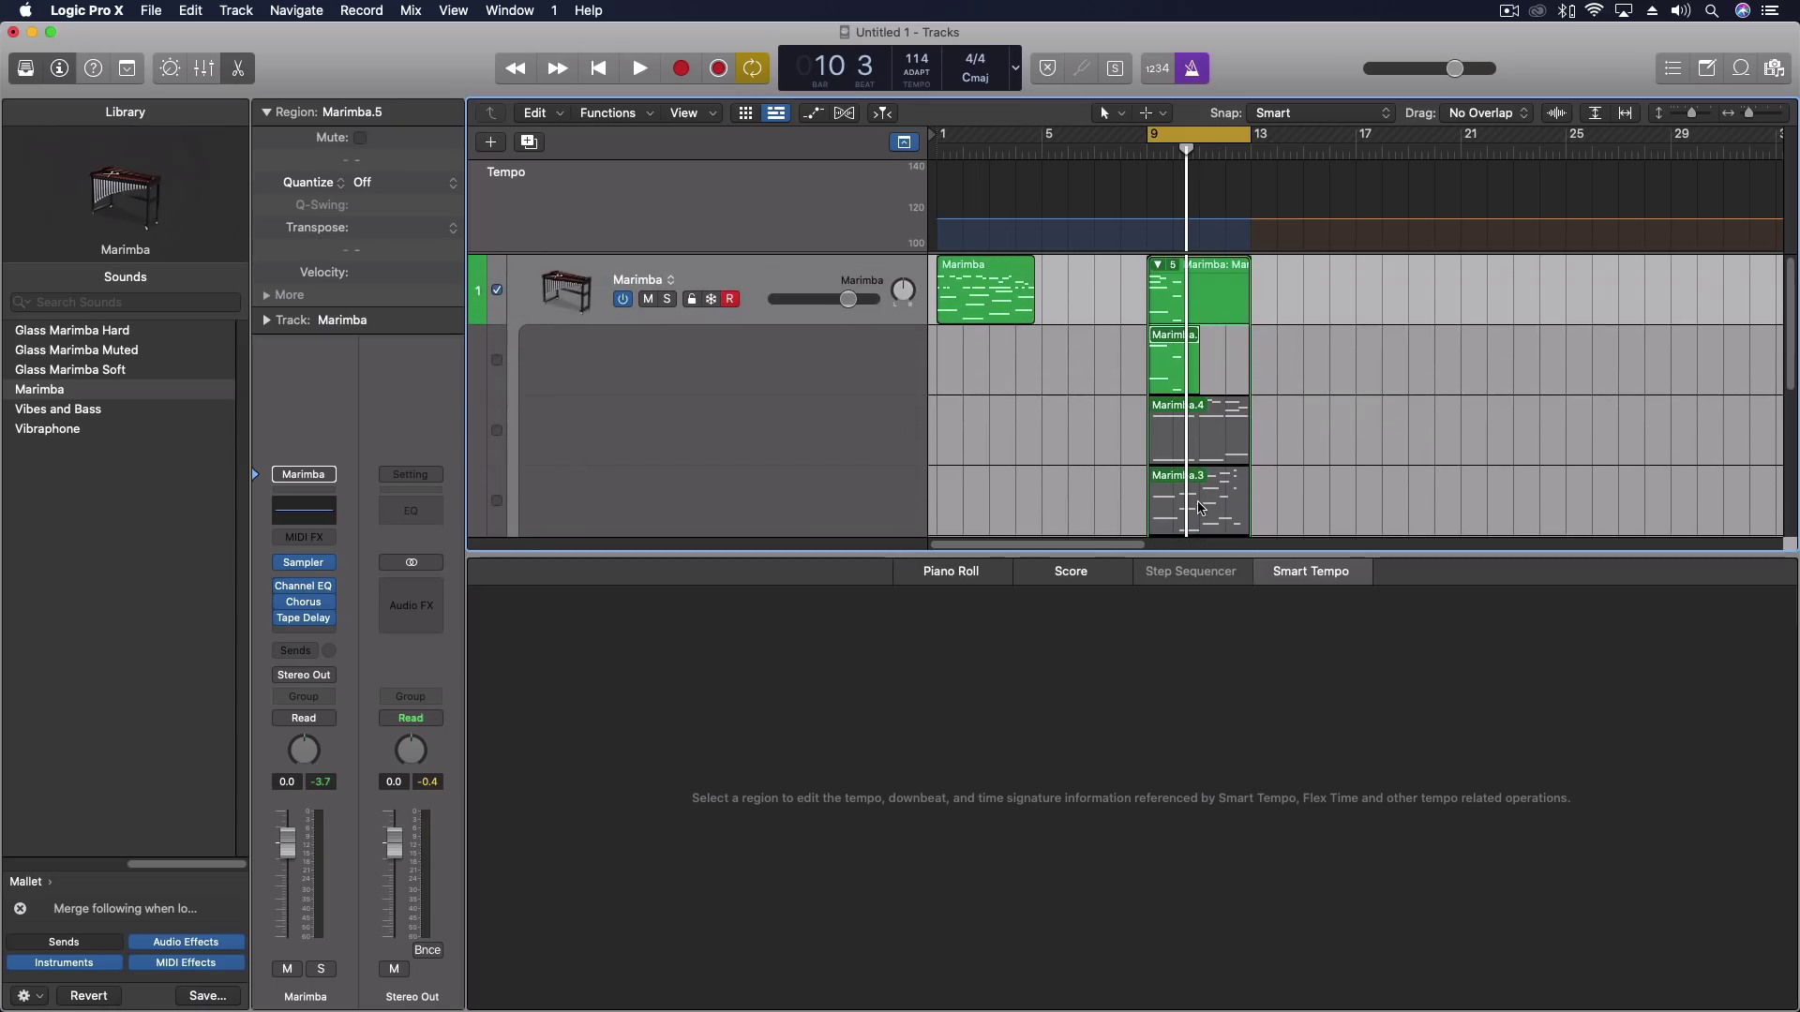
left_click(1155, 266)
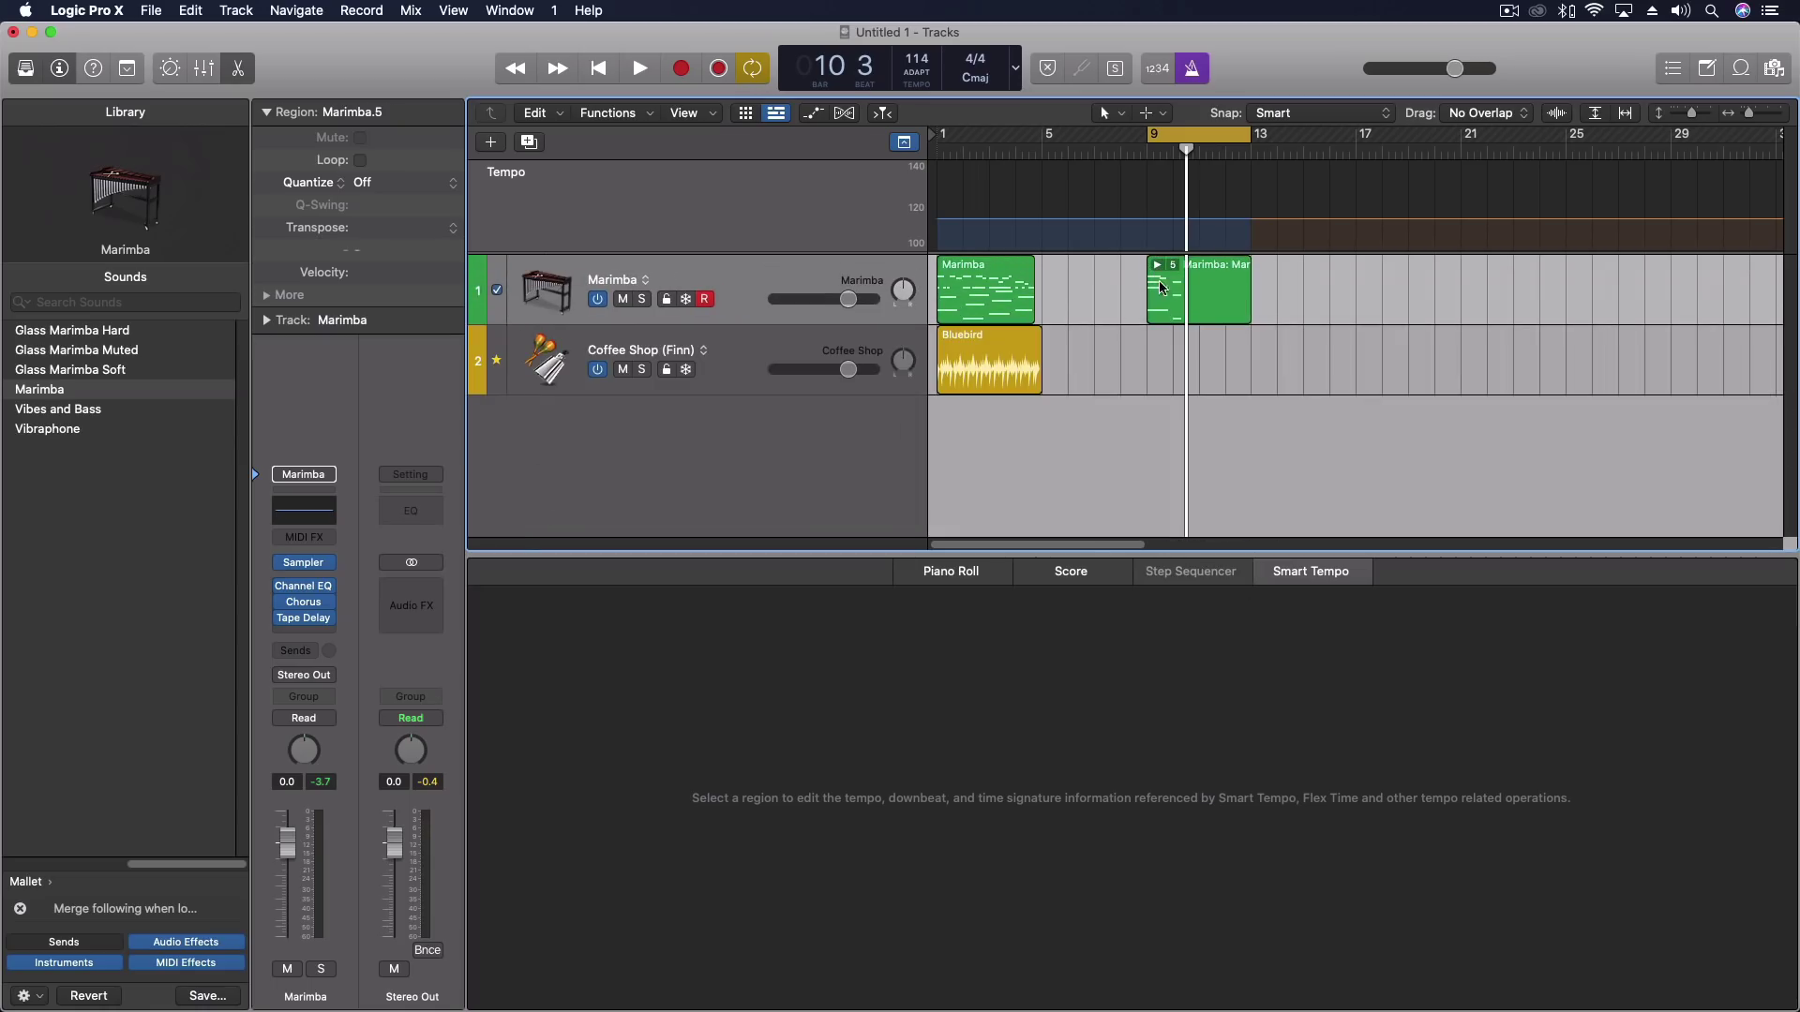
left_click(1160, 266)
left_click(1186, 424)
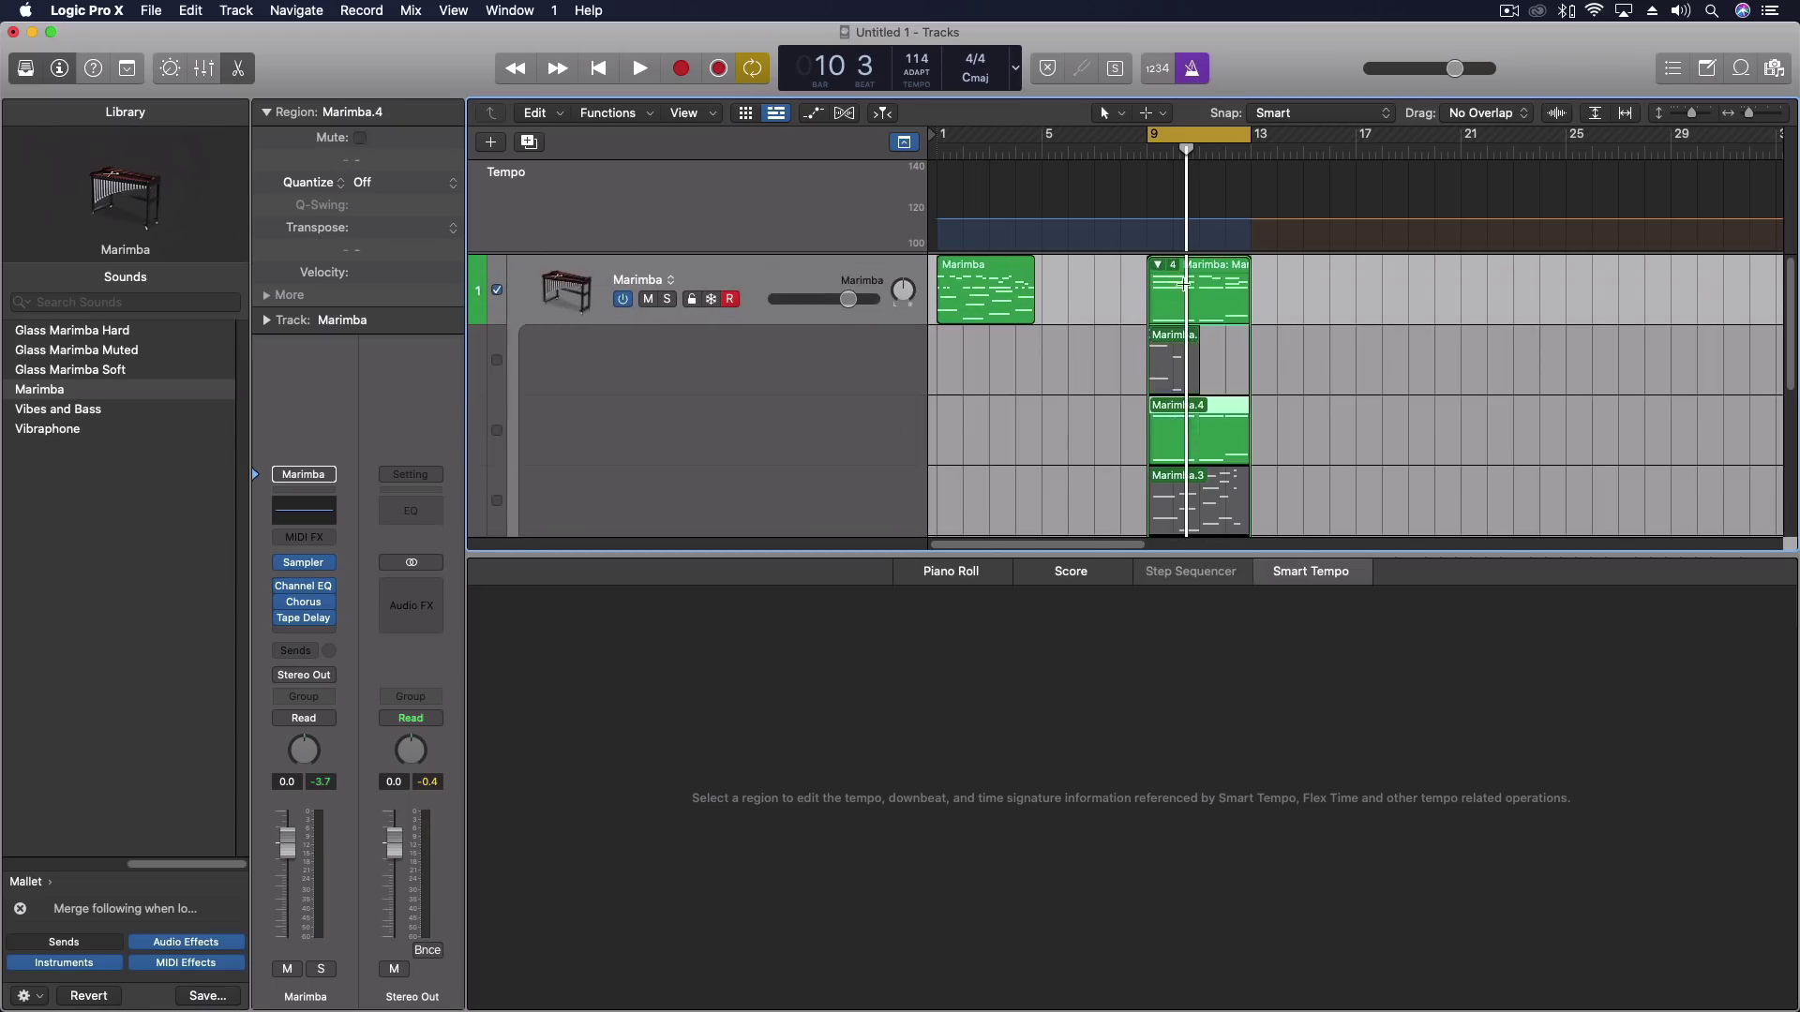
left_click(1159, 267)
- Delete all regions and drag the bar 13 tempo point to bar 1
key("super+a")
key("Delete")
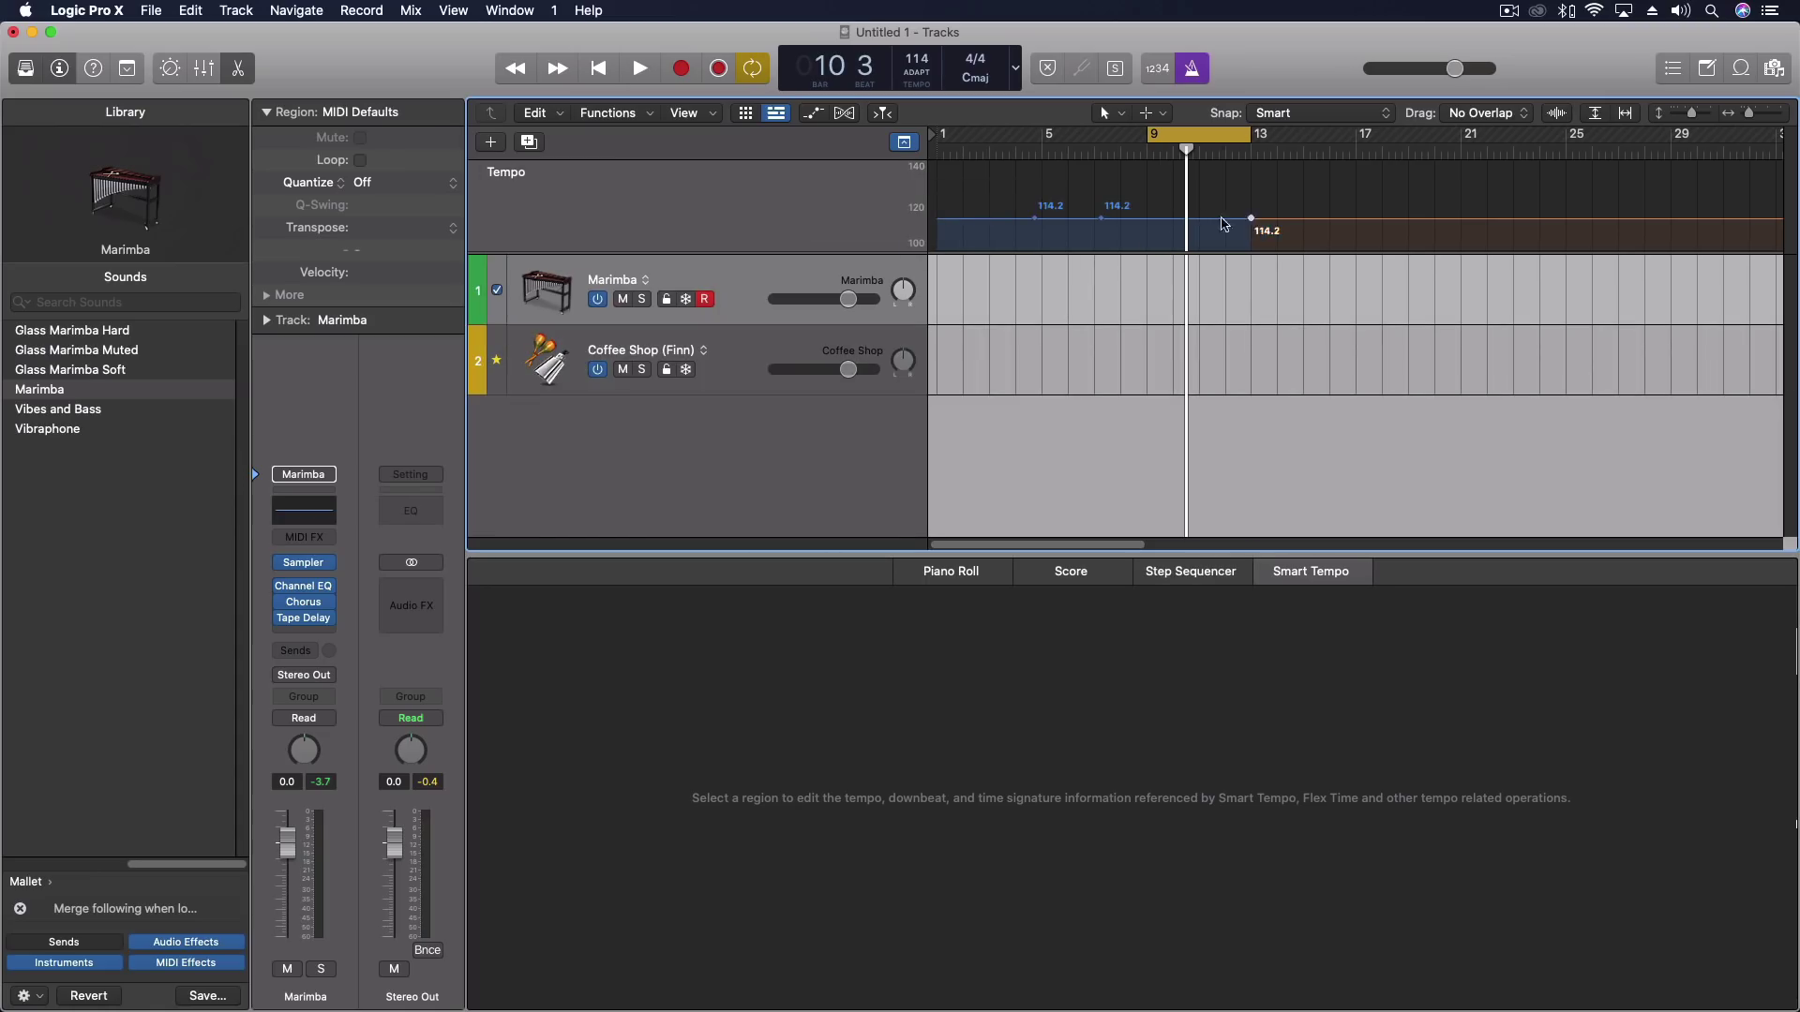
left_click_drag(1251, 217, 837, 210)
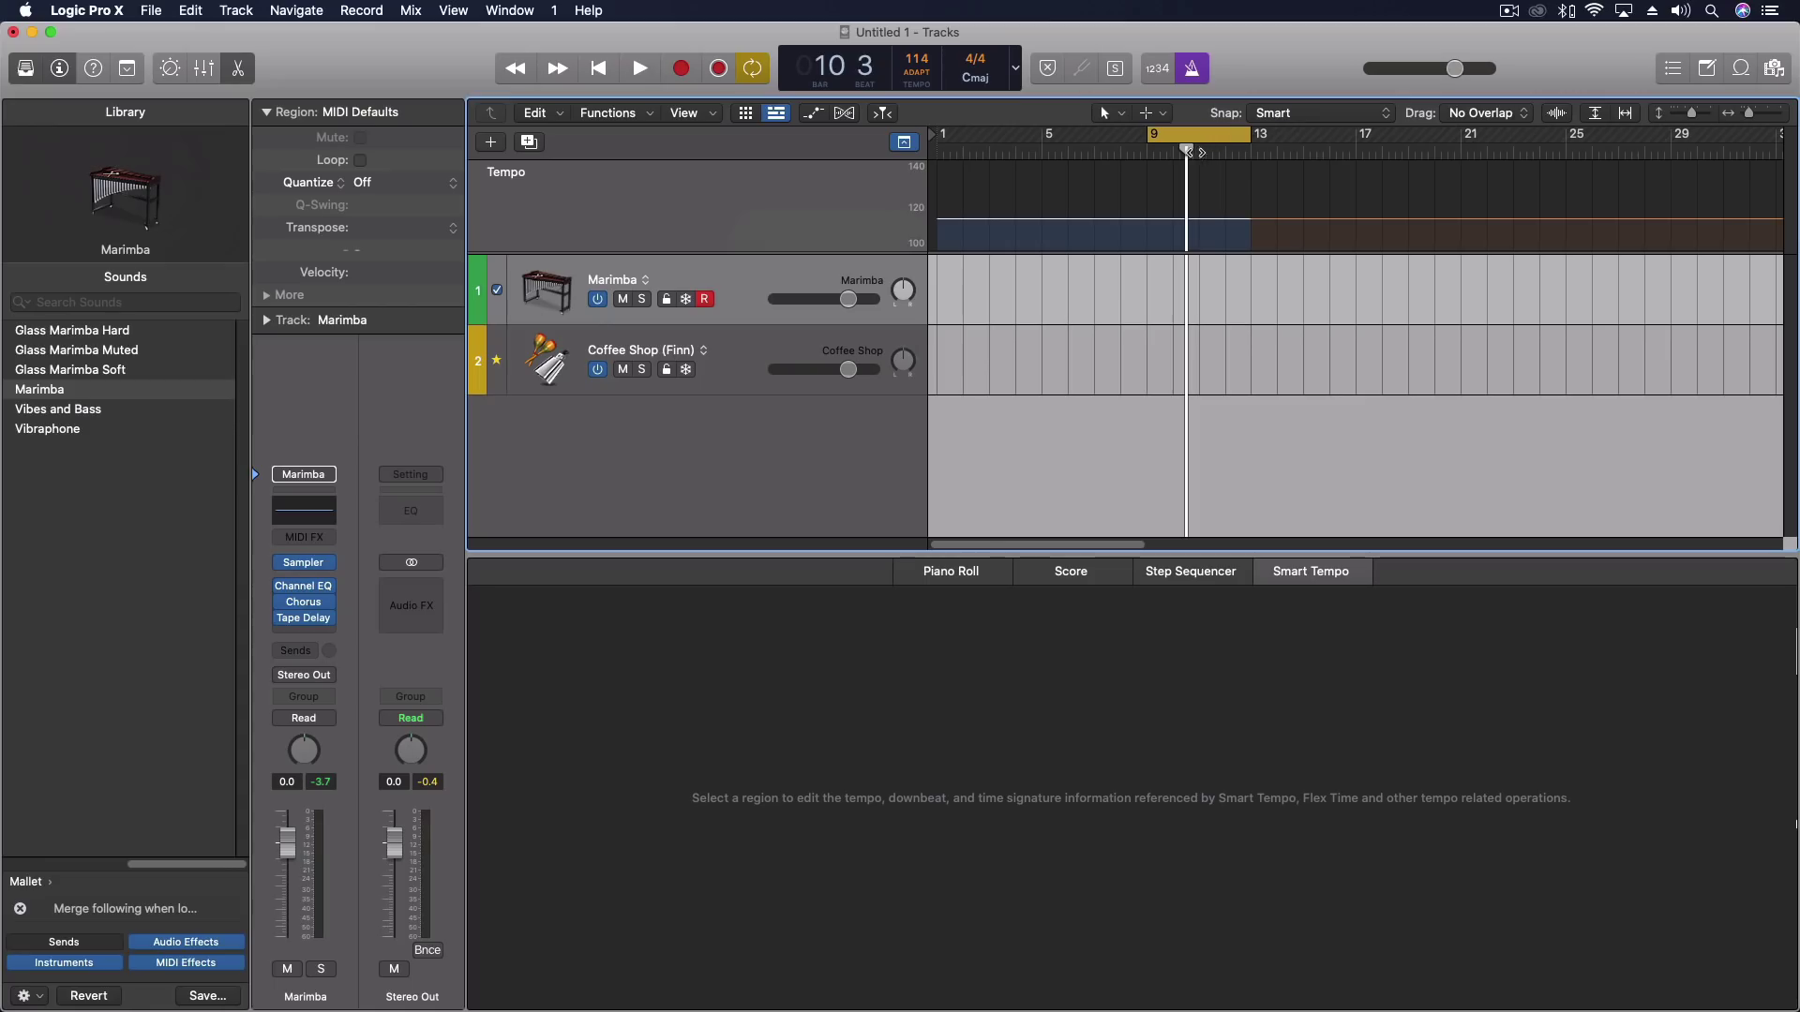
- Return the playhead to bar 1 and switch off the cycle range
key("Return")
left_click(1187, 137)
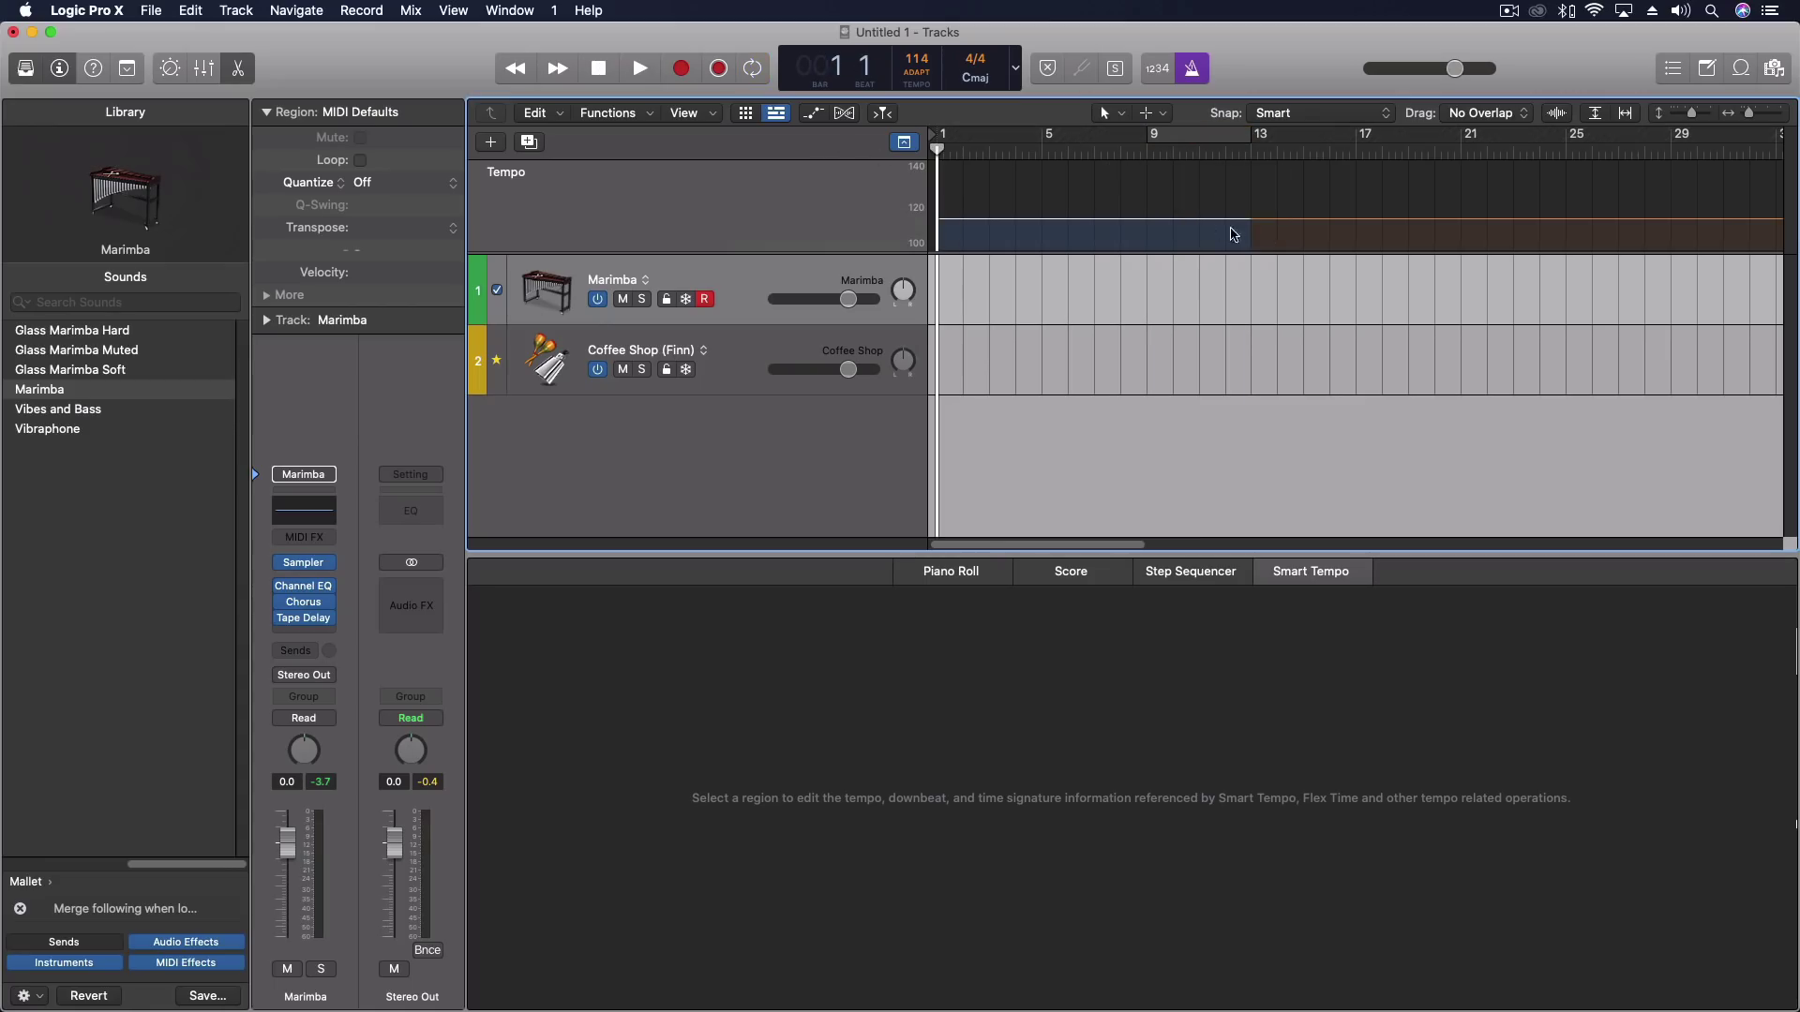
left_click(1259, 229)
- Reset track 1's channel strip and load Retro Synth in Stereo as its instrument
left_click(316, 476)
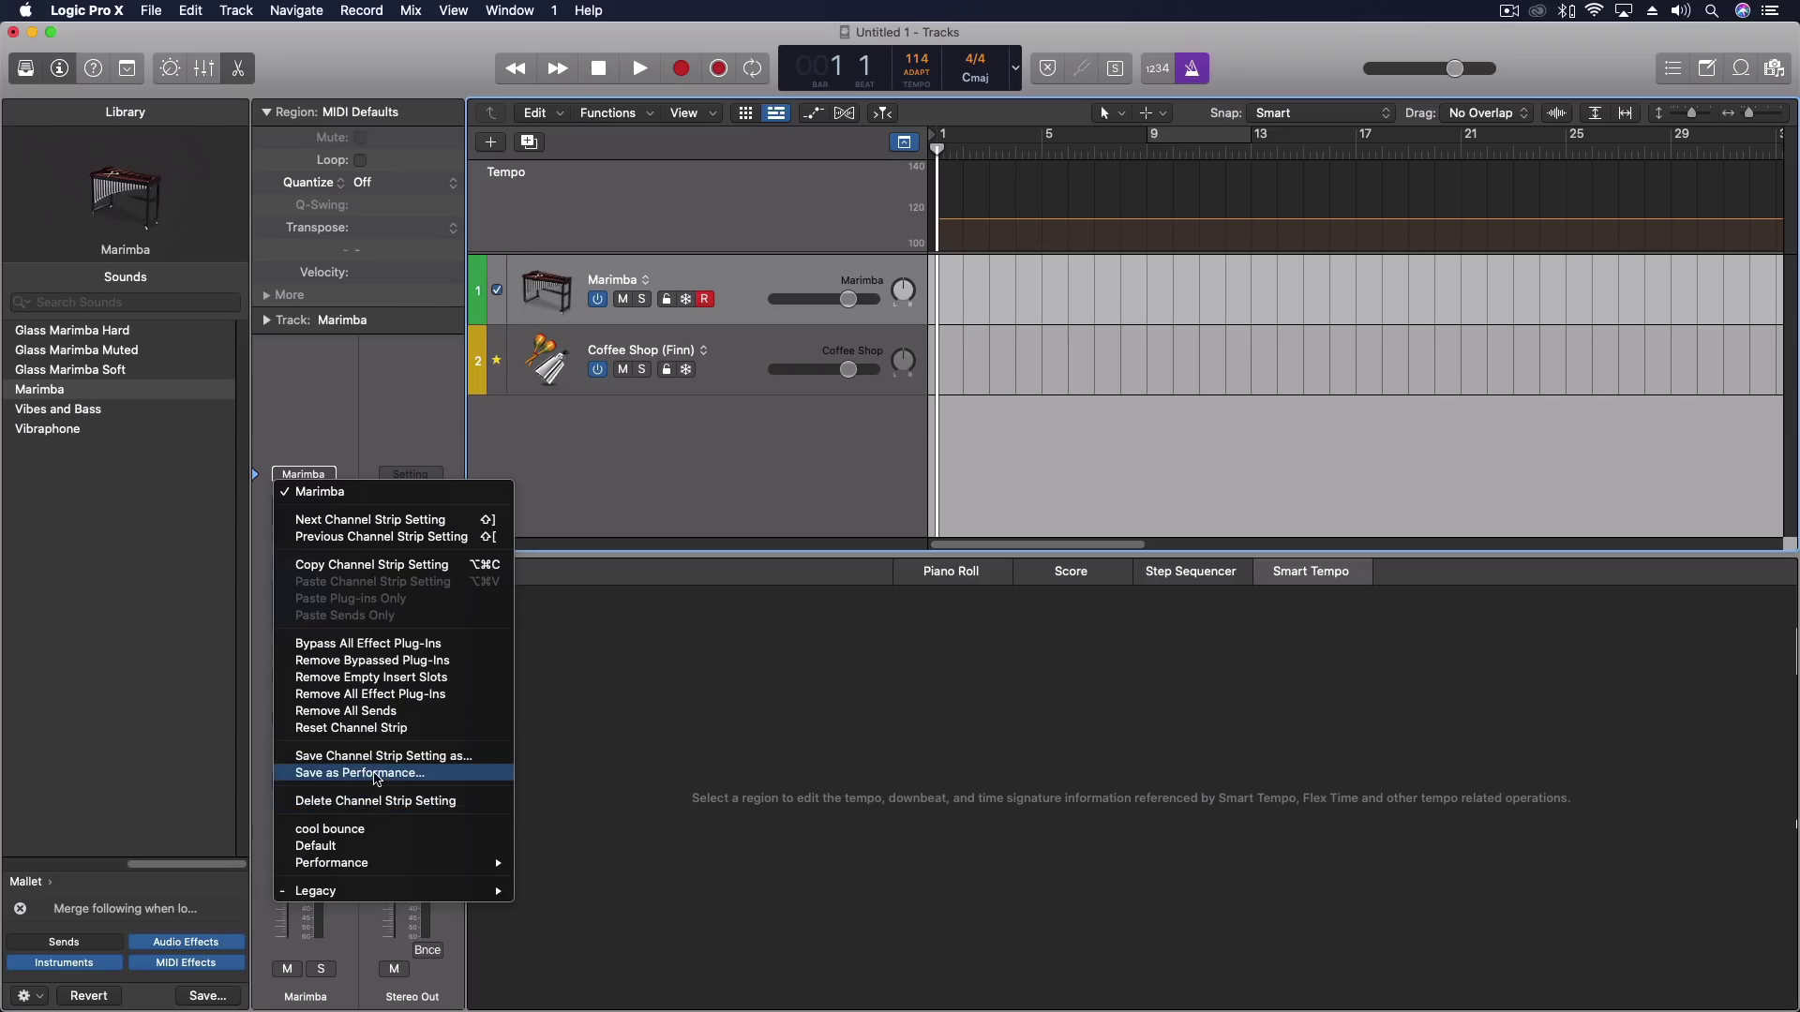
left_click(361, 728)
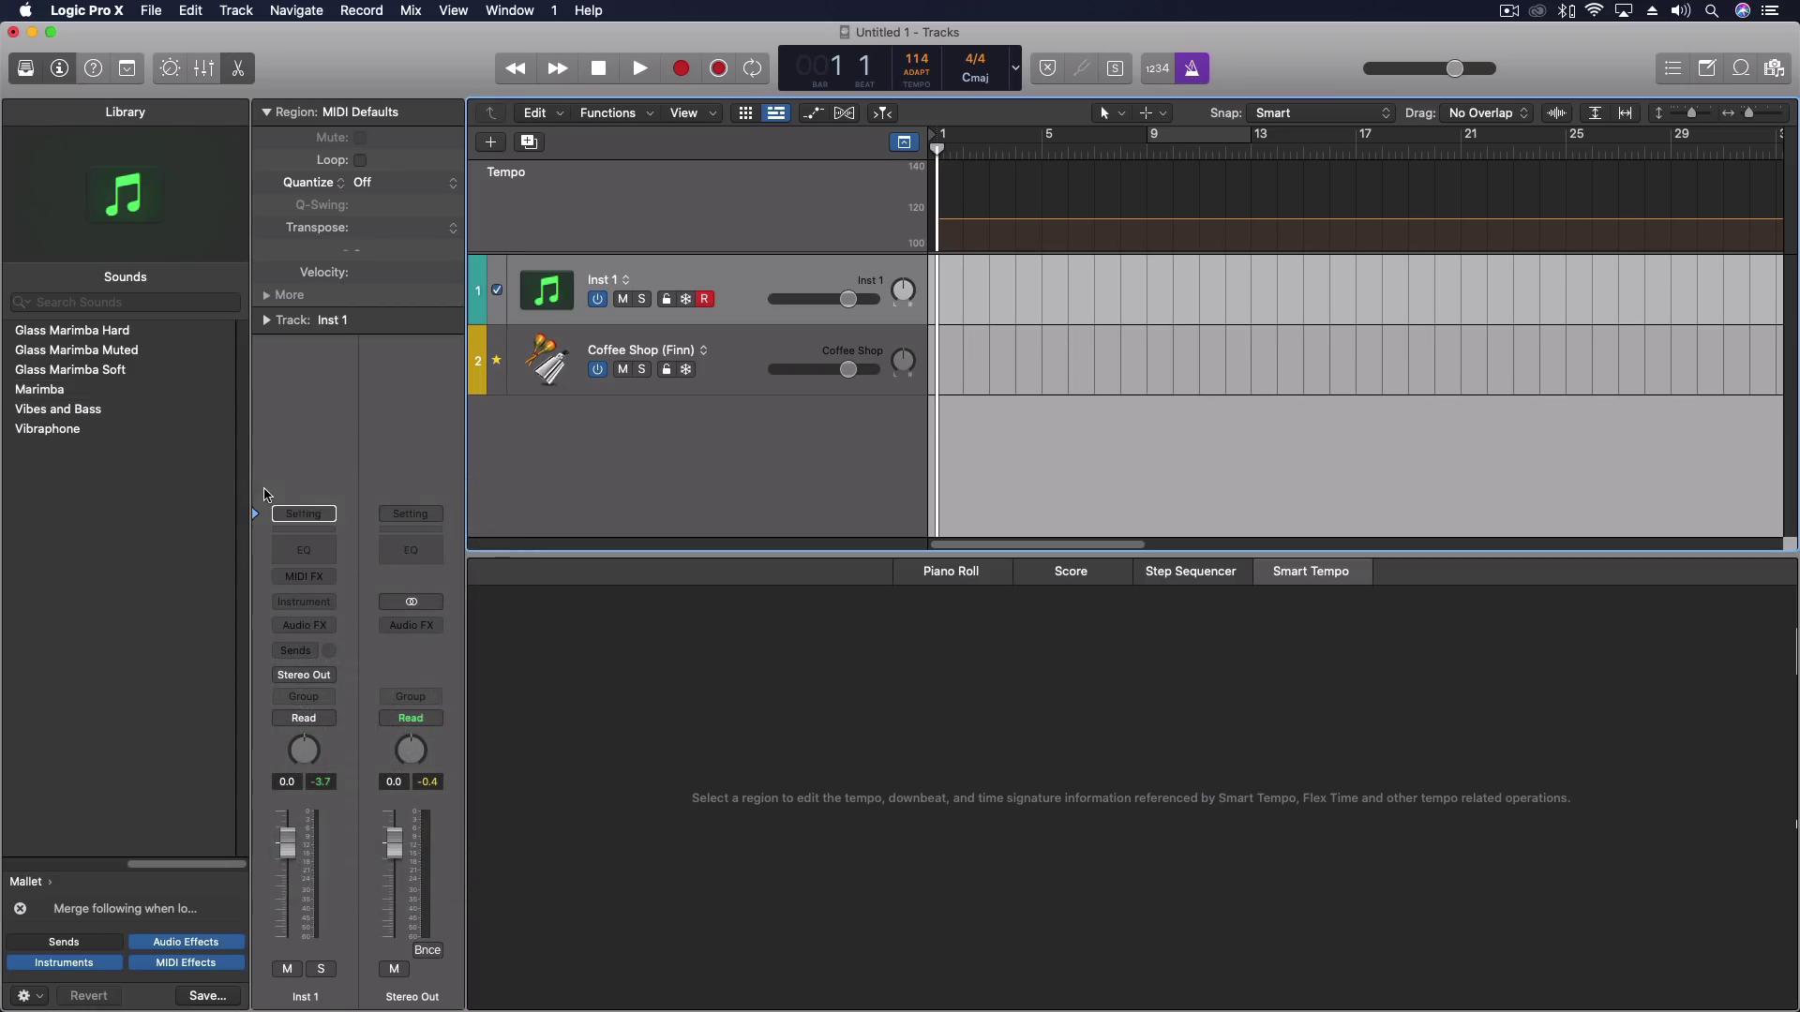
left_click(314, 605)
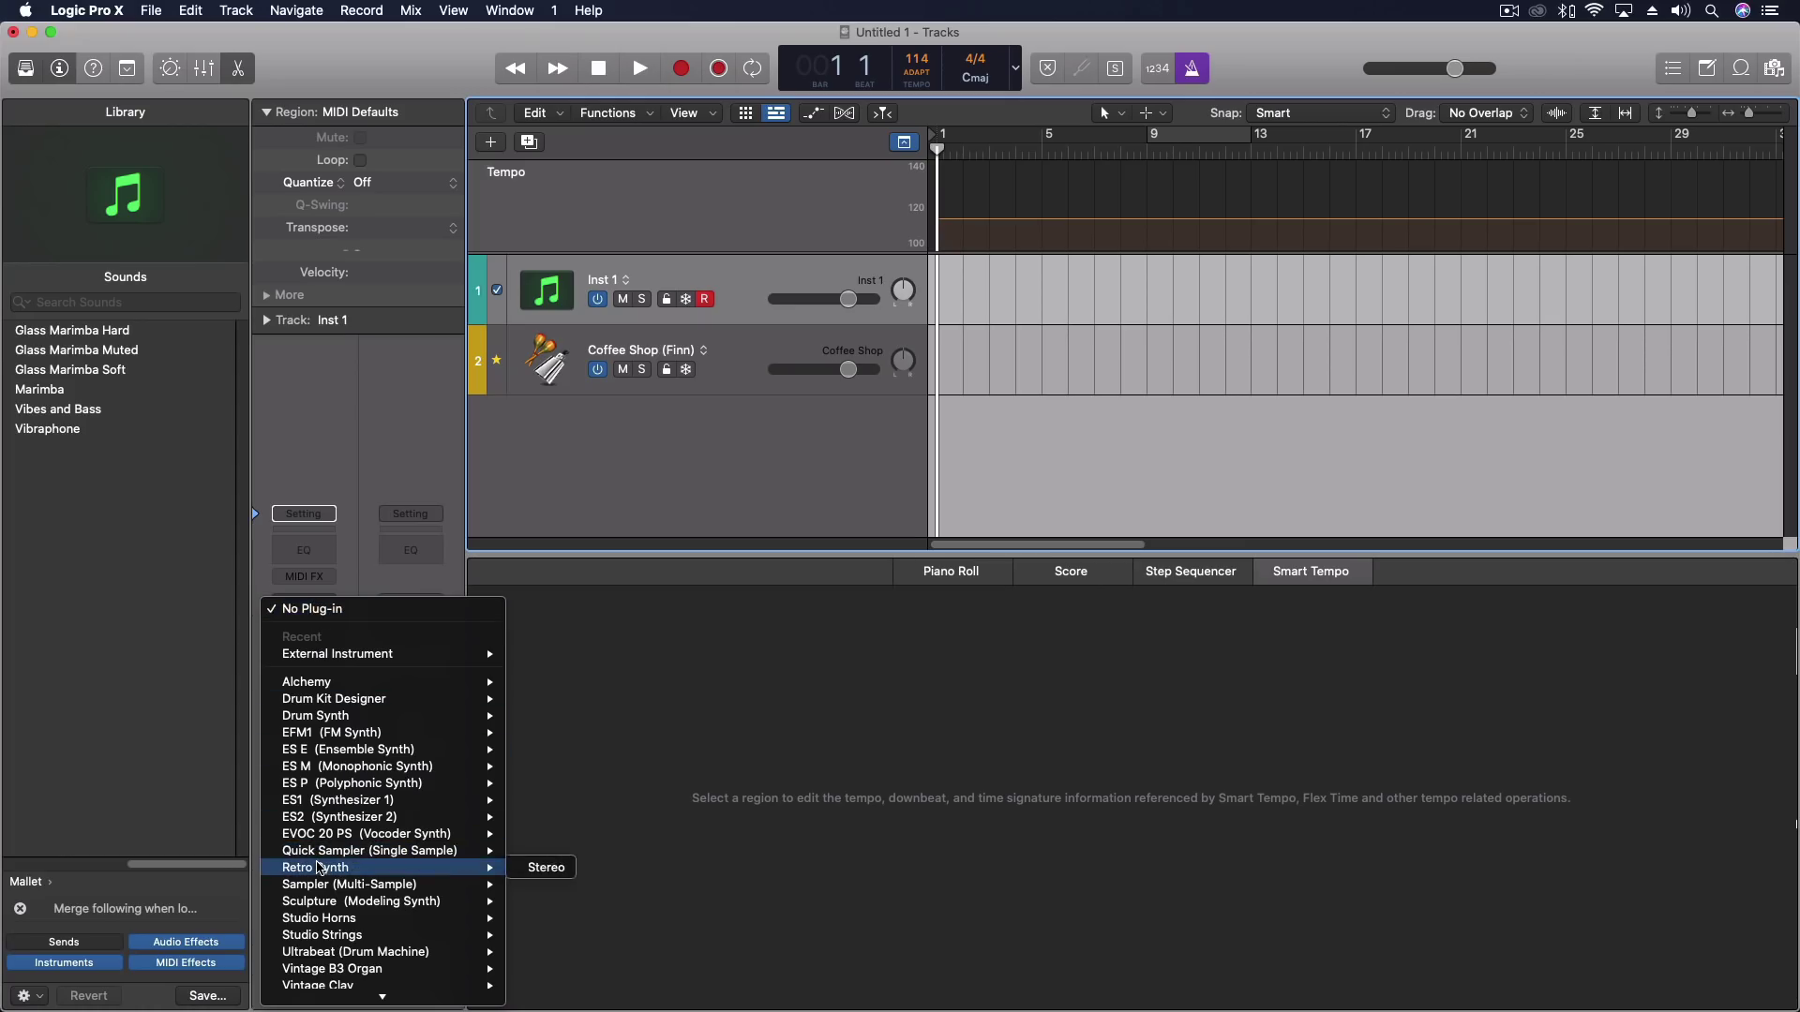
left_click(534, 874)
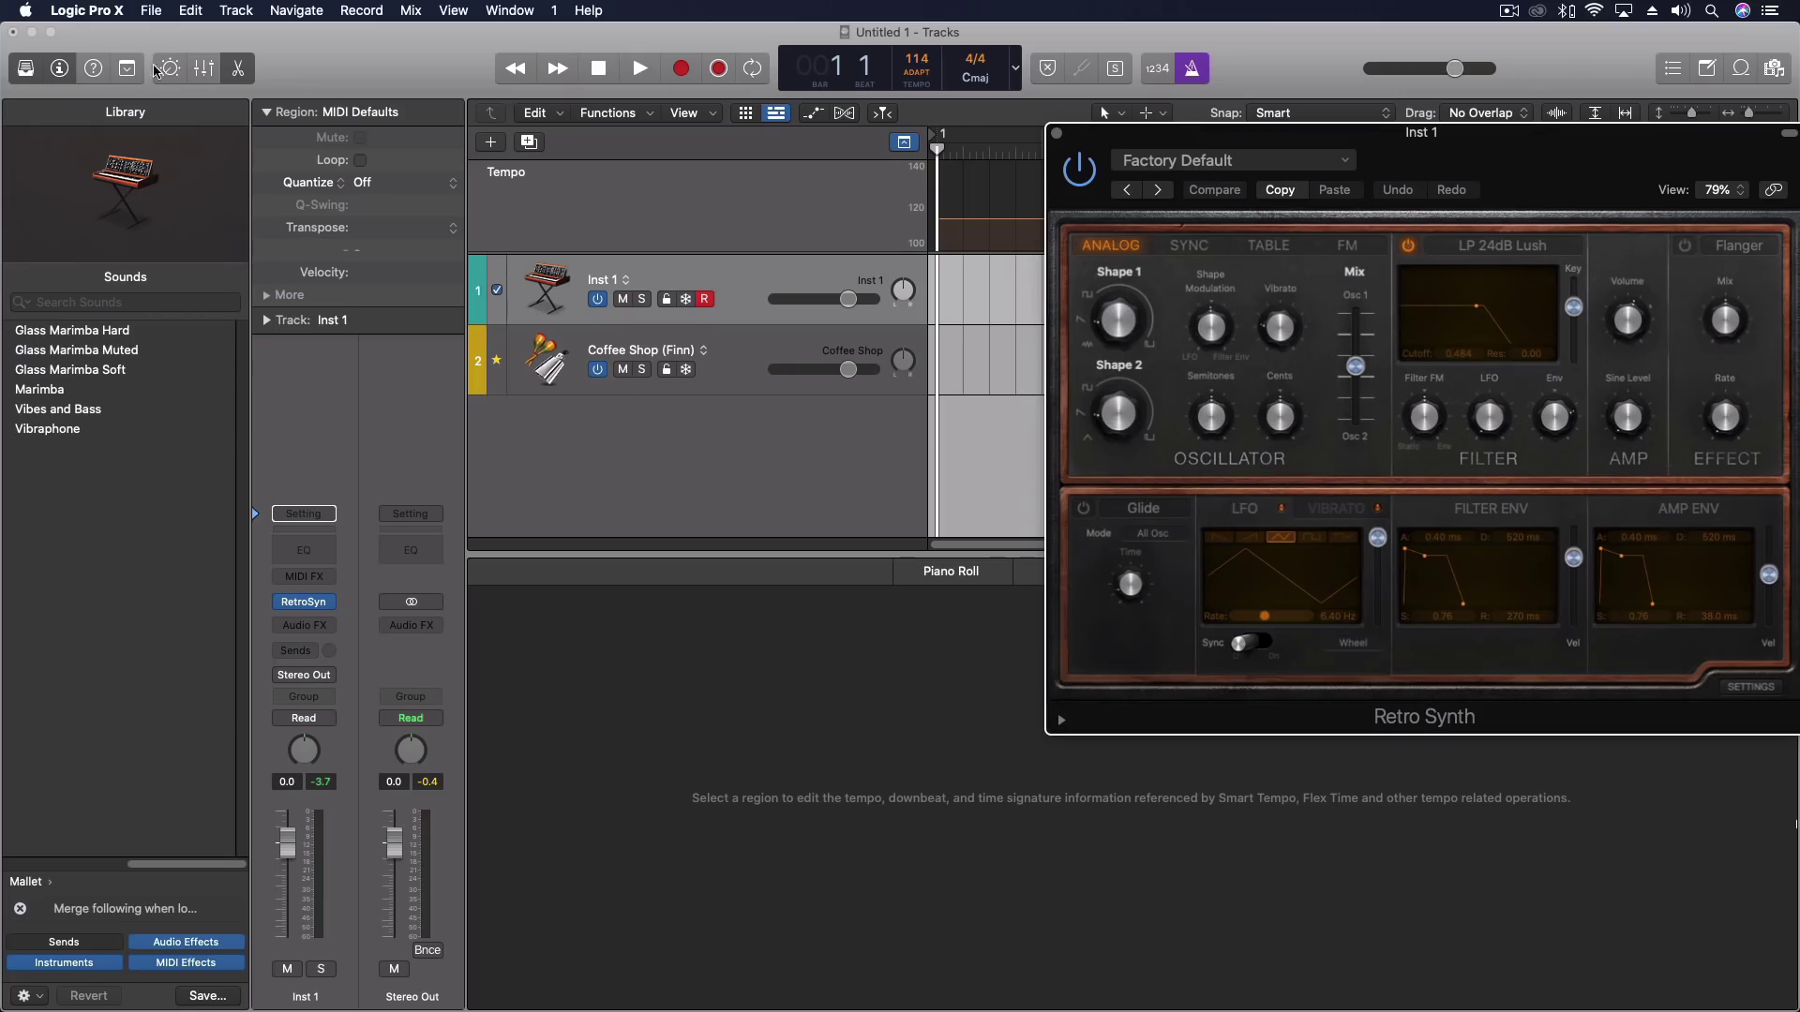
- Show Retro Synth's Smart Controls in a larger panel and record Inst 1 while setting Resonance to 55%
left_click(162, 69)
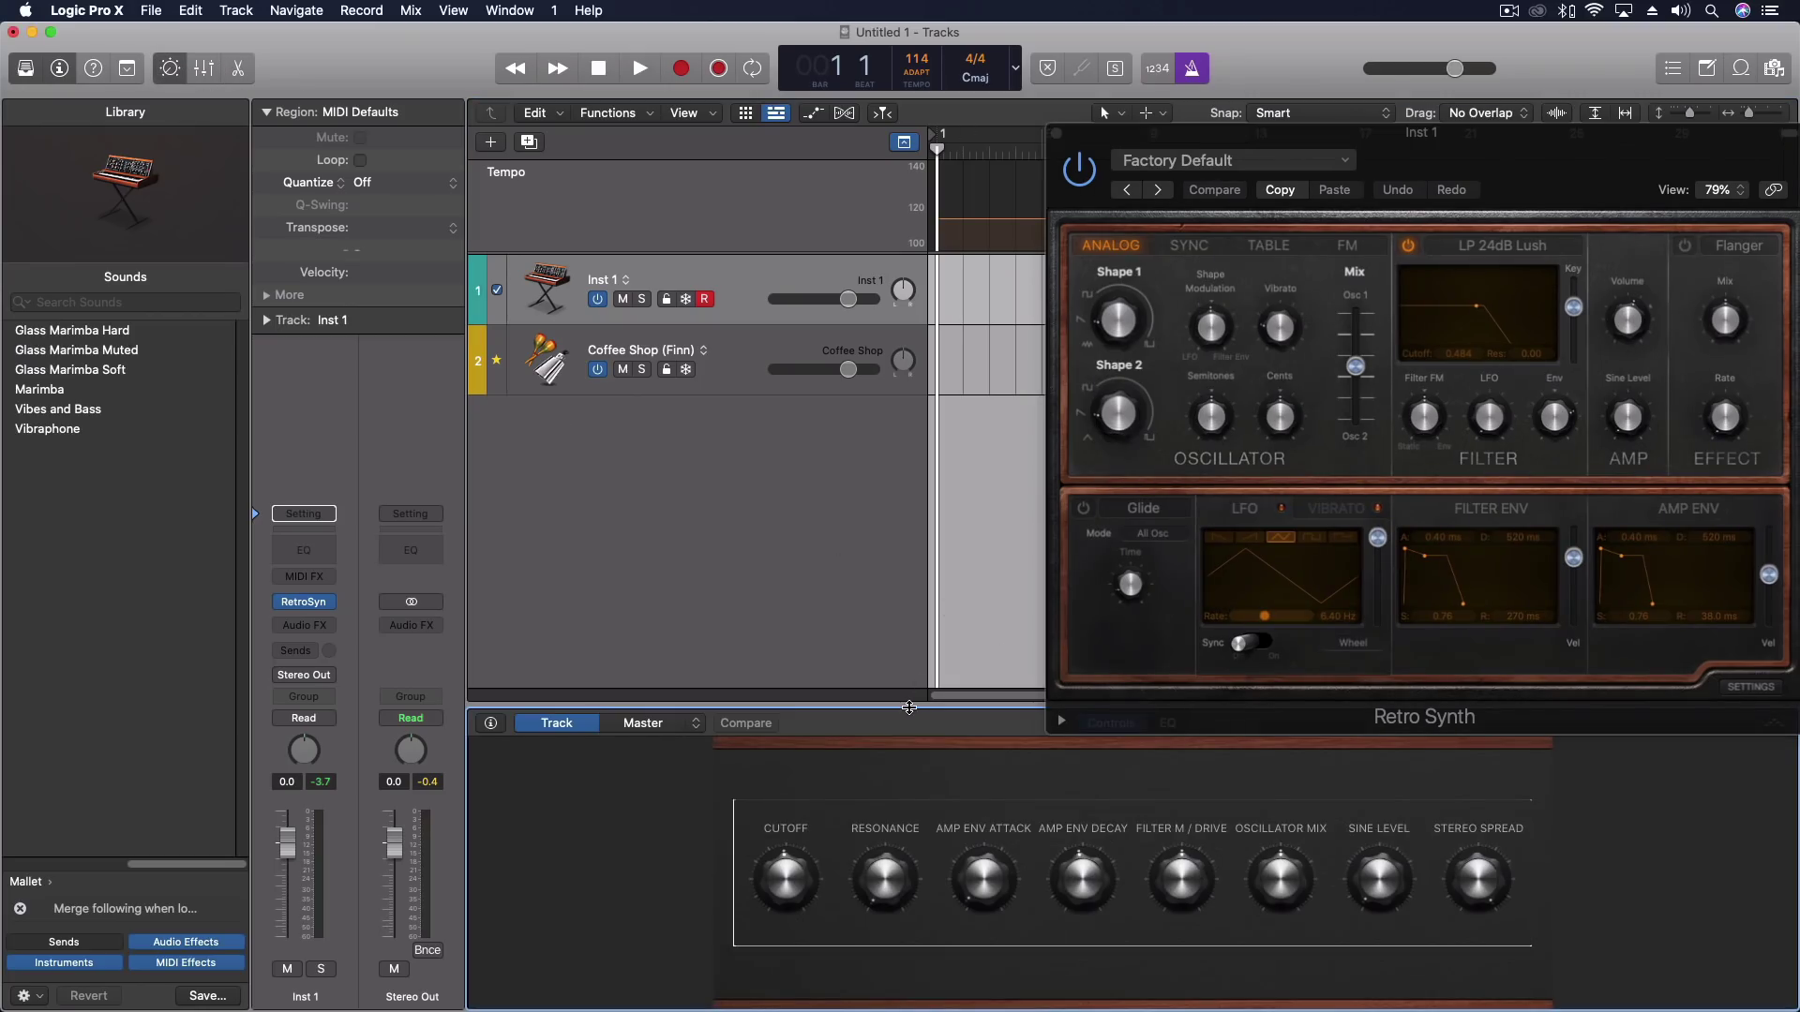
left_click_drag(908, 708, 908, 667)
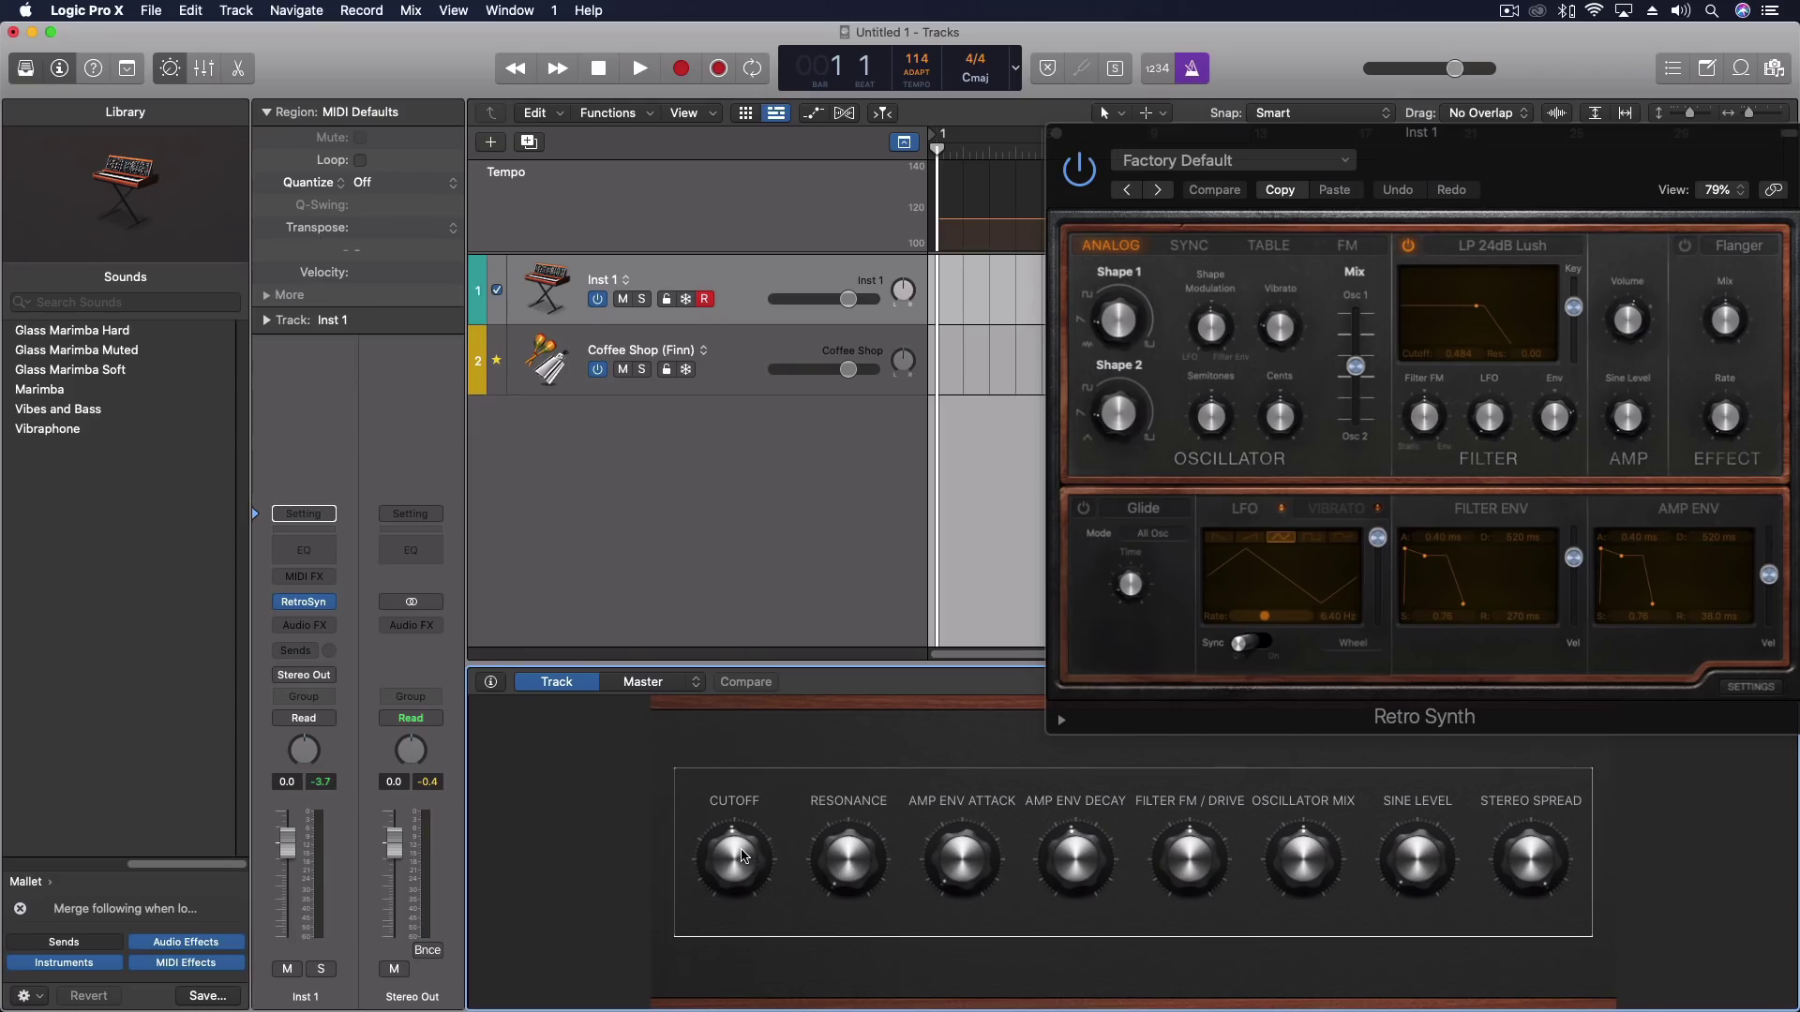
mouse_move(478, 1009)
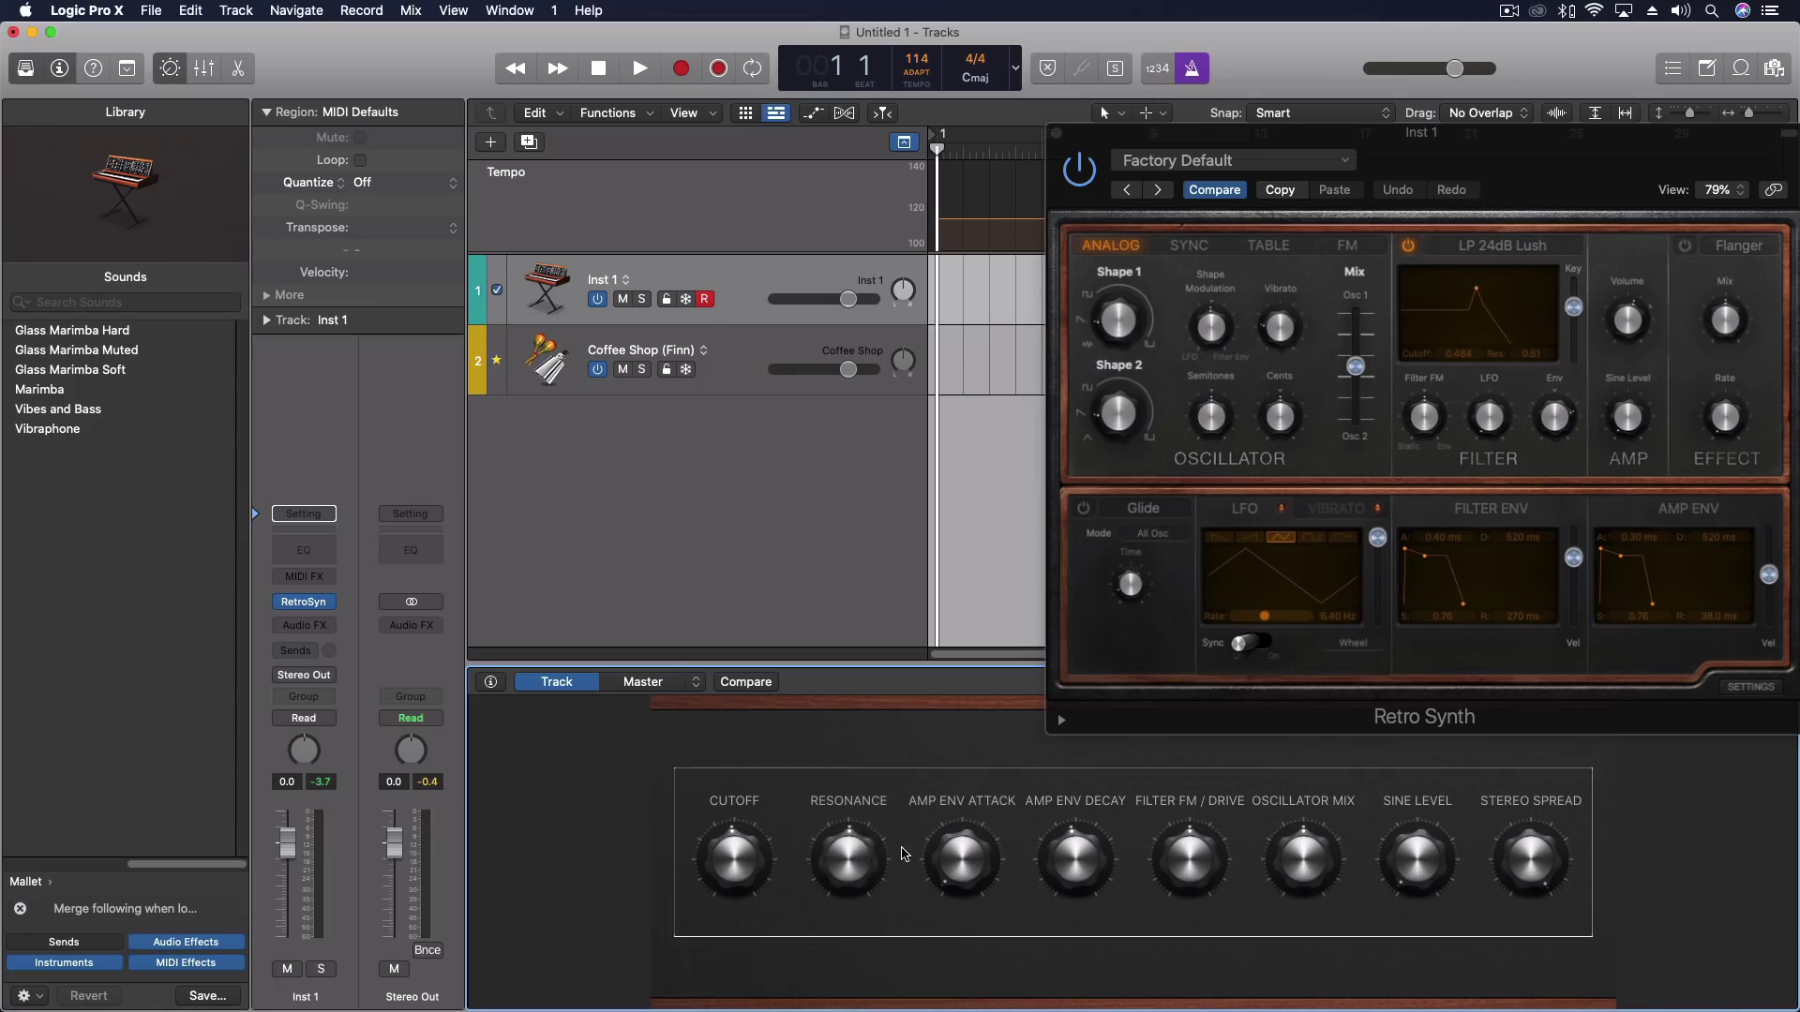
mouse_move(284, 1008)
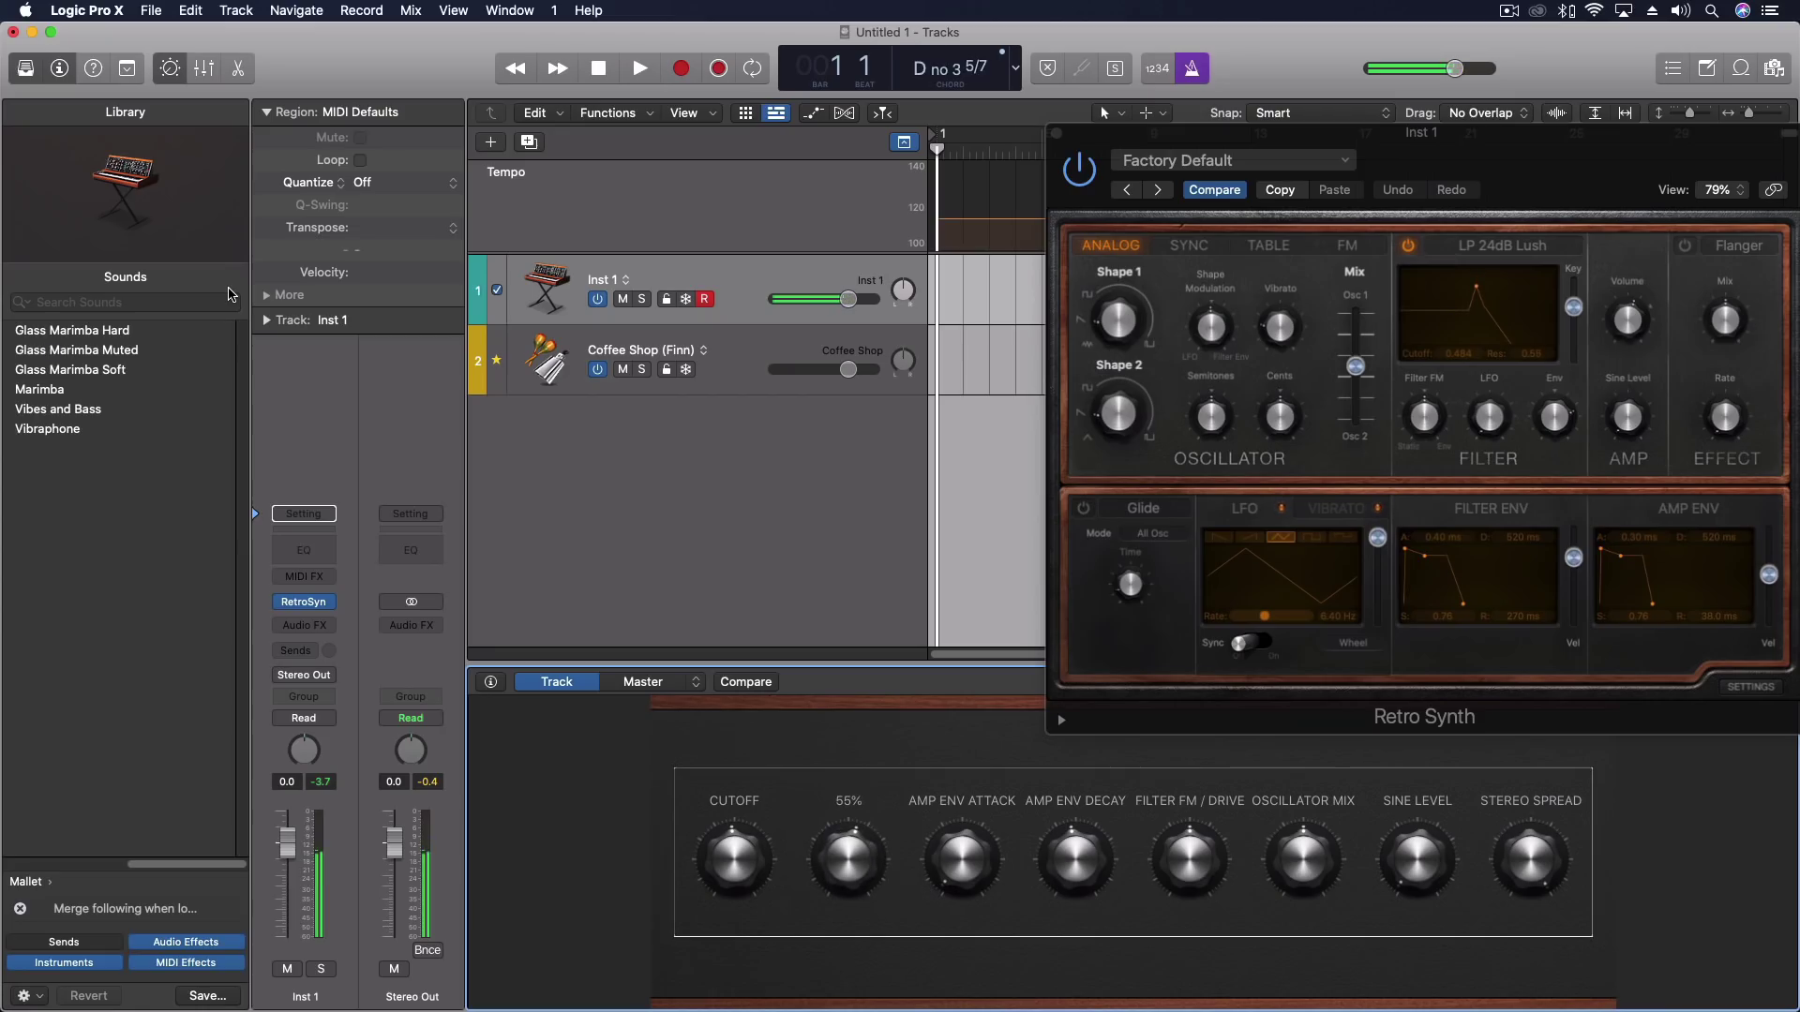
- Stop recording, play back the Inst 1 region, then delete it so track 1 is empty
left_click(718, 67)
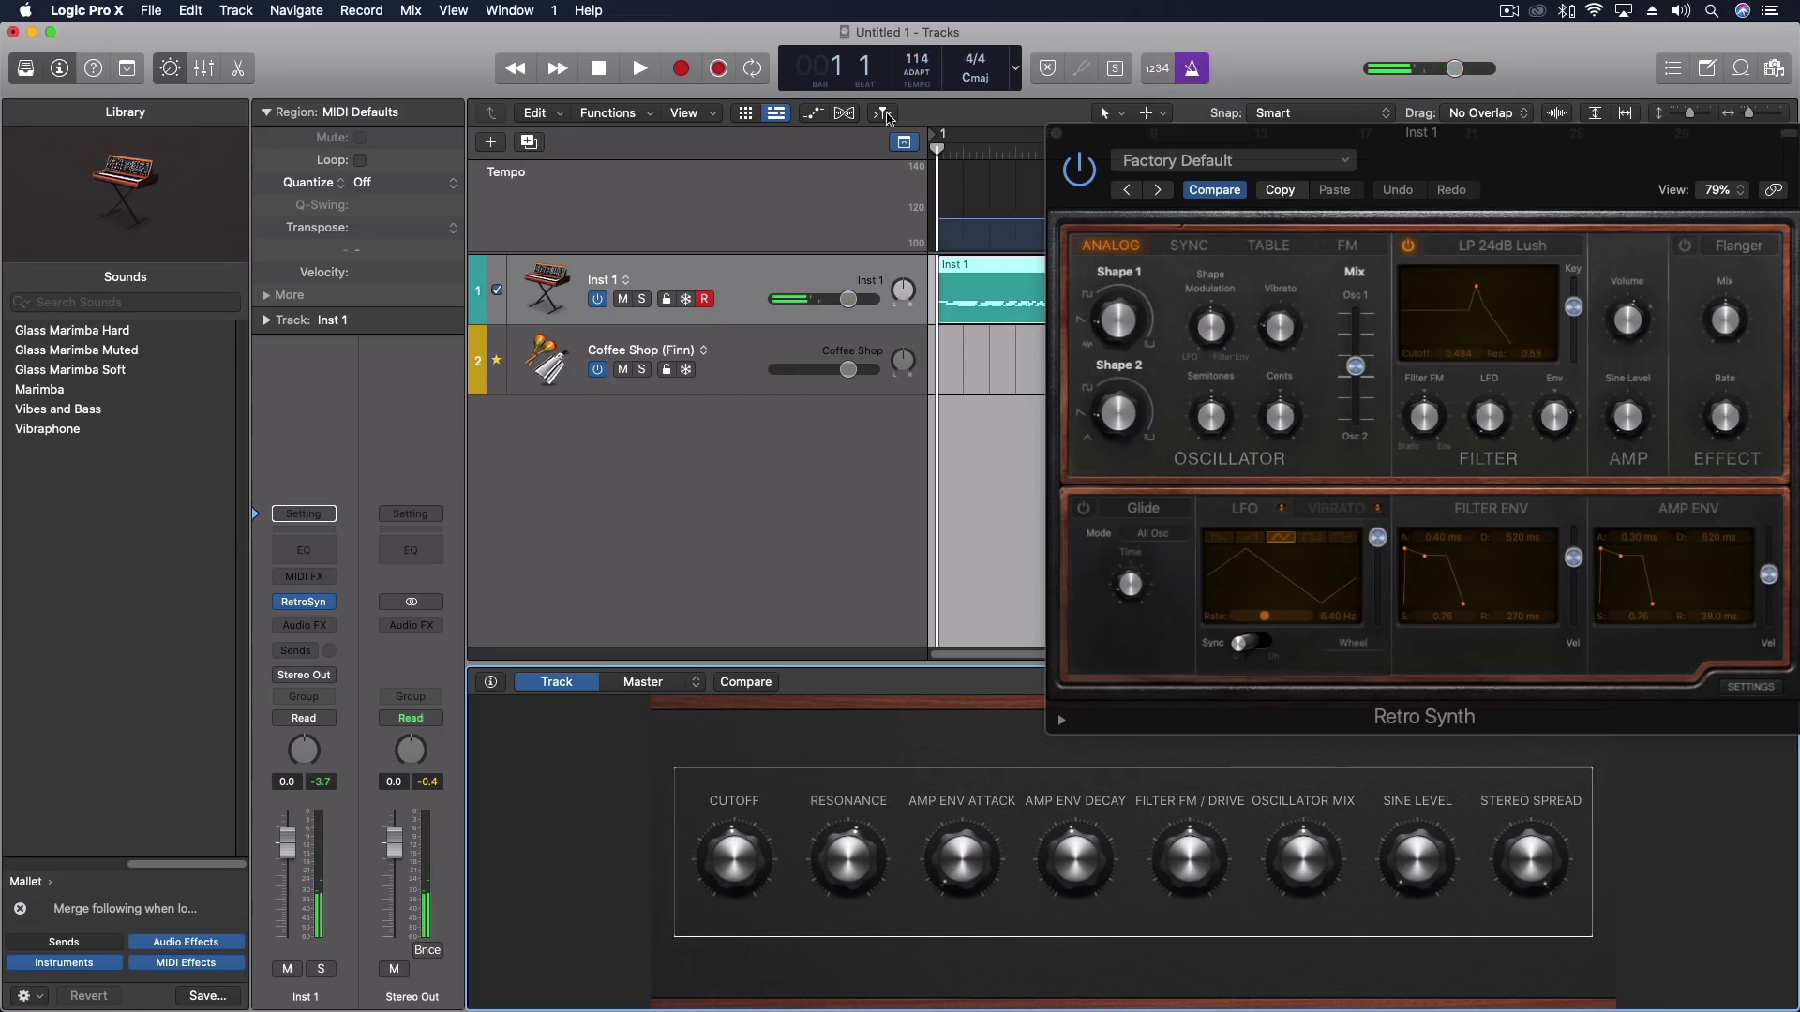
left_click_drag(1421, 132, 1570, 447)
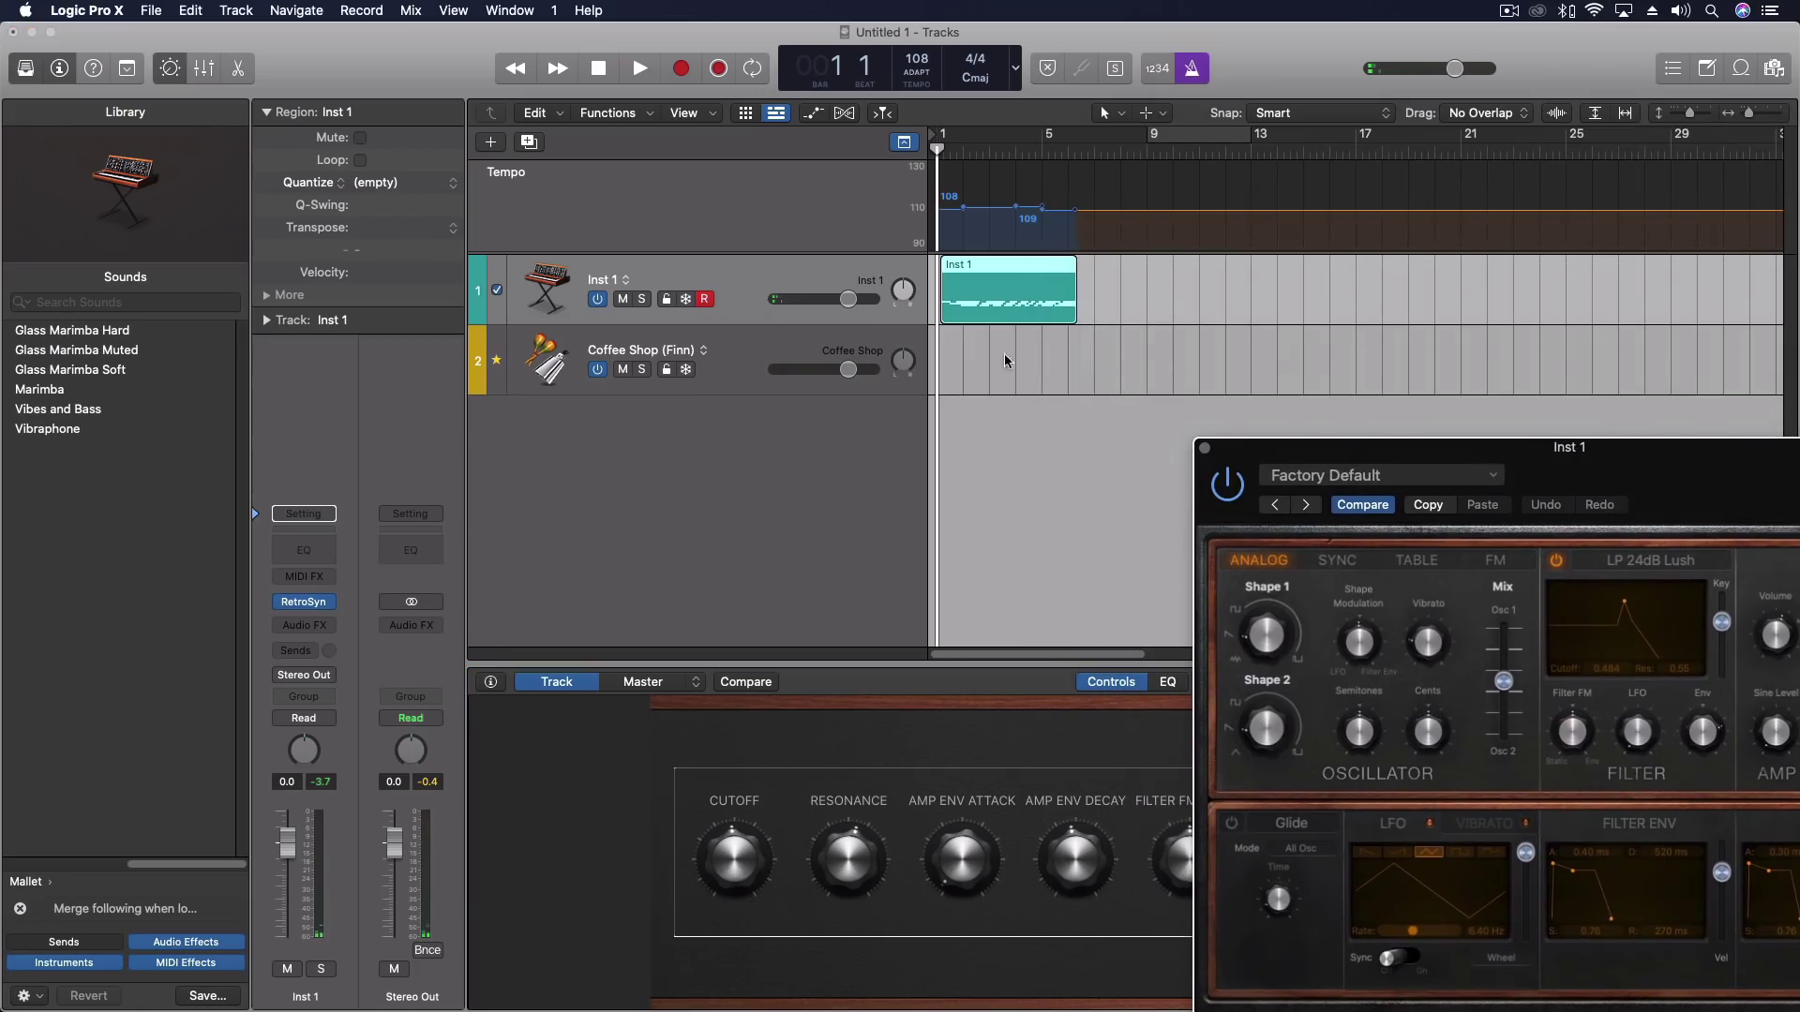
key("space")
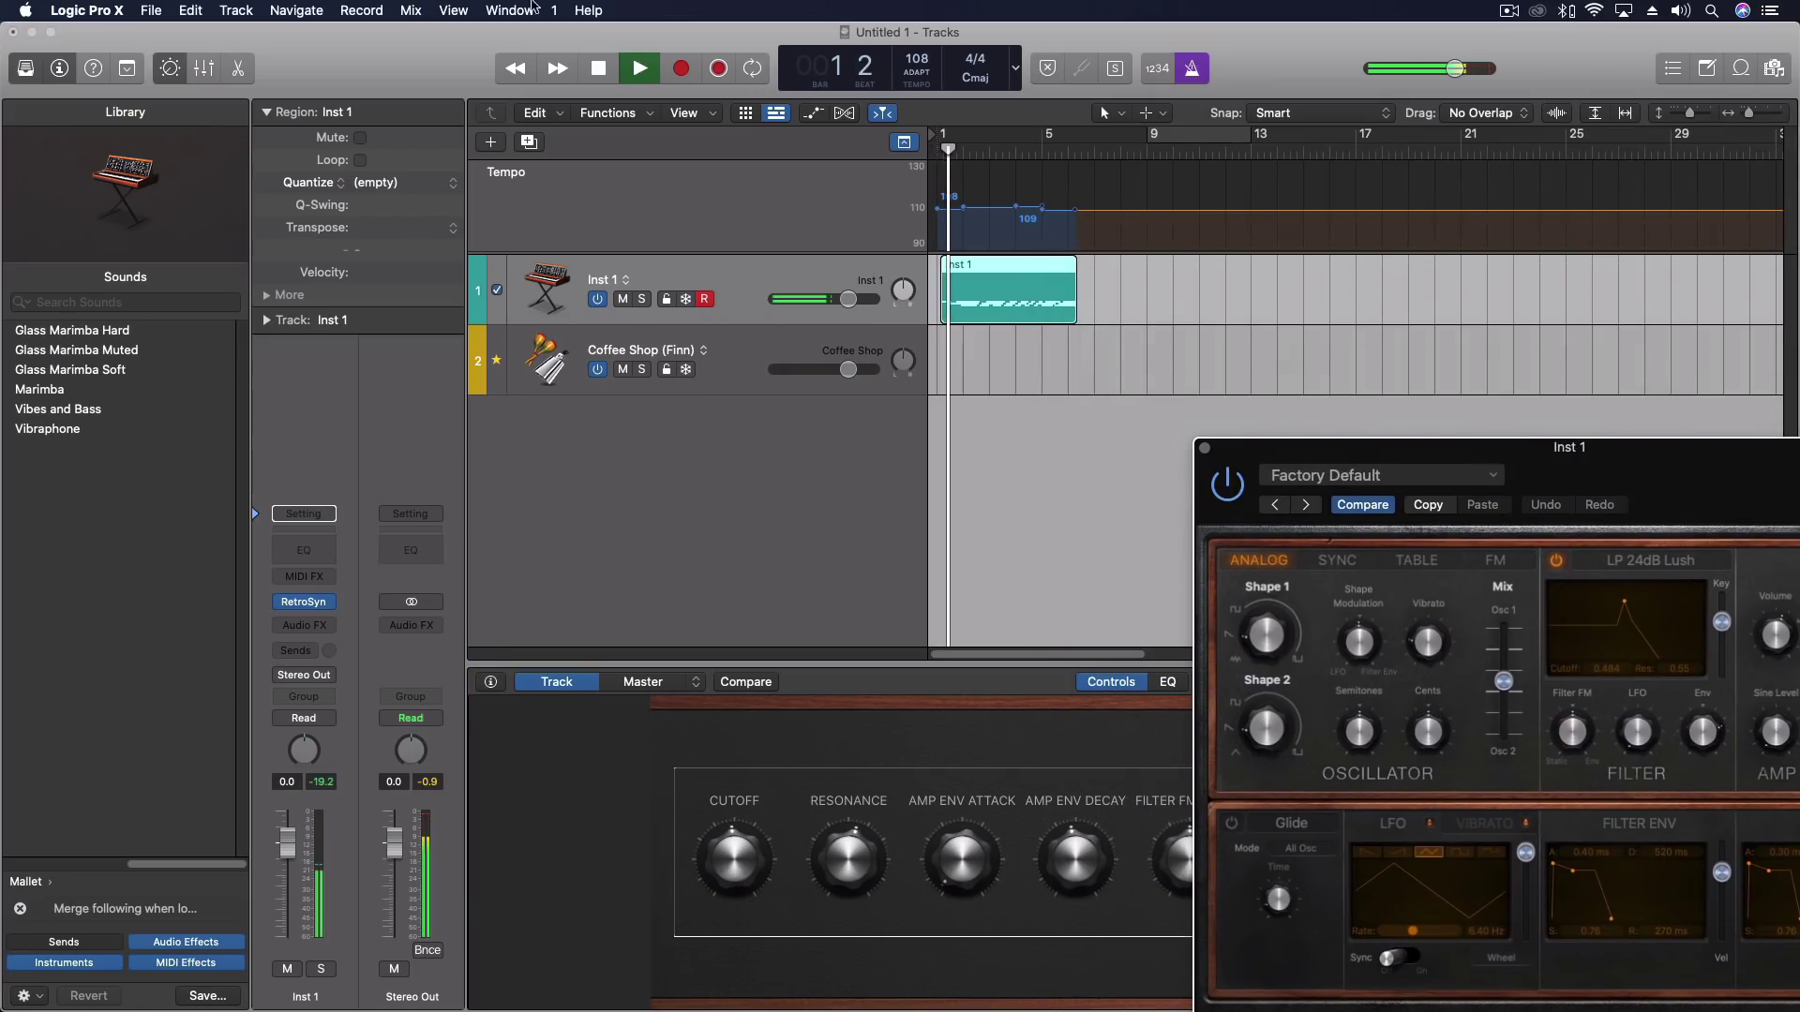
key("k")
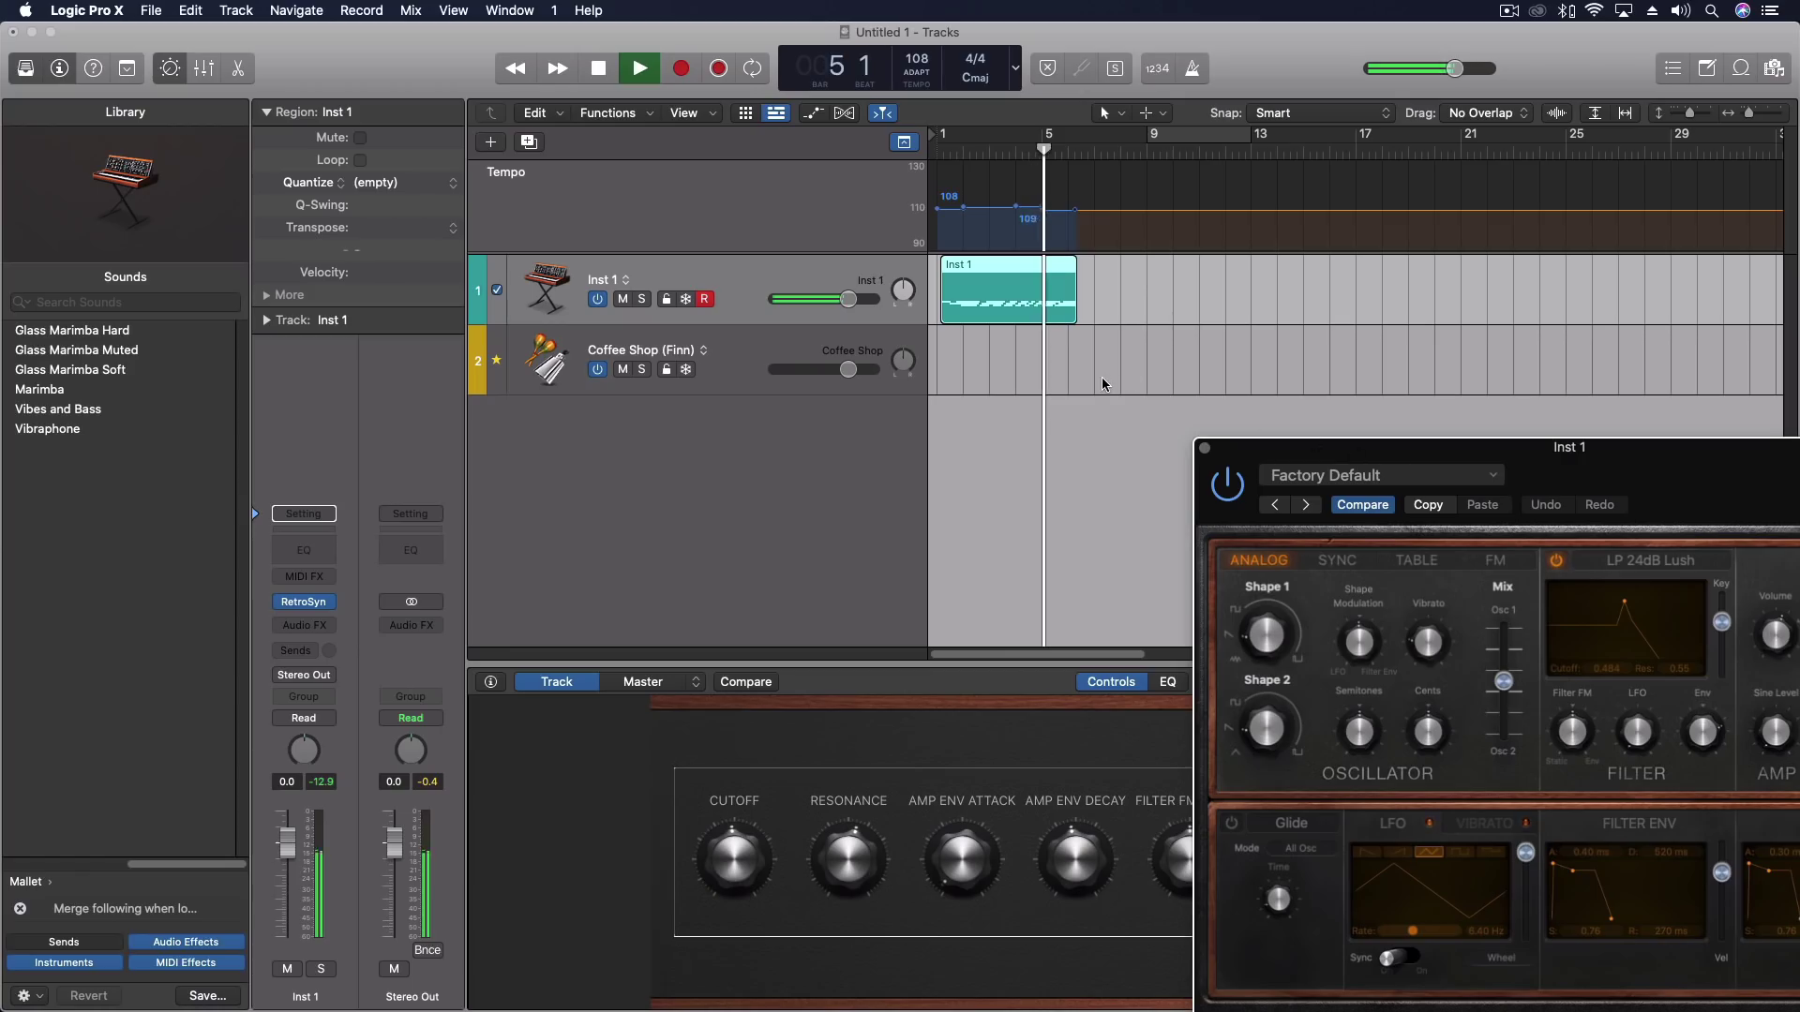
key("space")
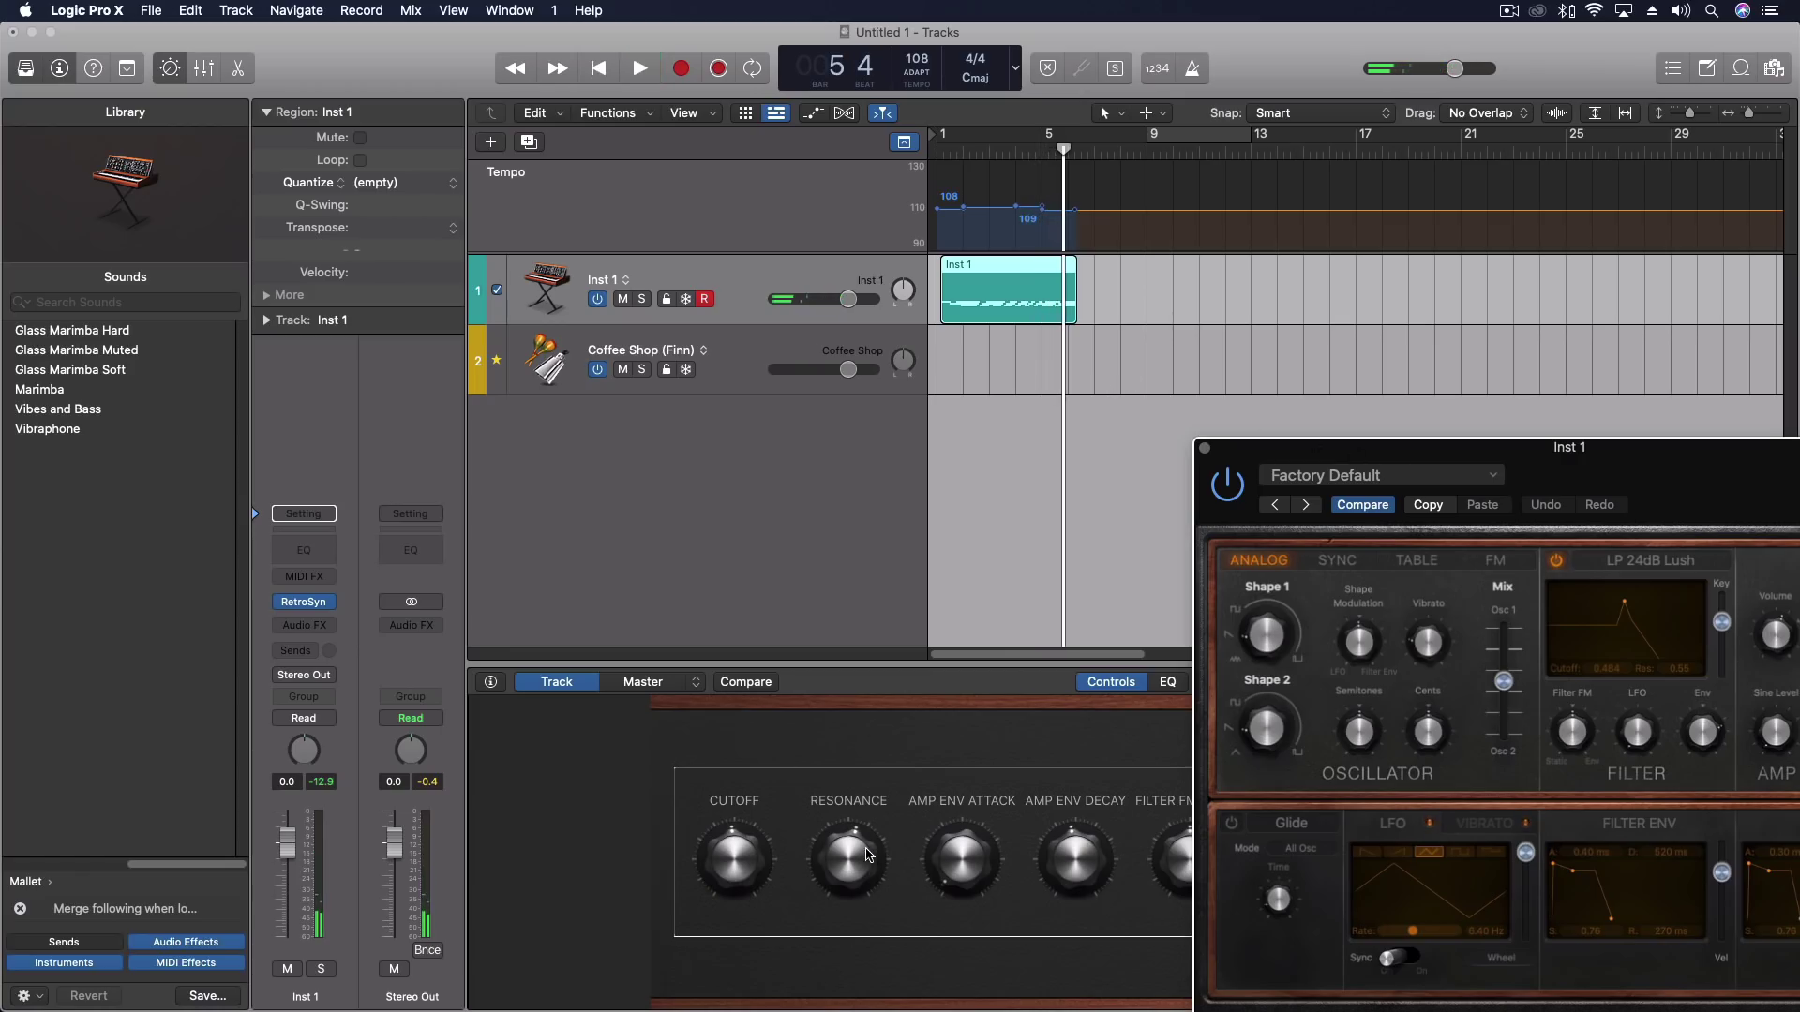
left_click(1013, 204)
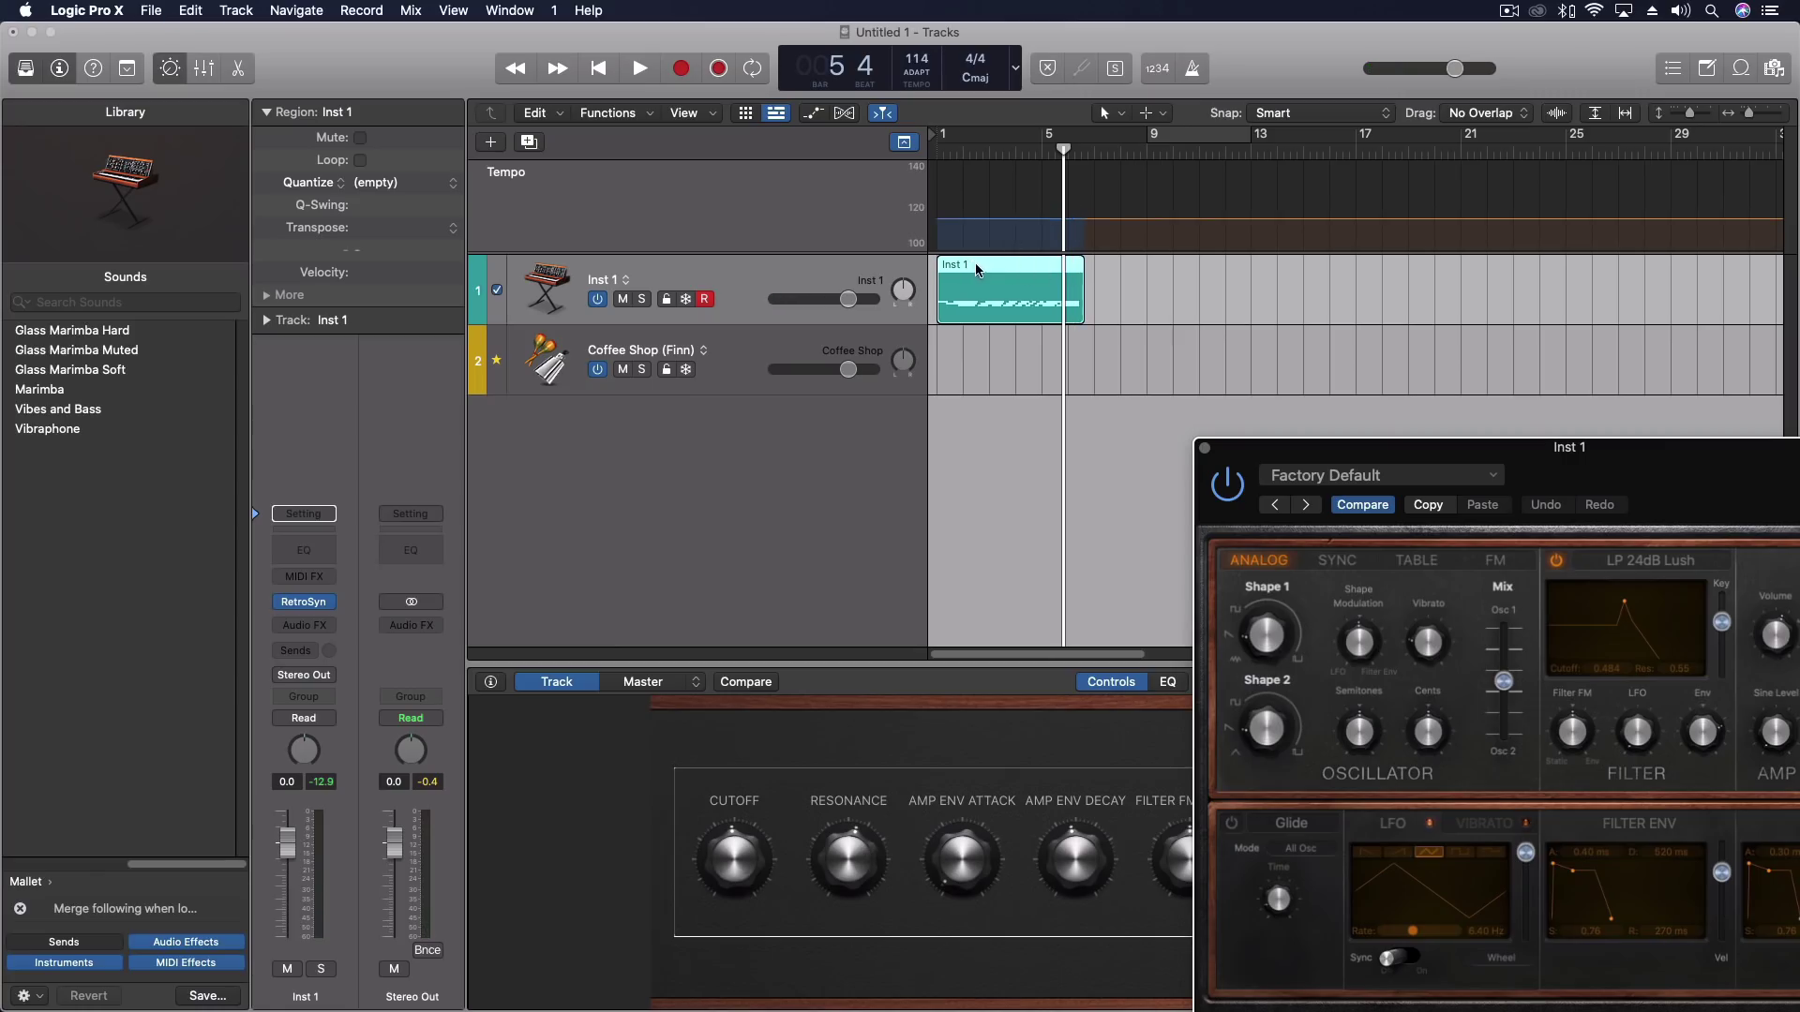
key("Delete")
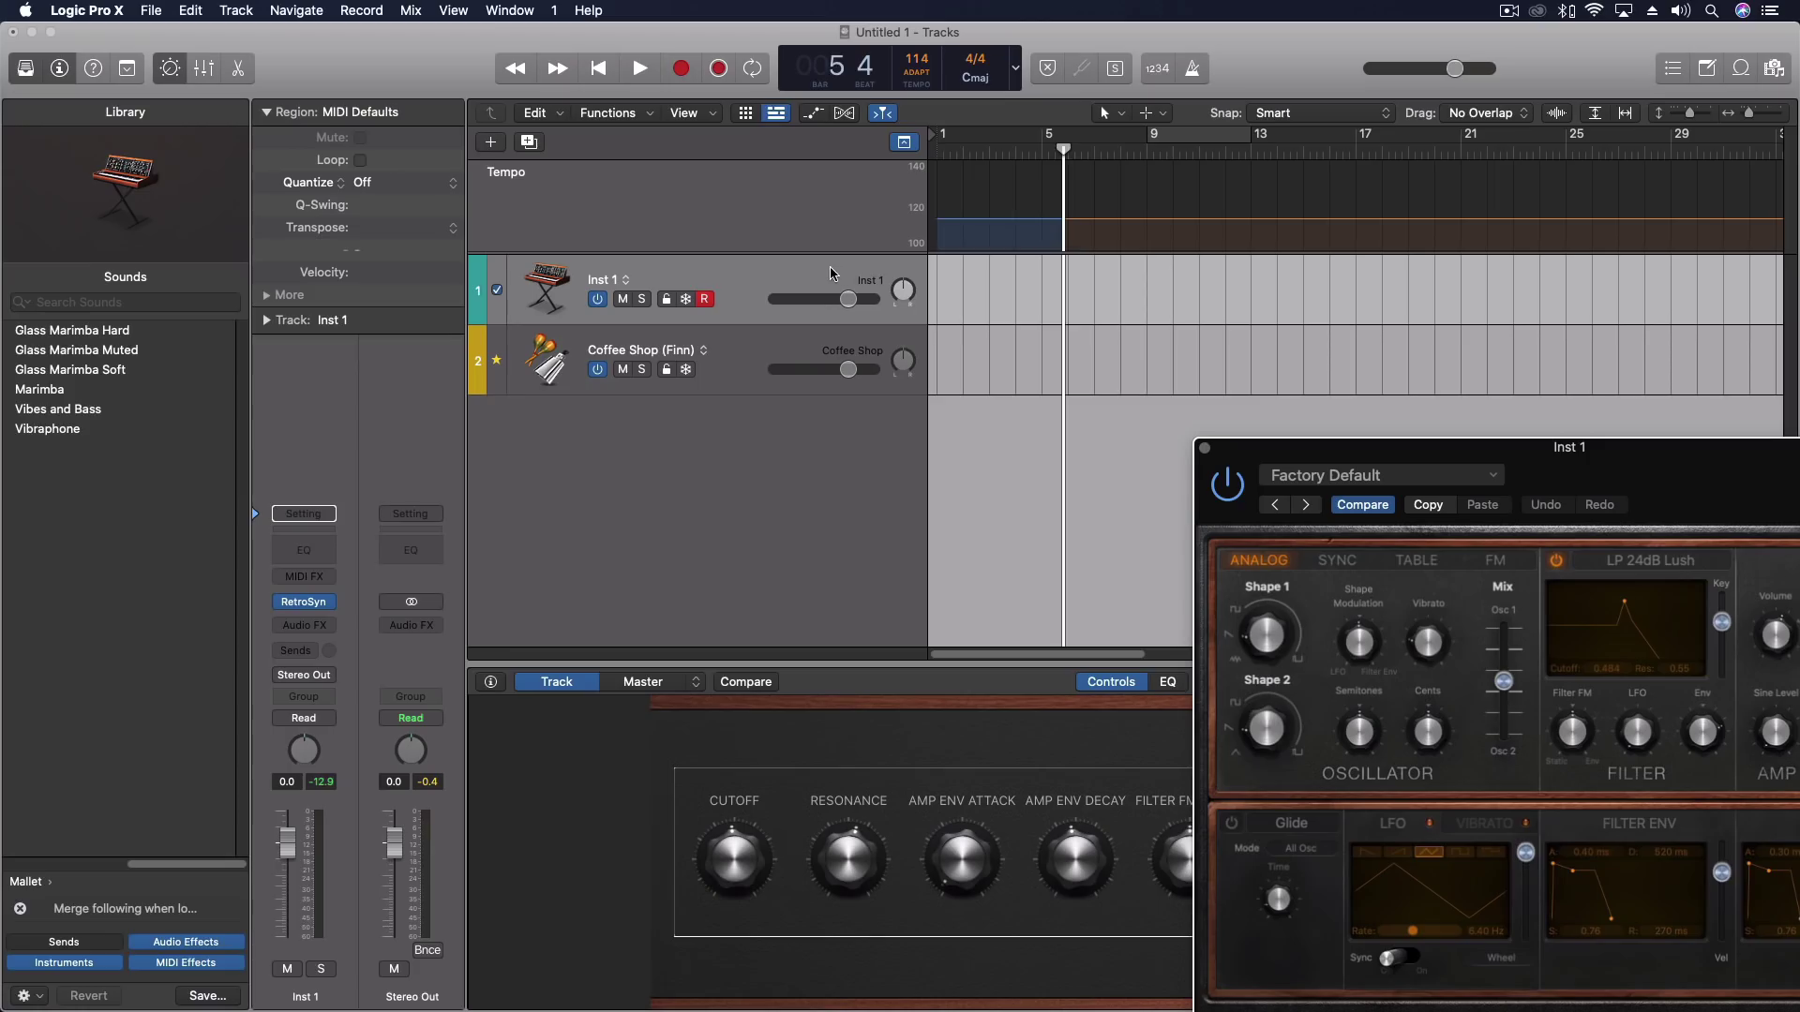
- Return the playhead to the project start and show the Mixer with X
key("Return")
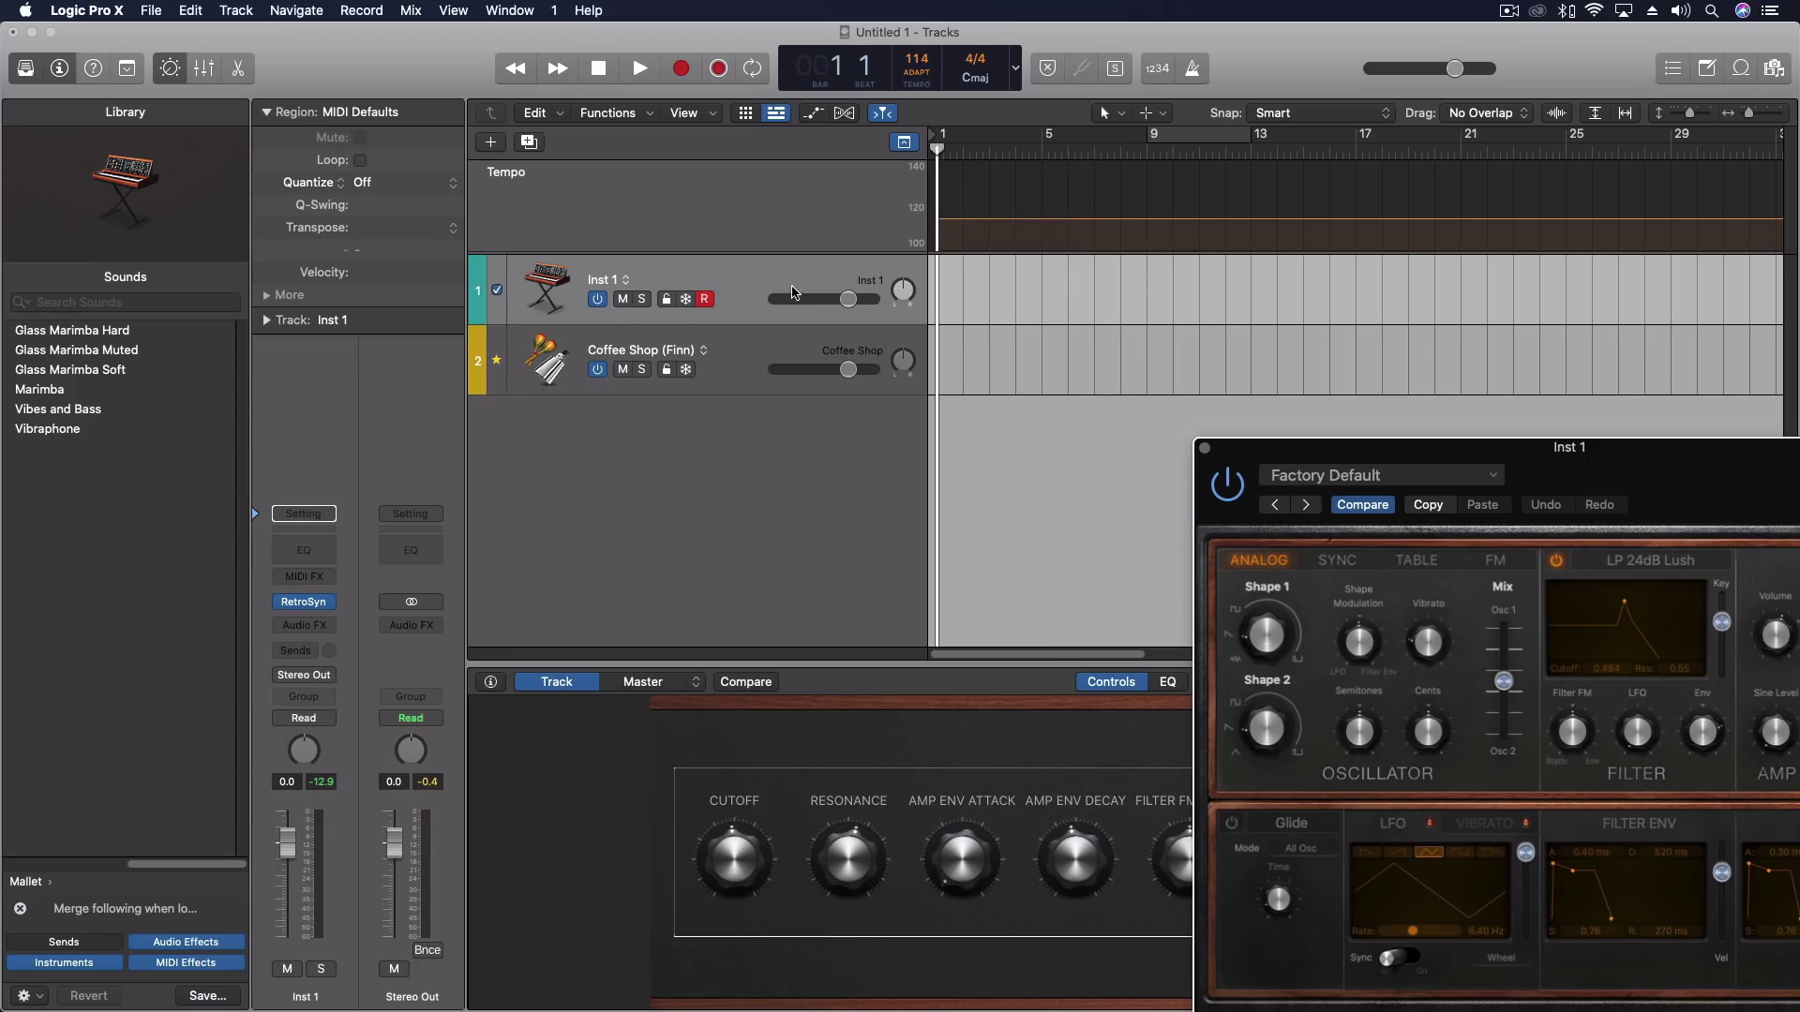
left_click(312, 724)
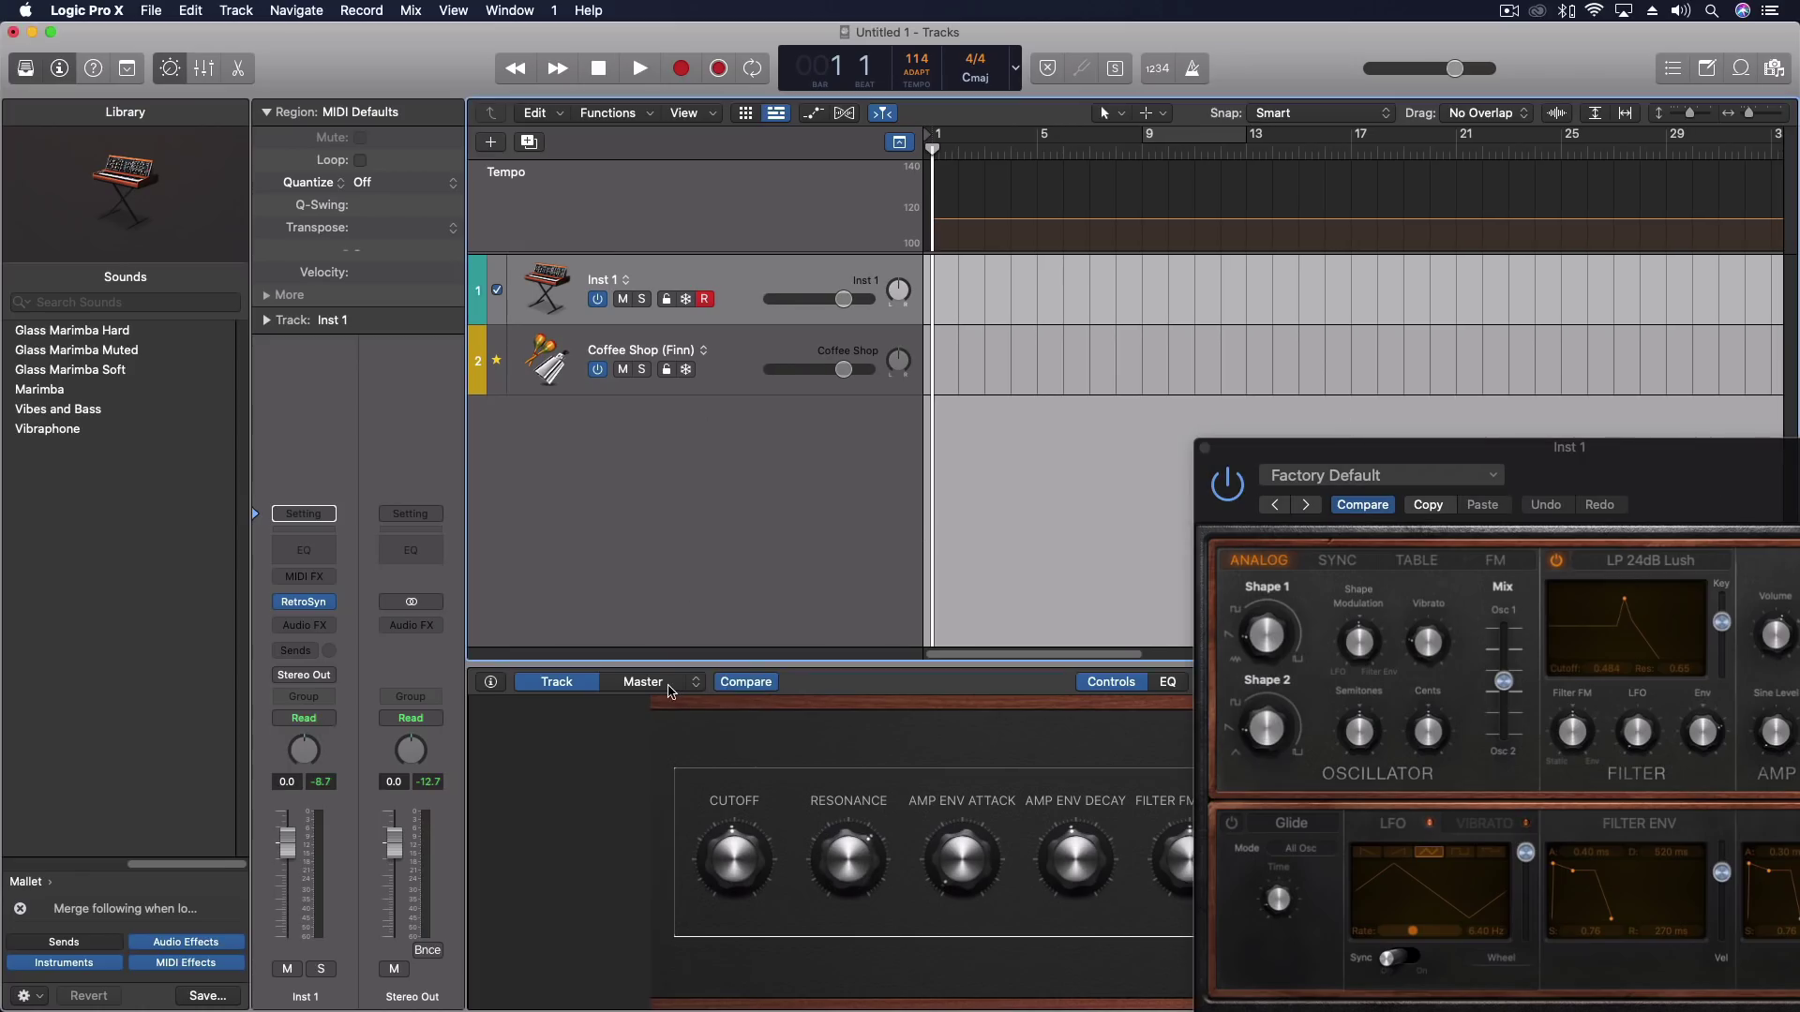
key("x")
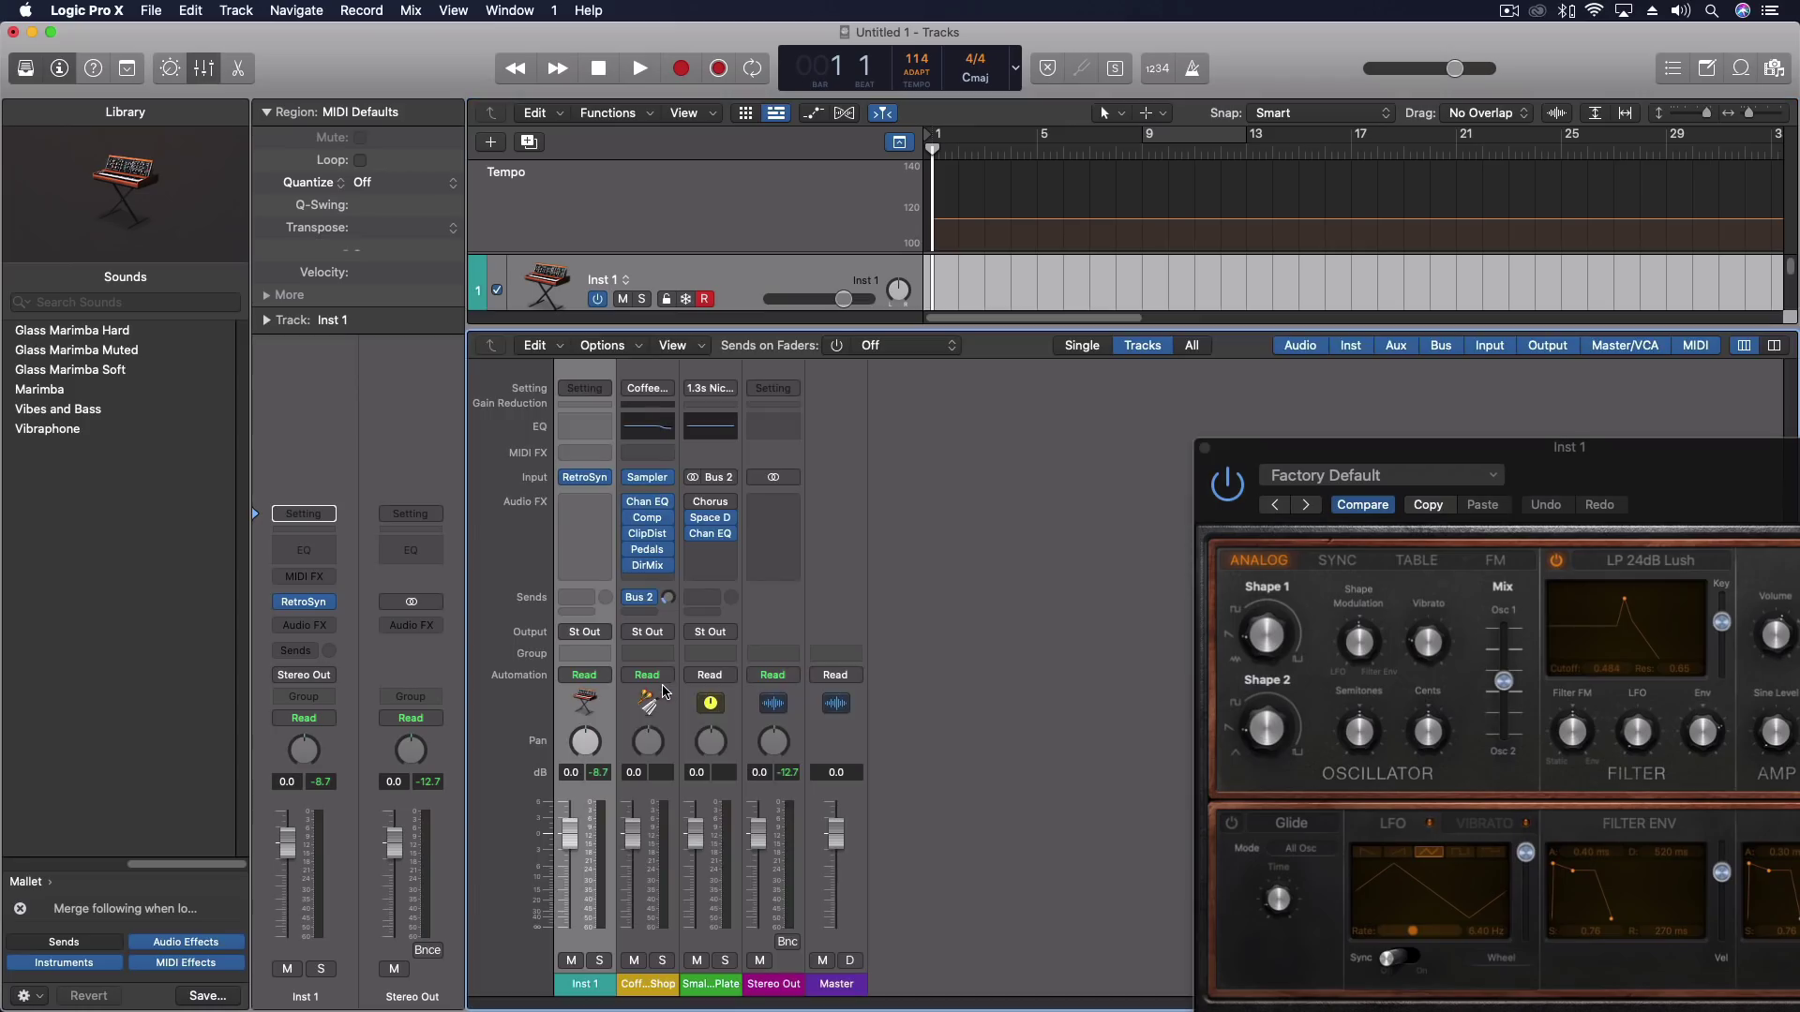
- Toggle Record Automation with MIDI Regions in Inst 1's automation mode popup
left_click(602, 676)
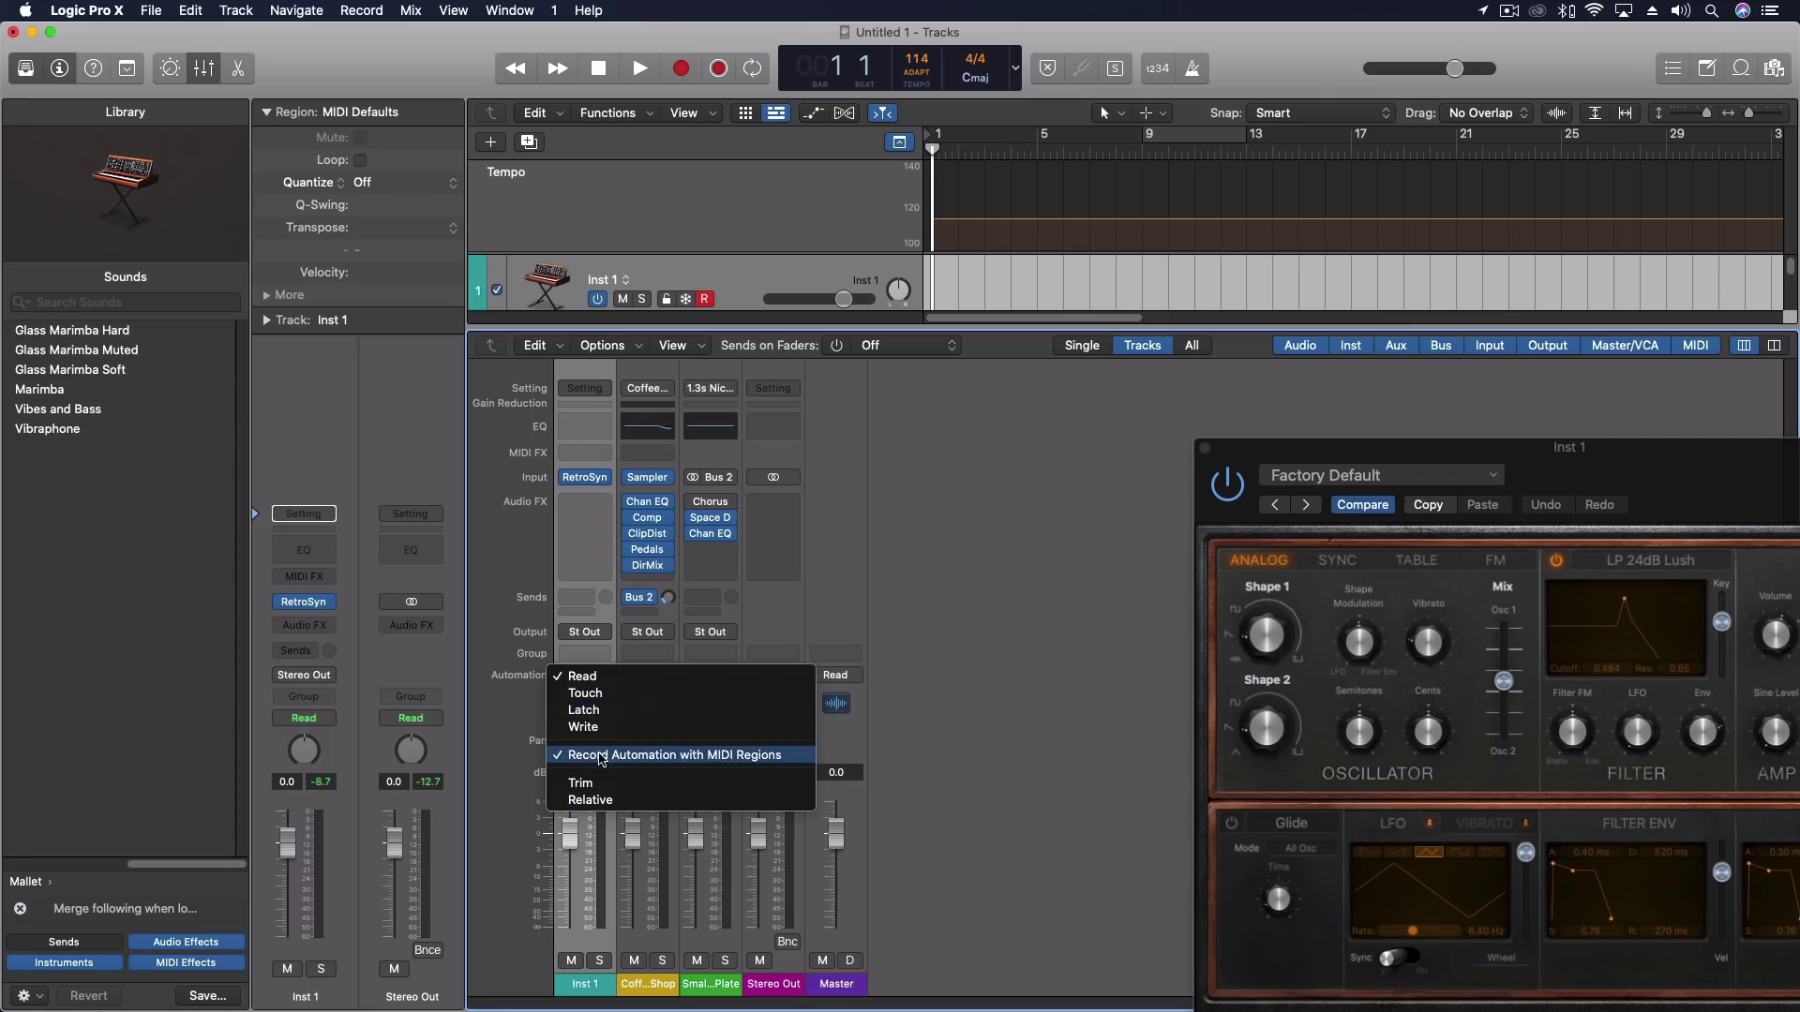
left_click(602, 755)
left_click(606, 676)
left_click(739, 767)
left_click(606, 676)
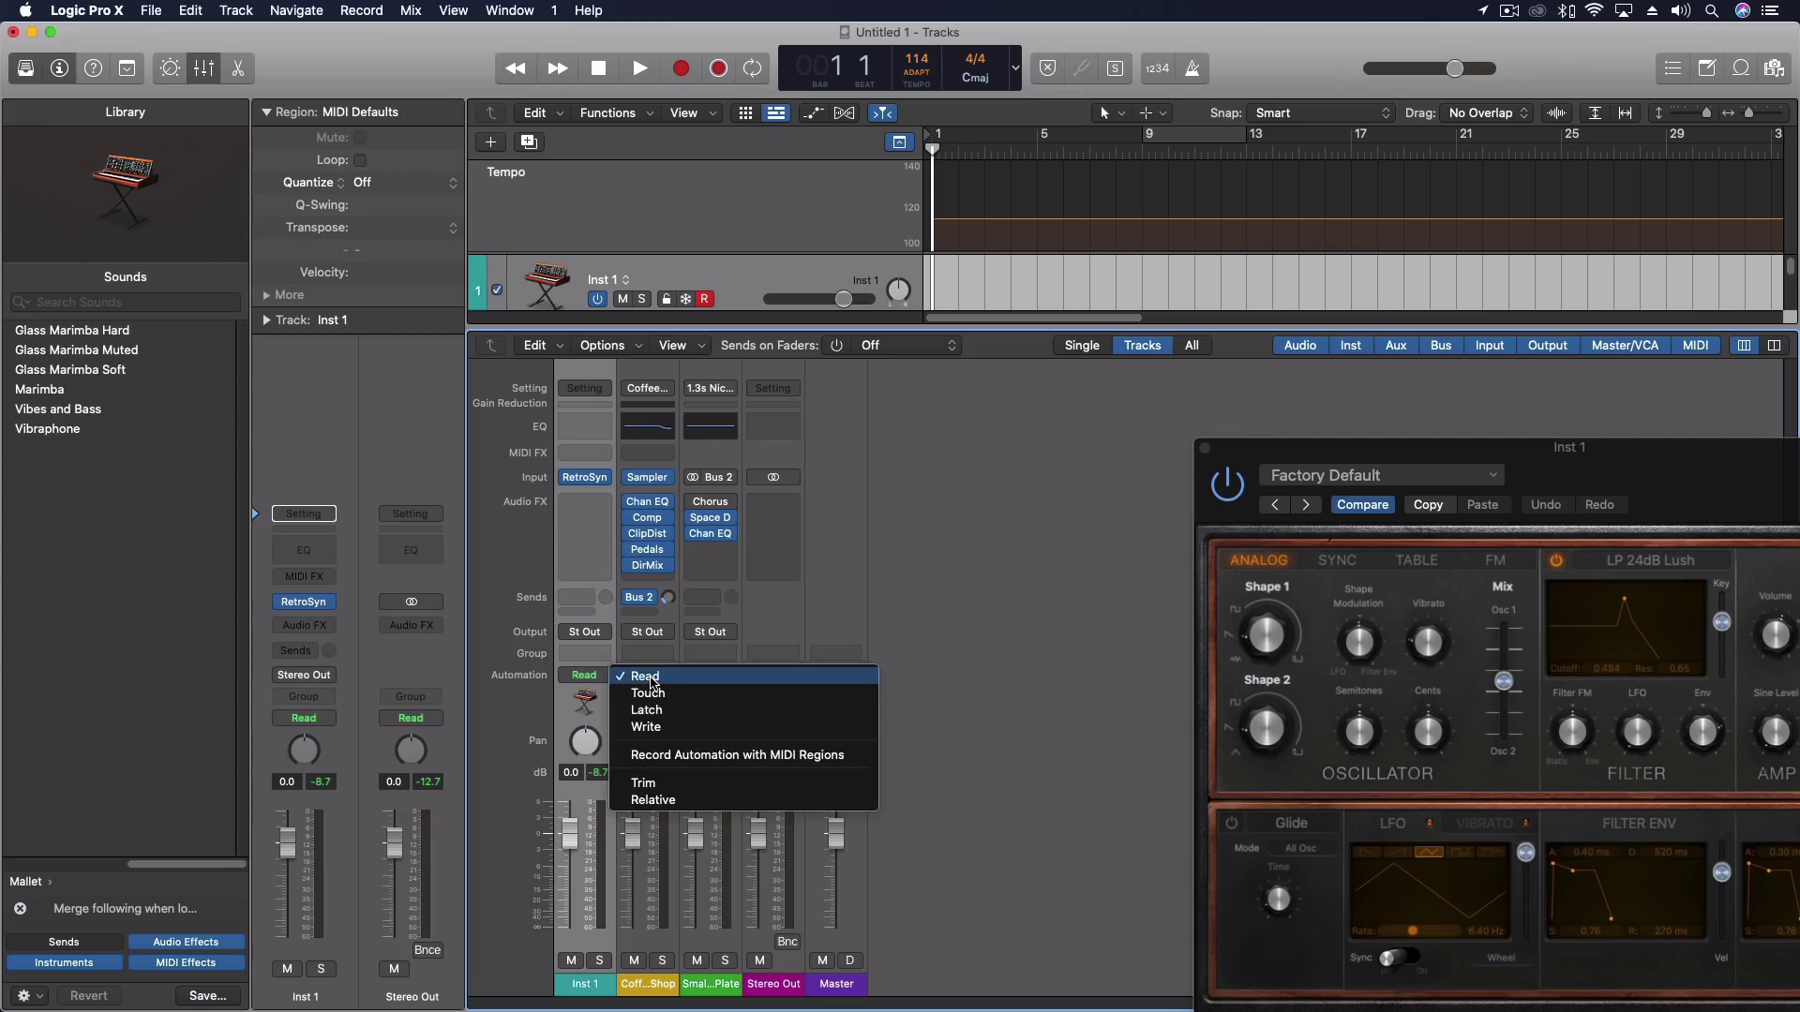
left_click(694, 756)
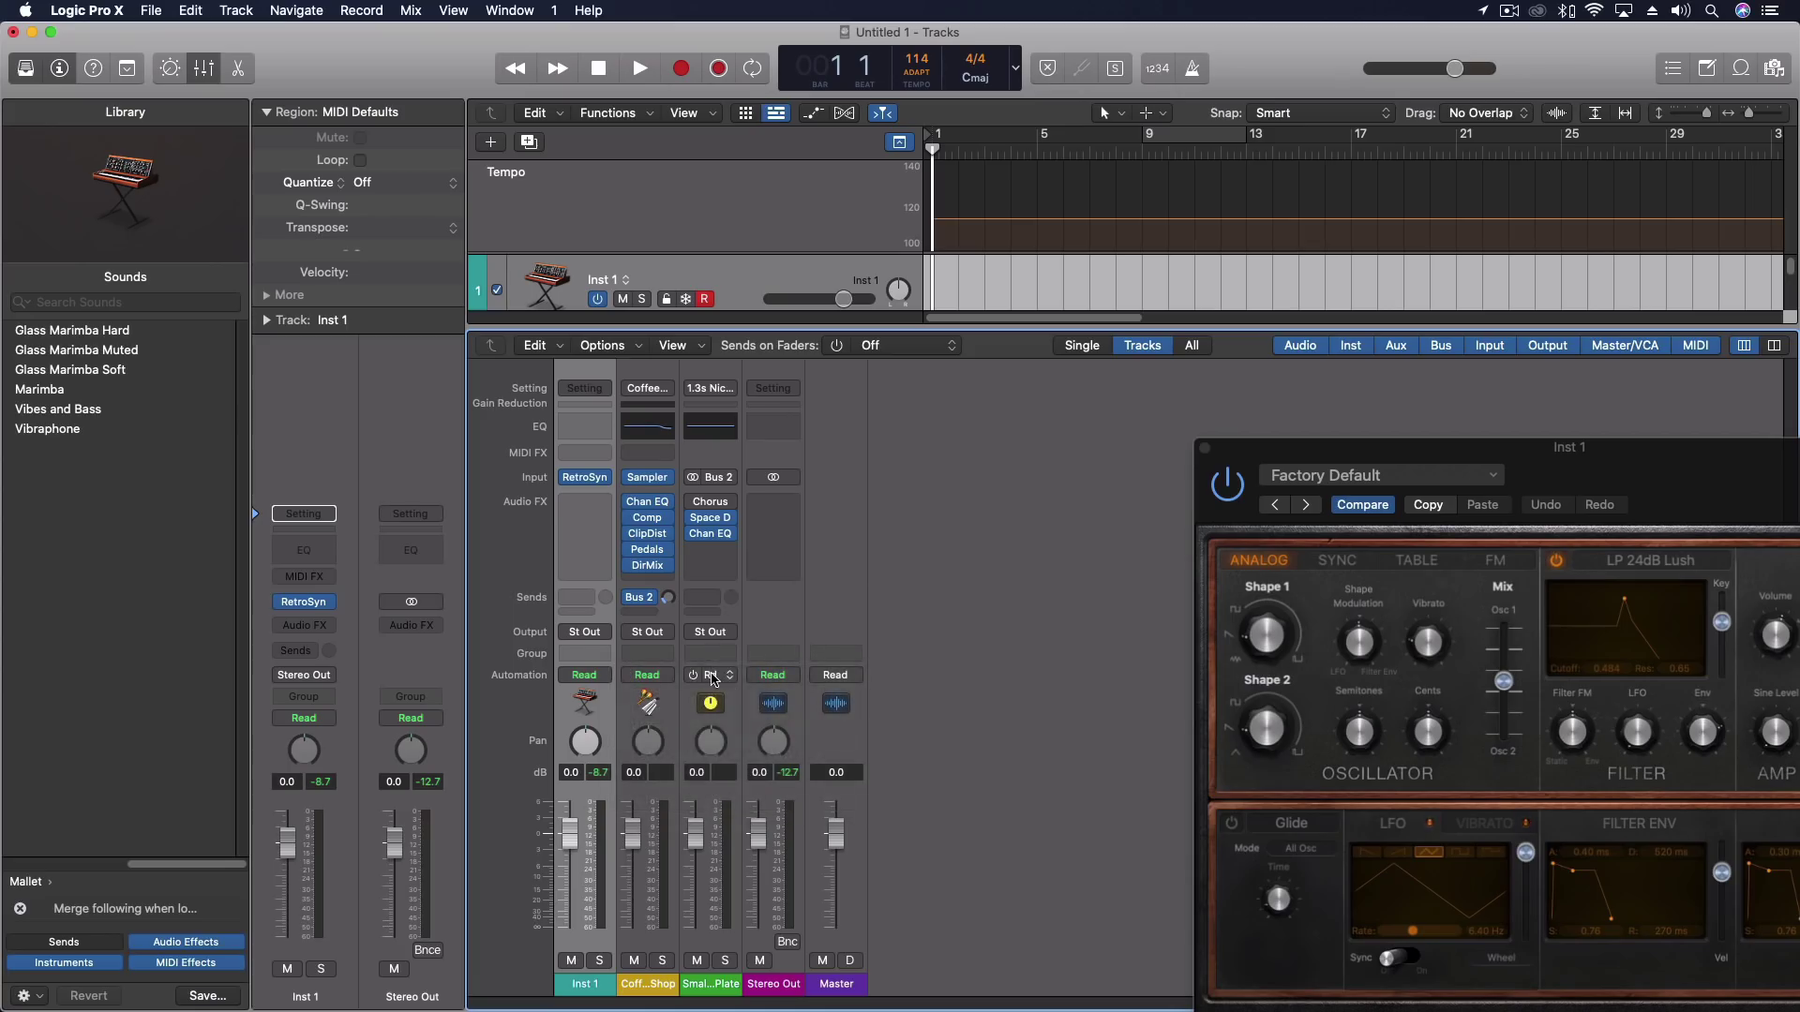
left_click(713, 679)
left_click(741, 768)
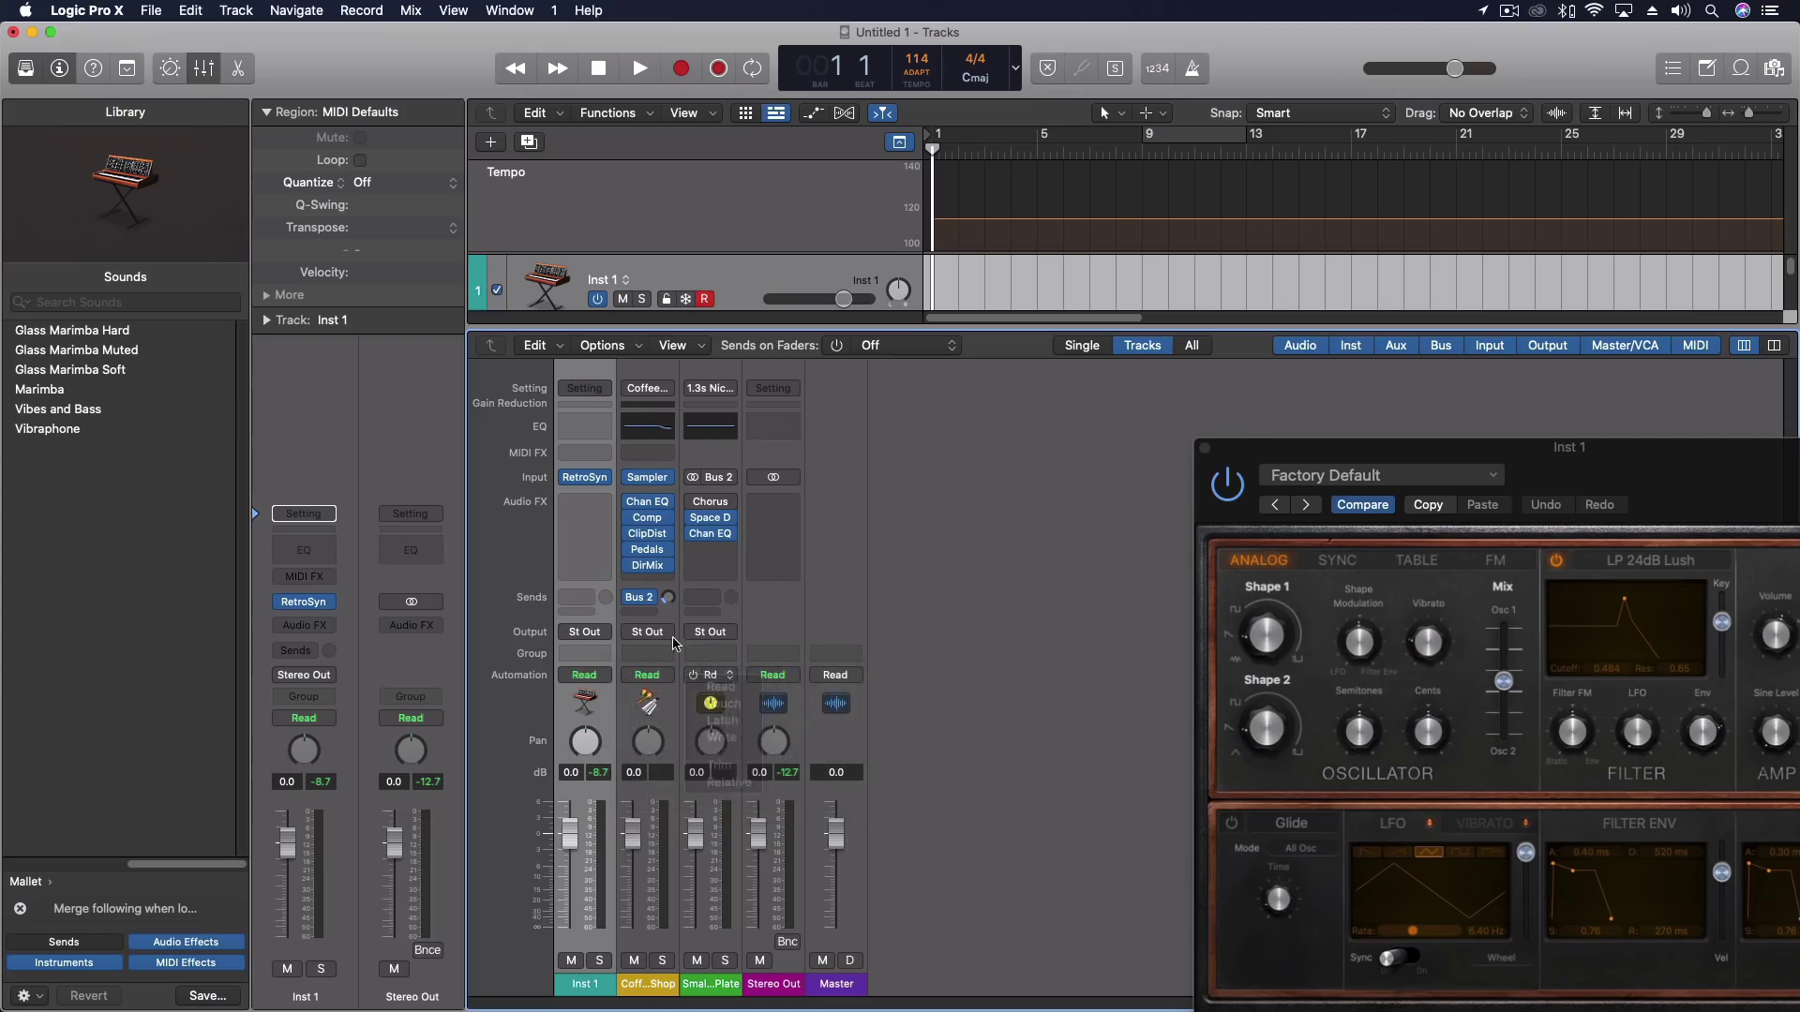
- Keep Inst 1's automation in Read mode with Record Automation with MIDI Regions enabled
left_click(602, 677)
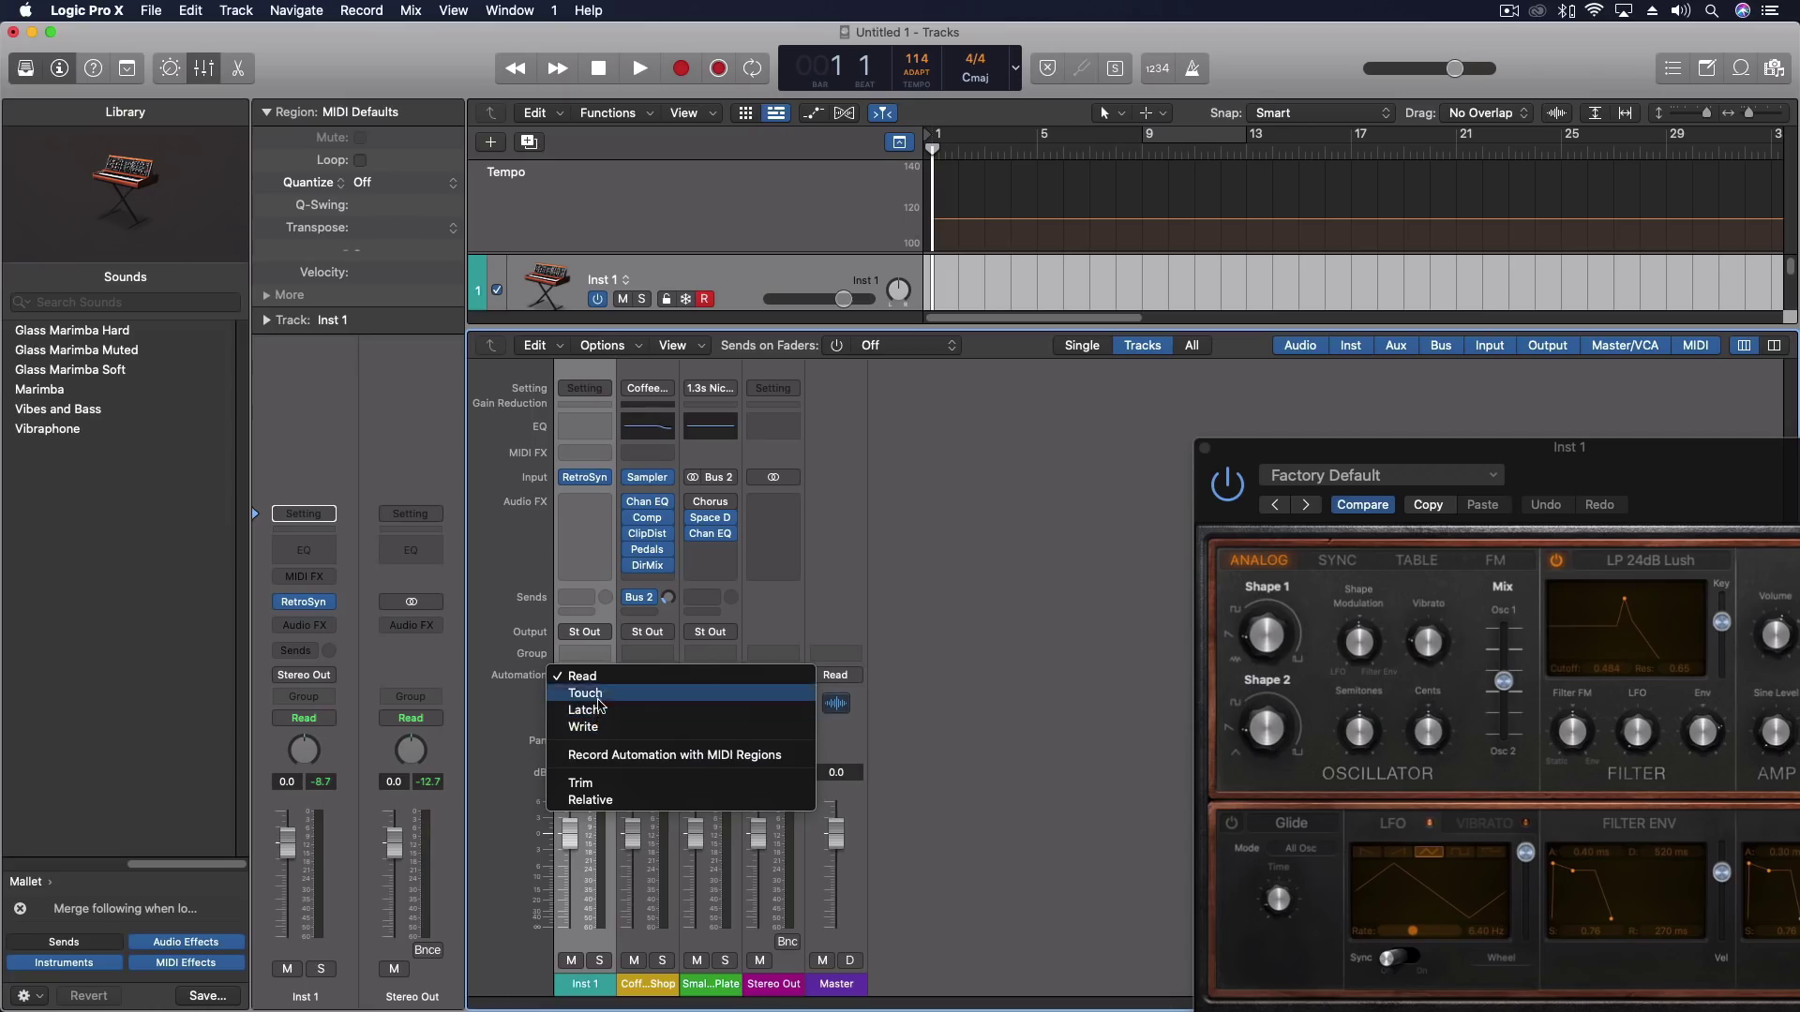
left_click(588, 698)
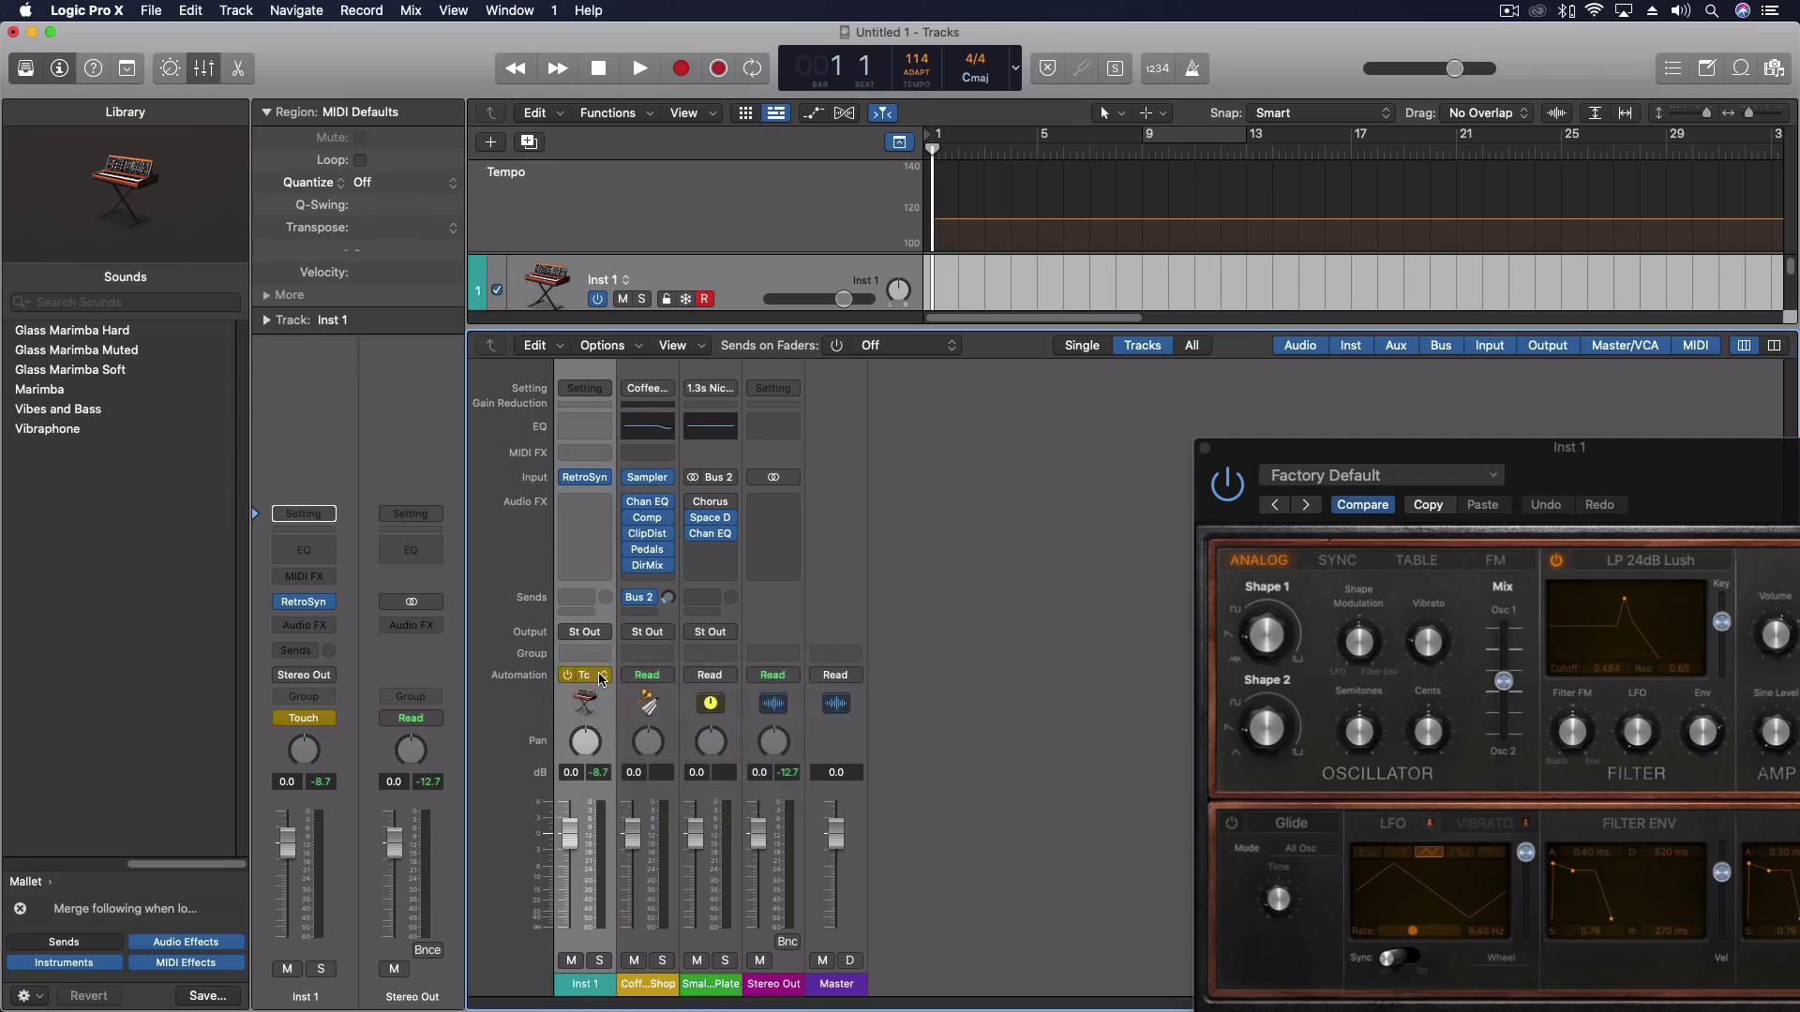
left_click(585, 675)
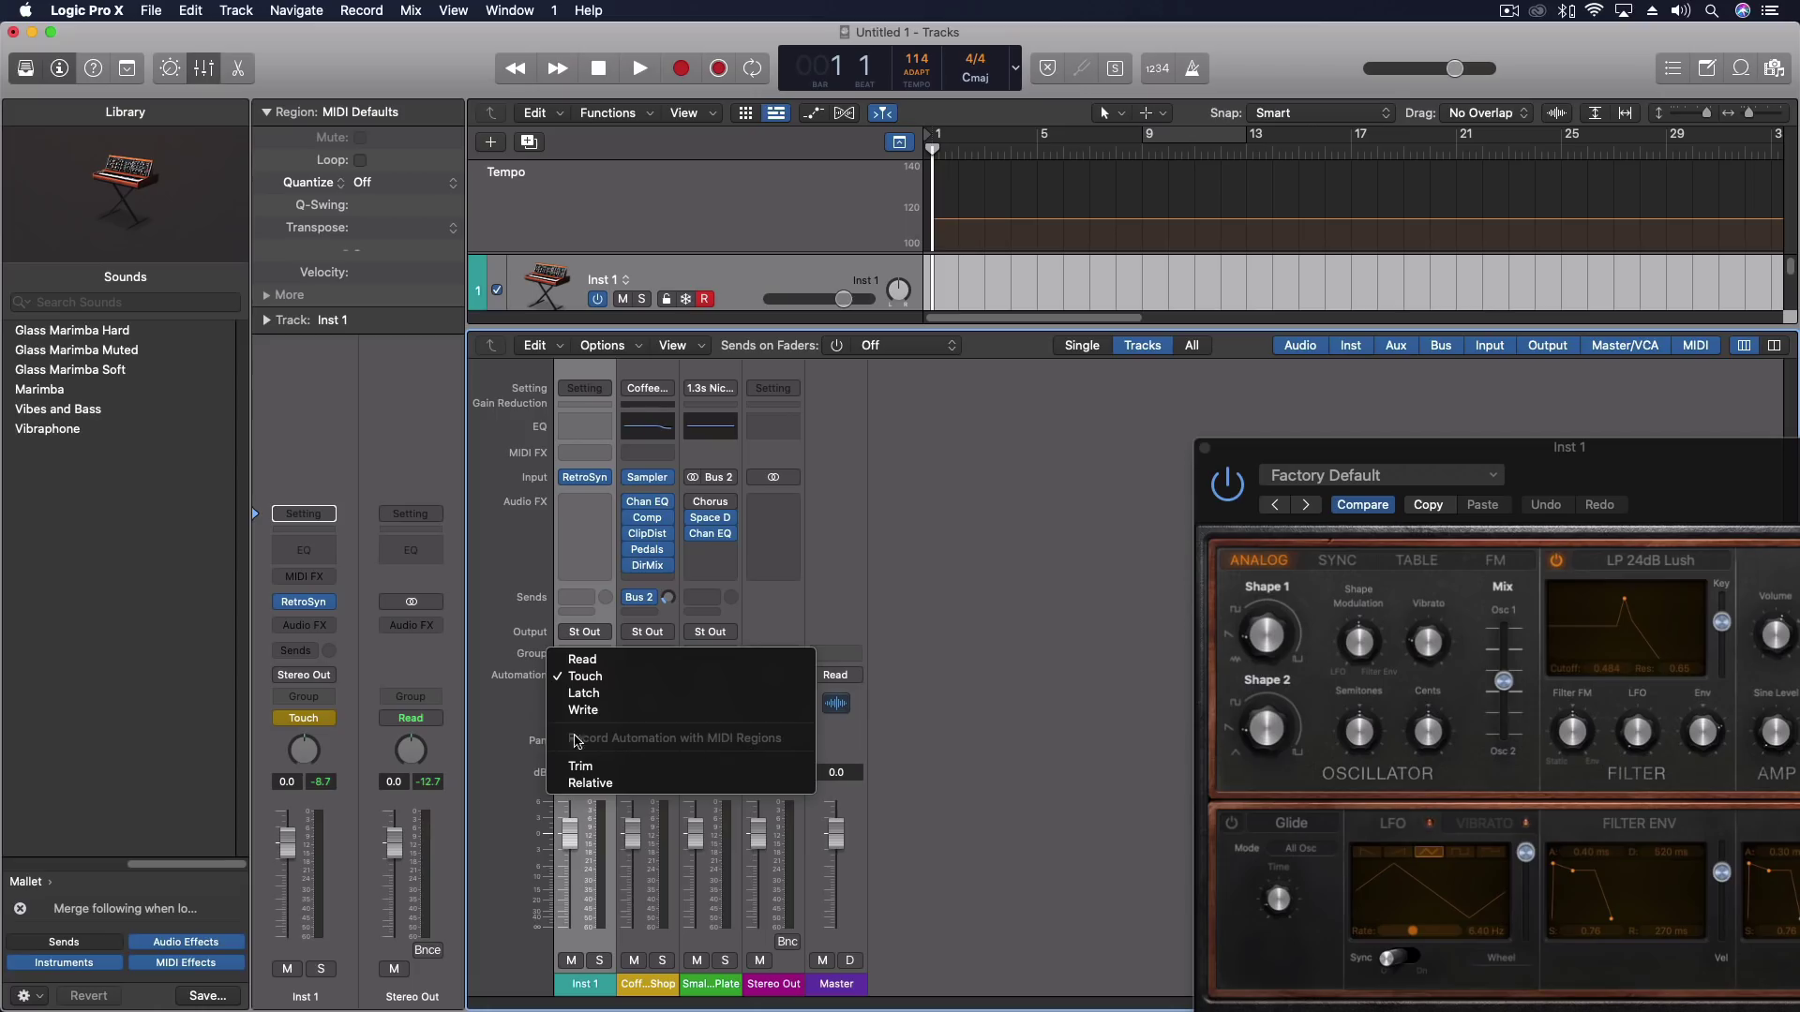
left_click(583, 660)
left_click(589, 676)
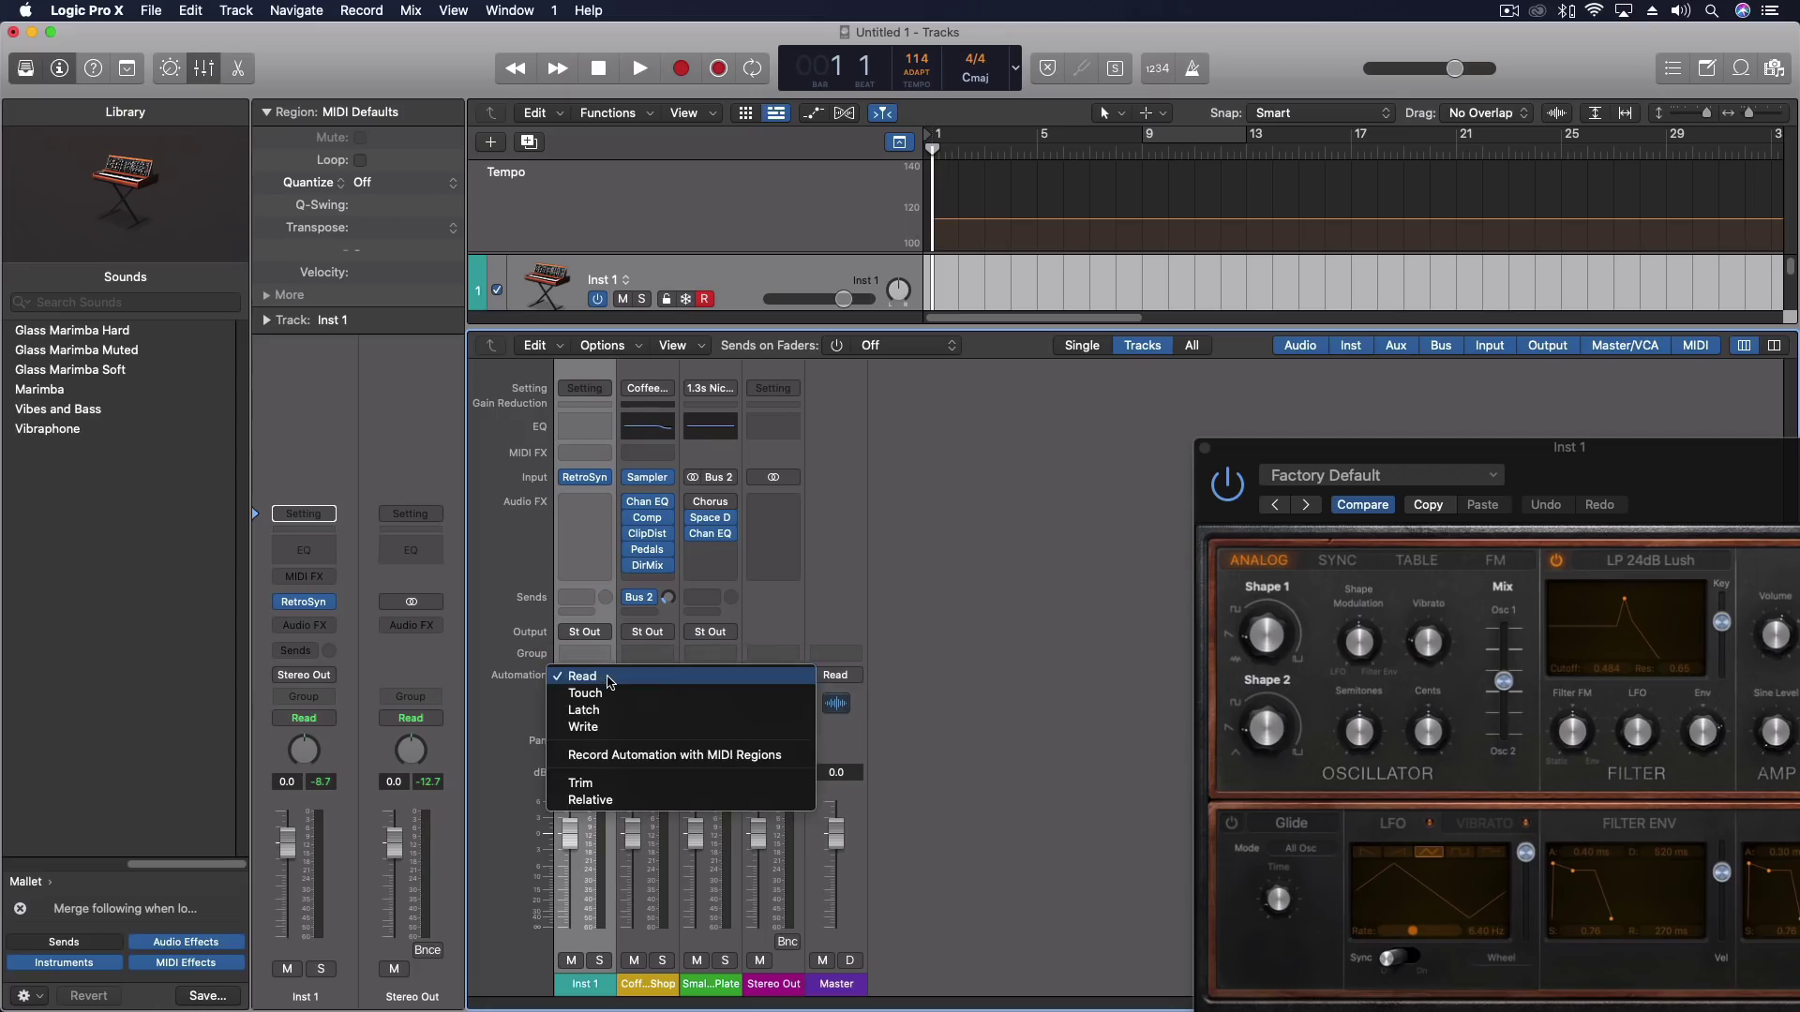
left_click(600, 756)
left_click(586, 673)
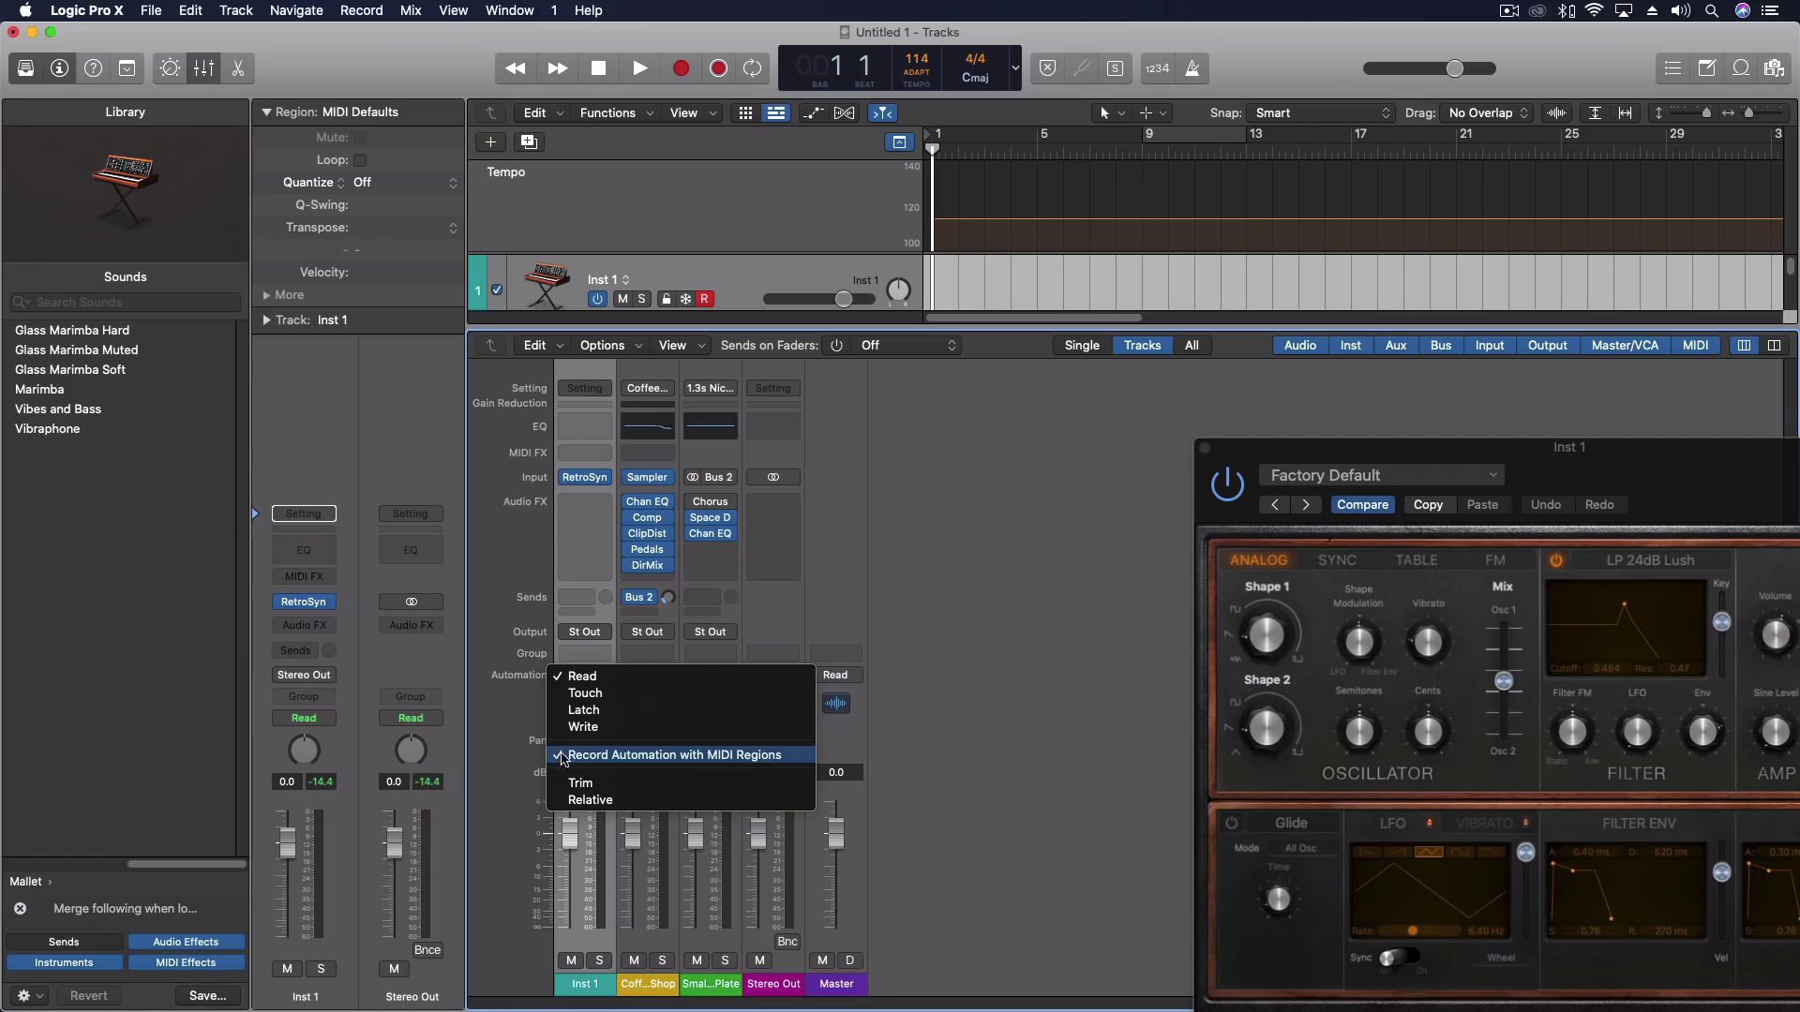
left_click(931, 519)
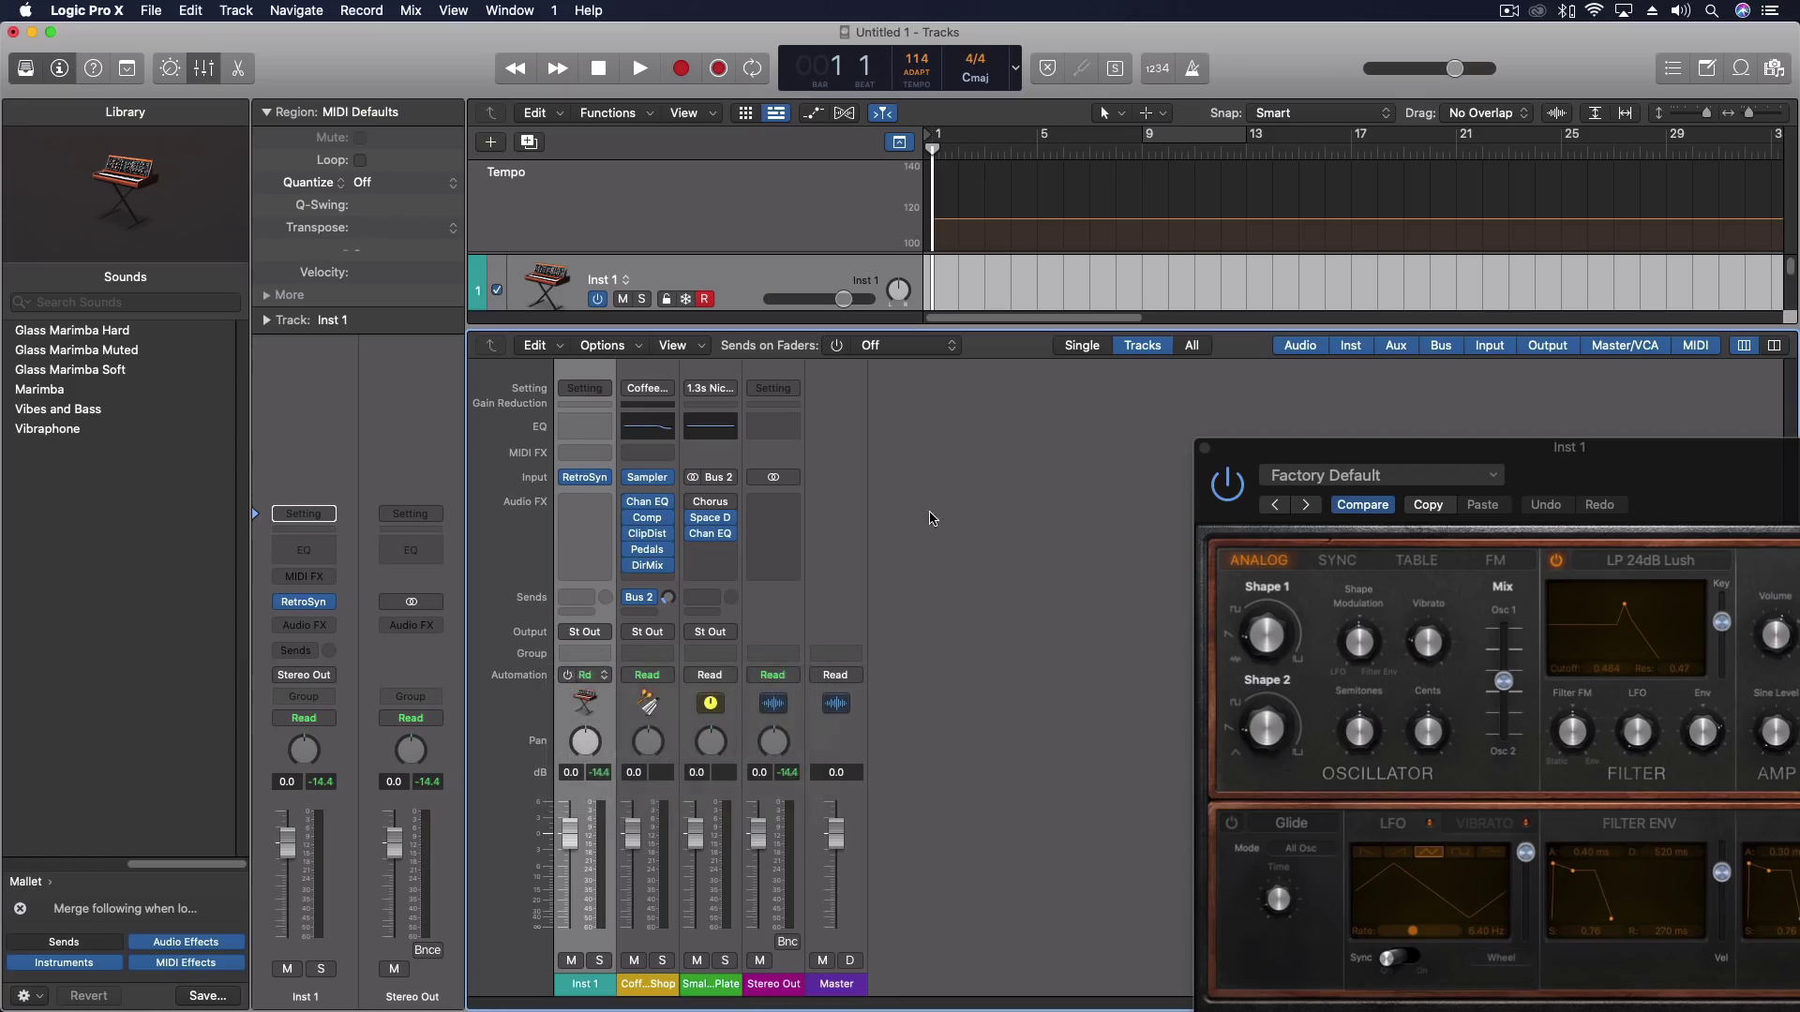
- Replace the Mixer with Retro Synth's Smart Controls to play while sweeping Resonance to 100%
left_click(170, 68)
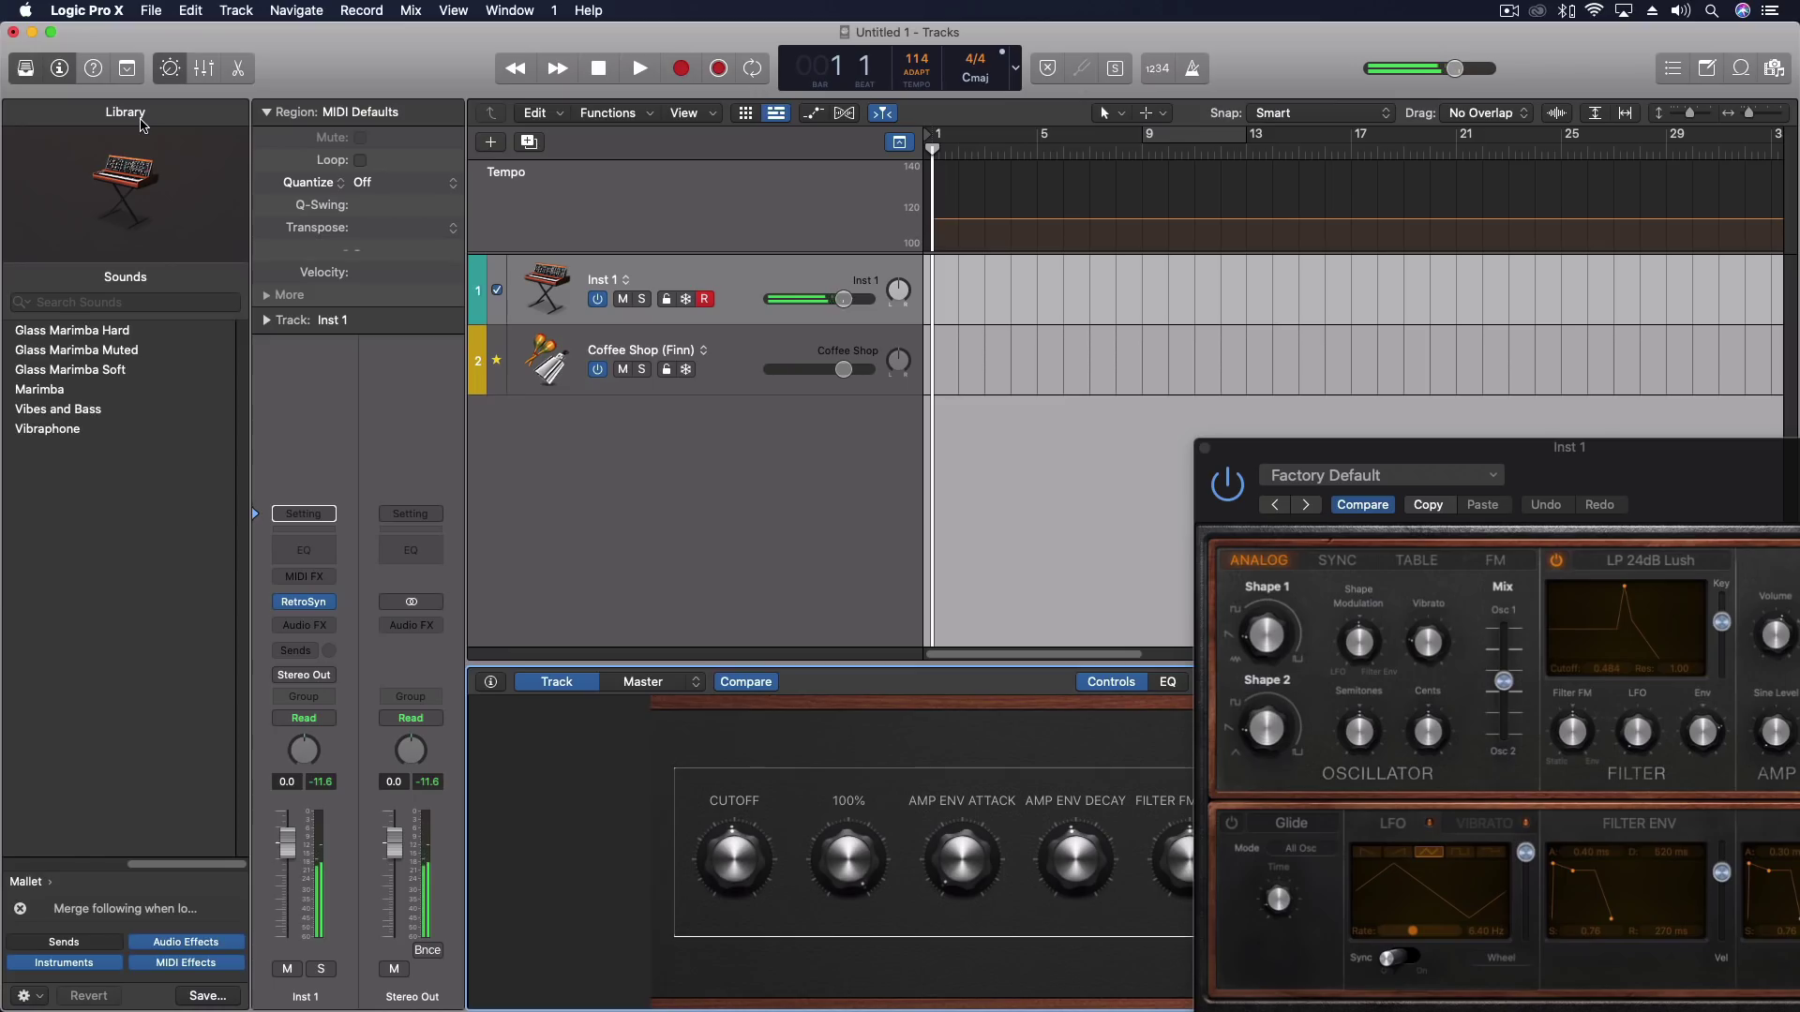
- Capture the phrase as an Inst 1 region over bars 1–5, play it back, and close Retro Synth
left_click(720, 68)
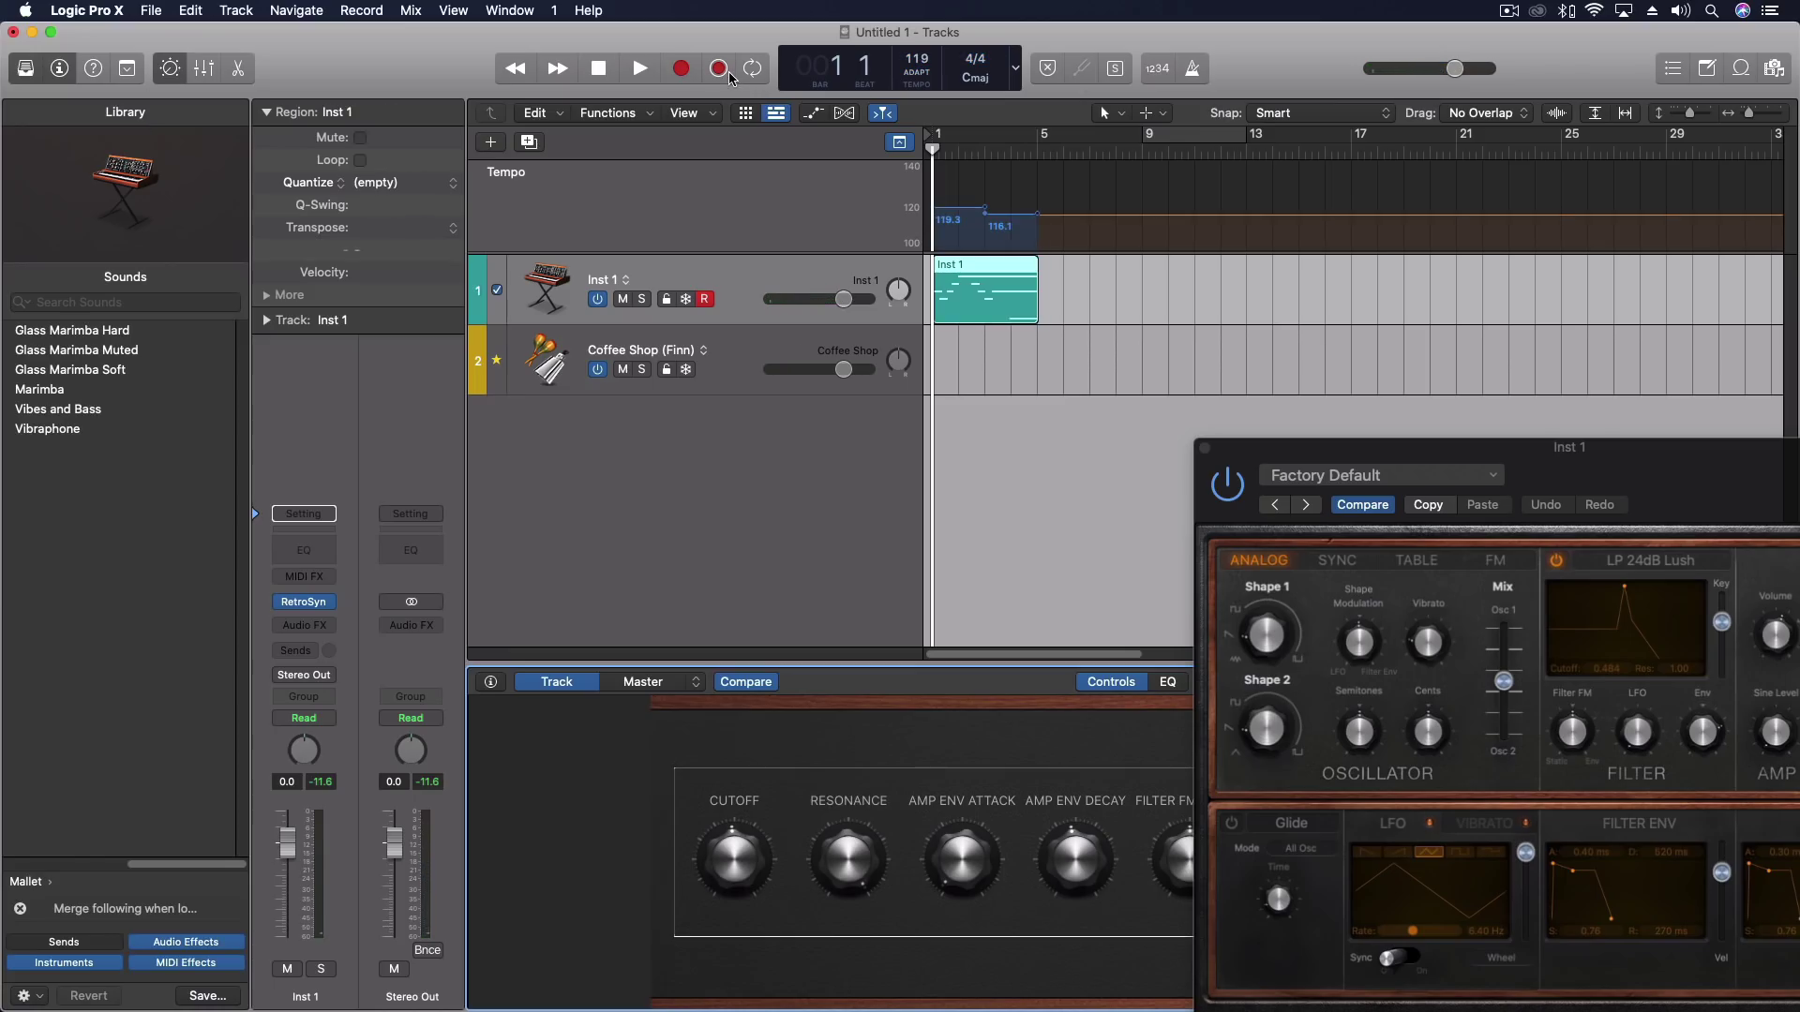
key("space")
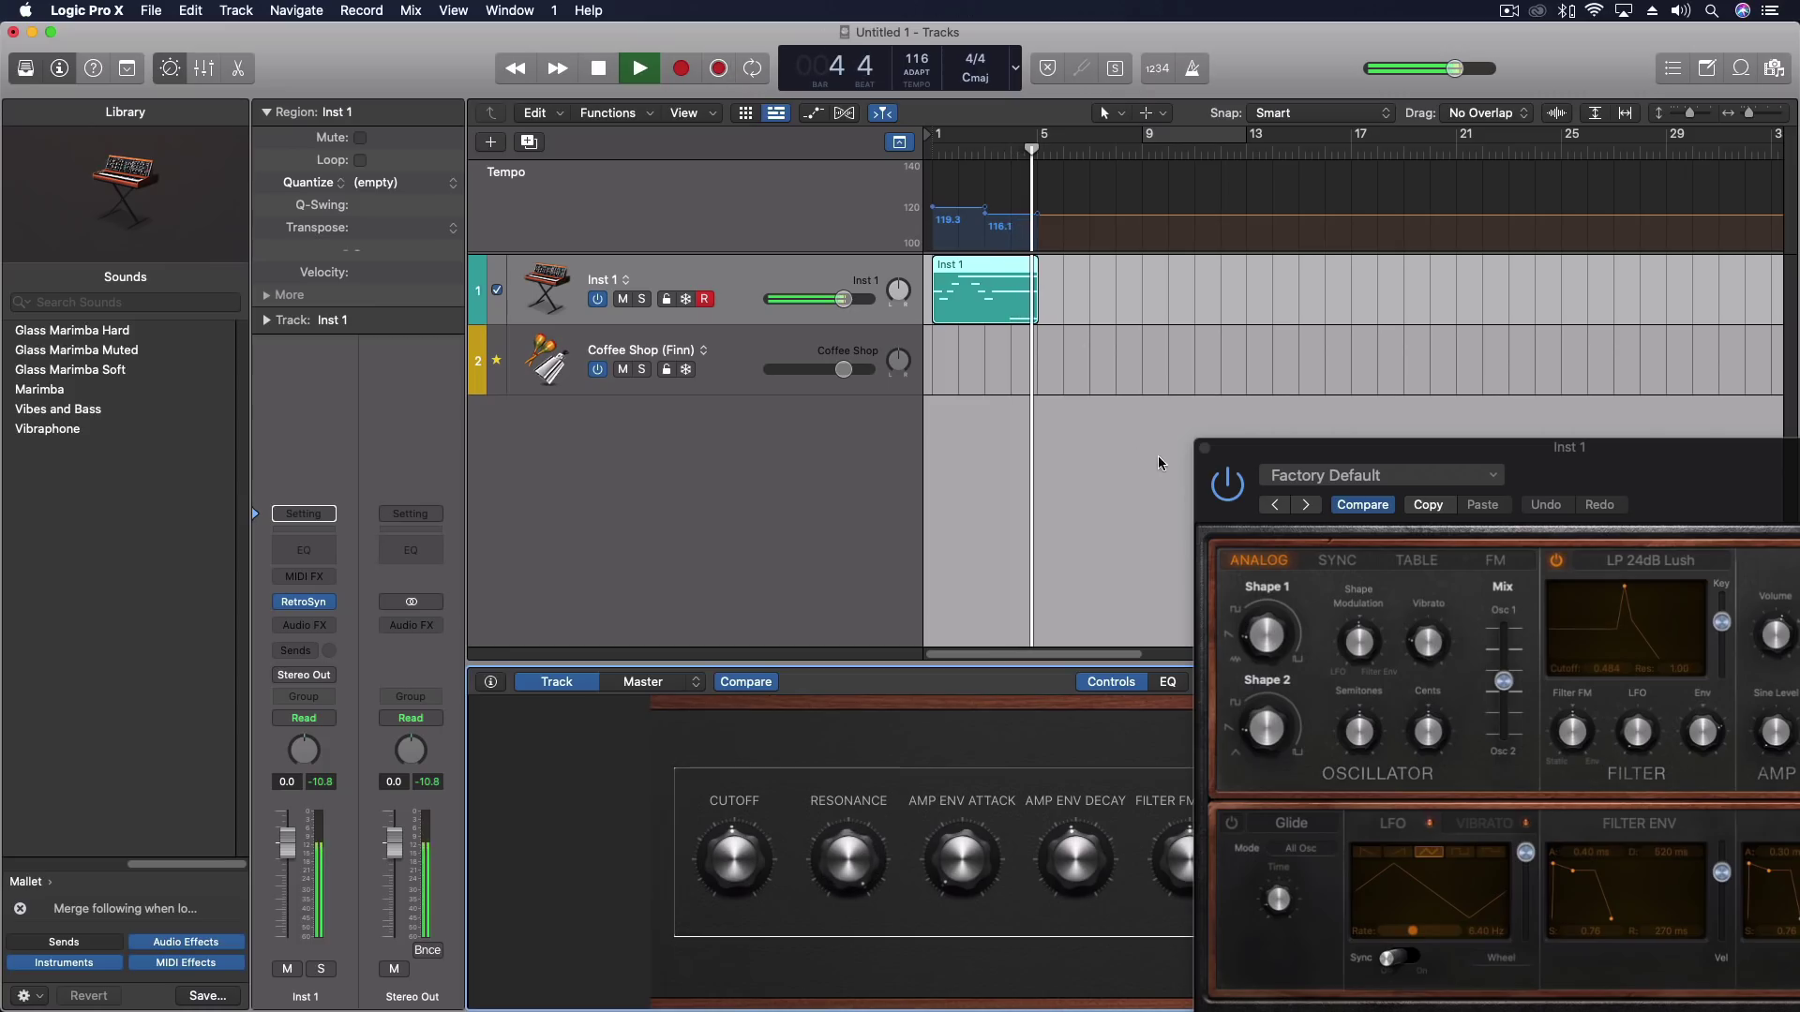
key("space")
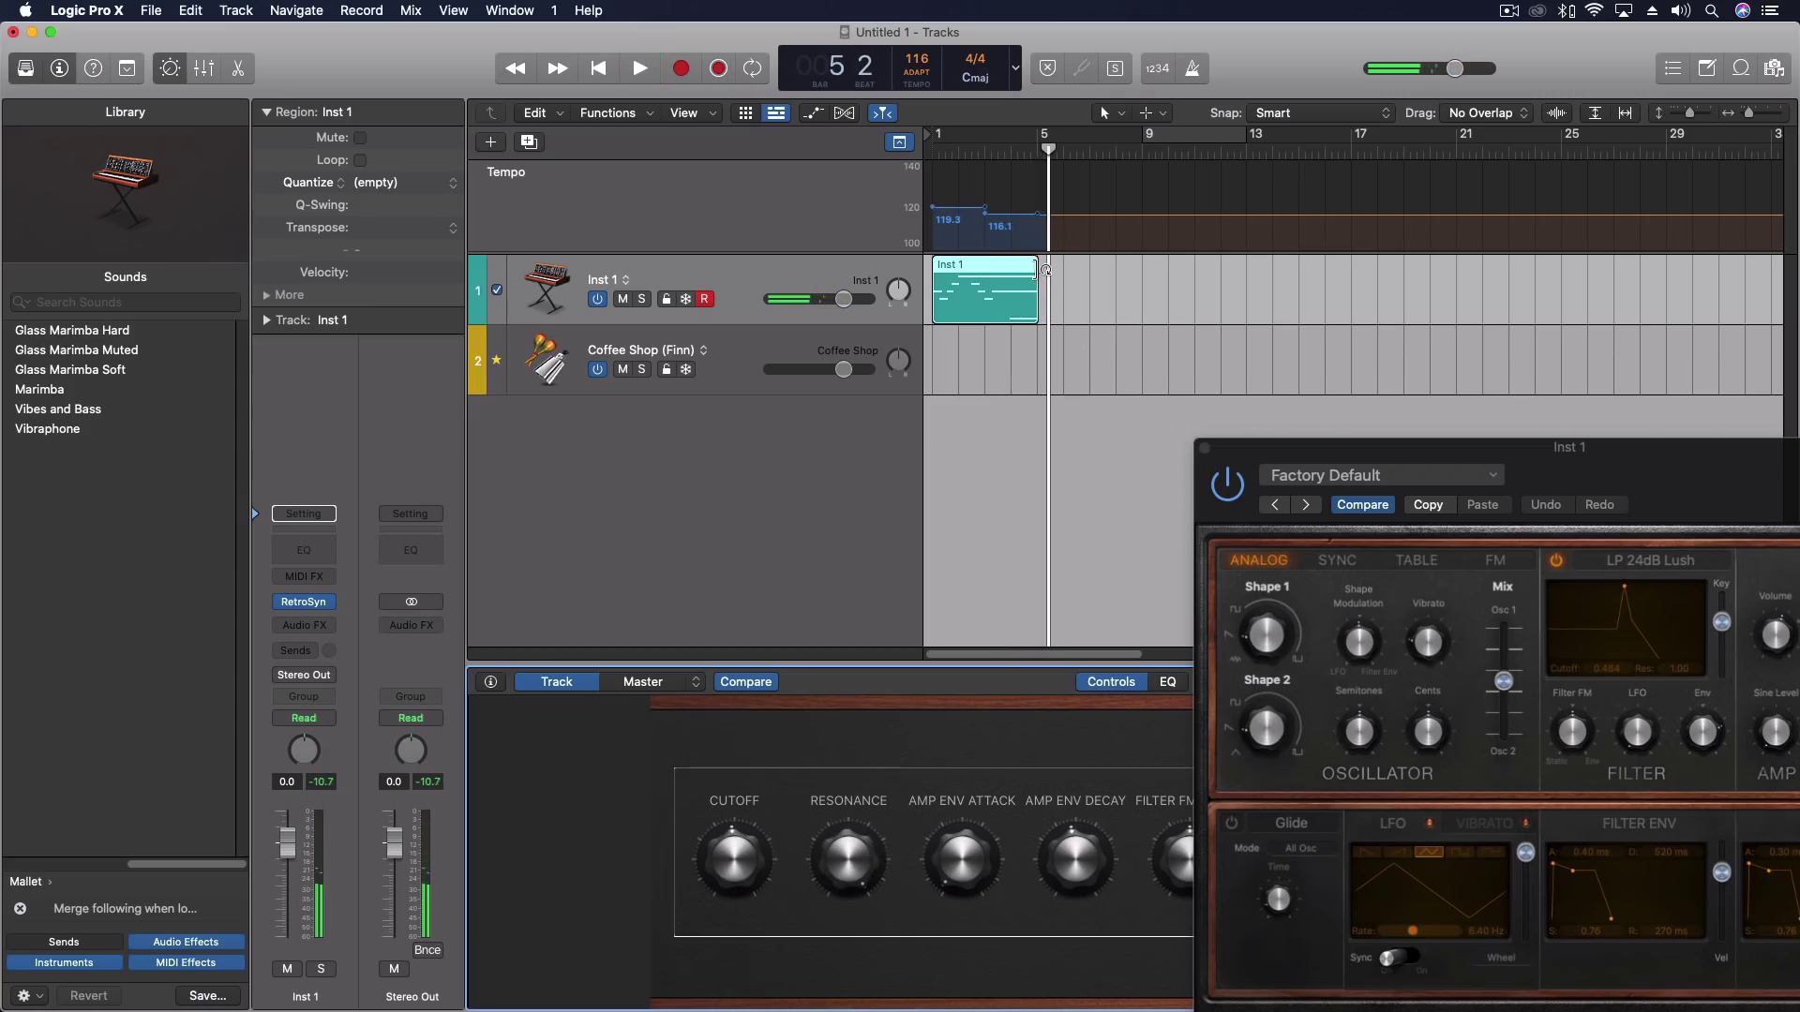
left_click(1206, 448)
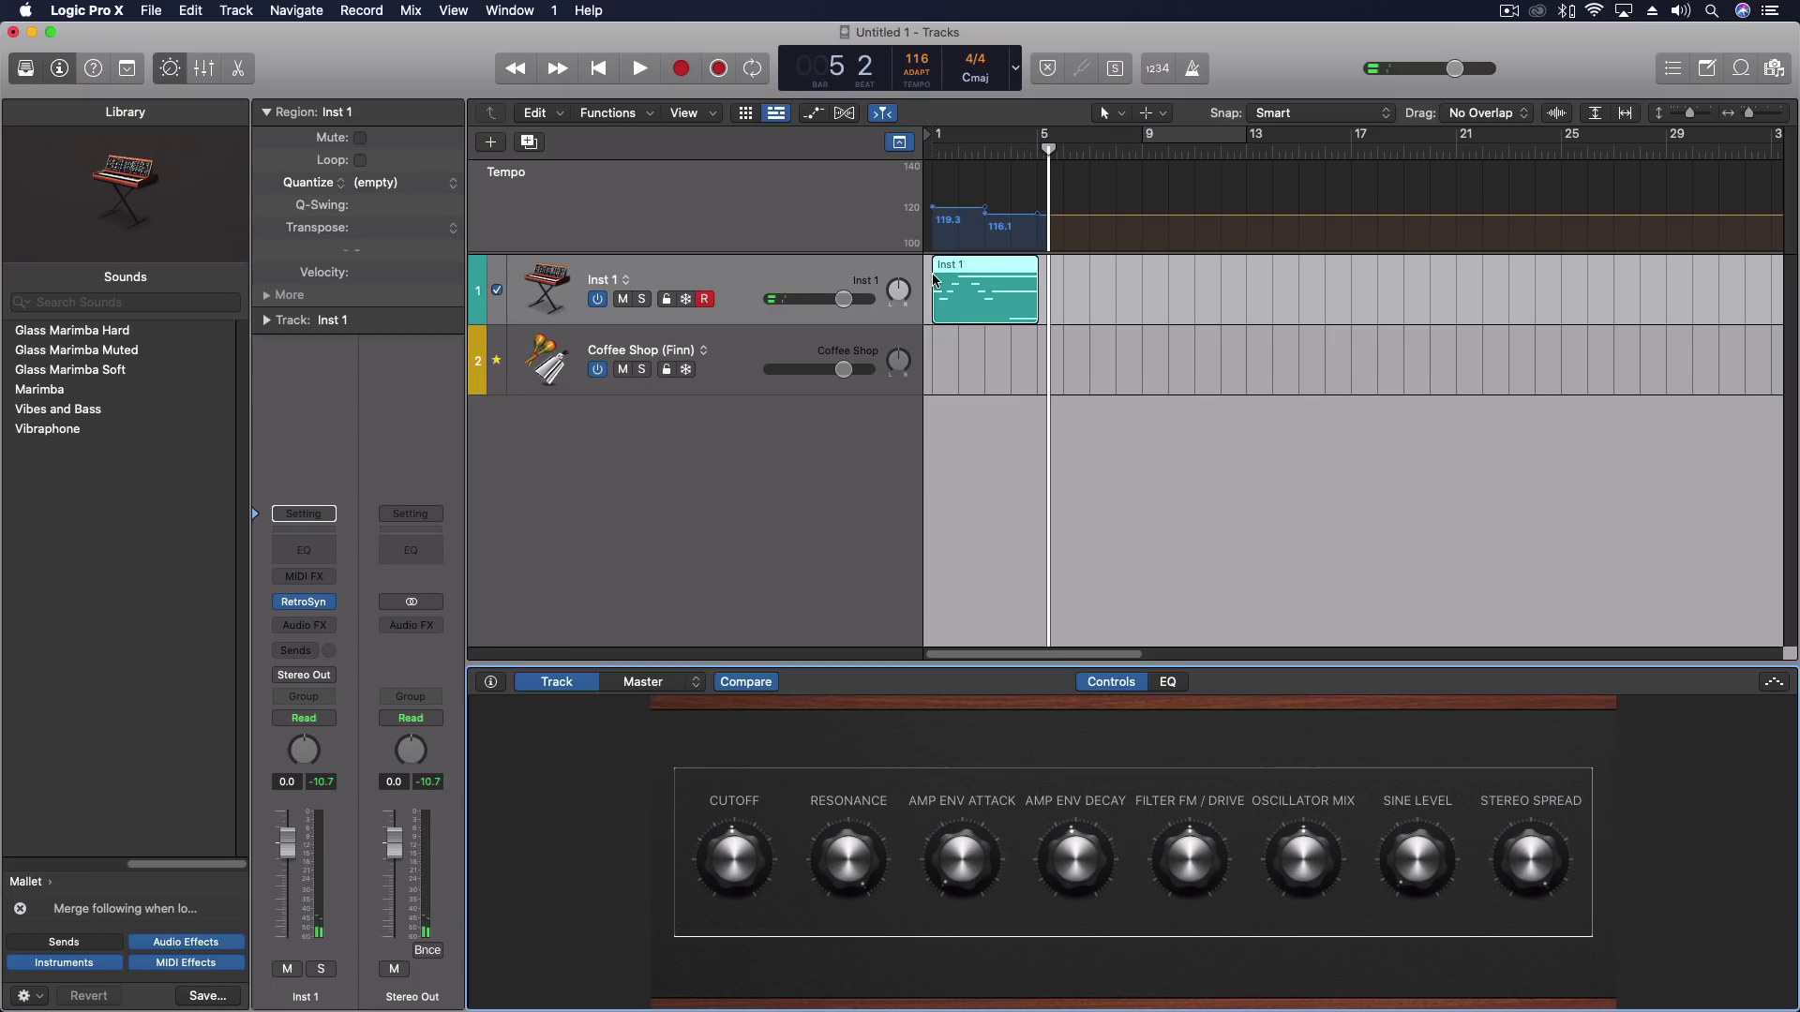
- Open the Inst 1 region in the Piano Roll and enlarge the editor
key("a")
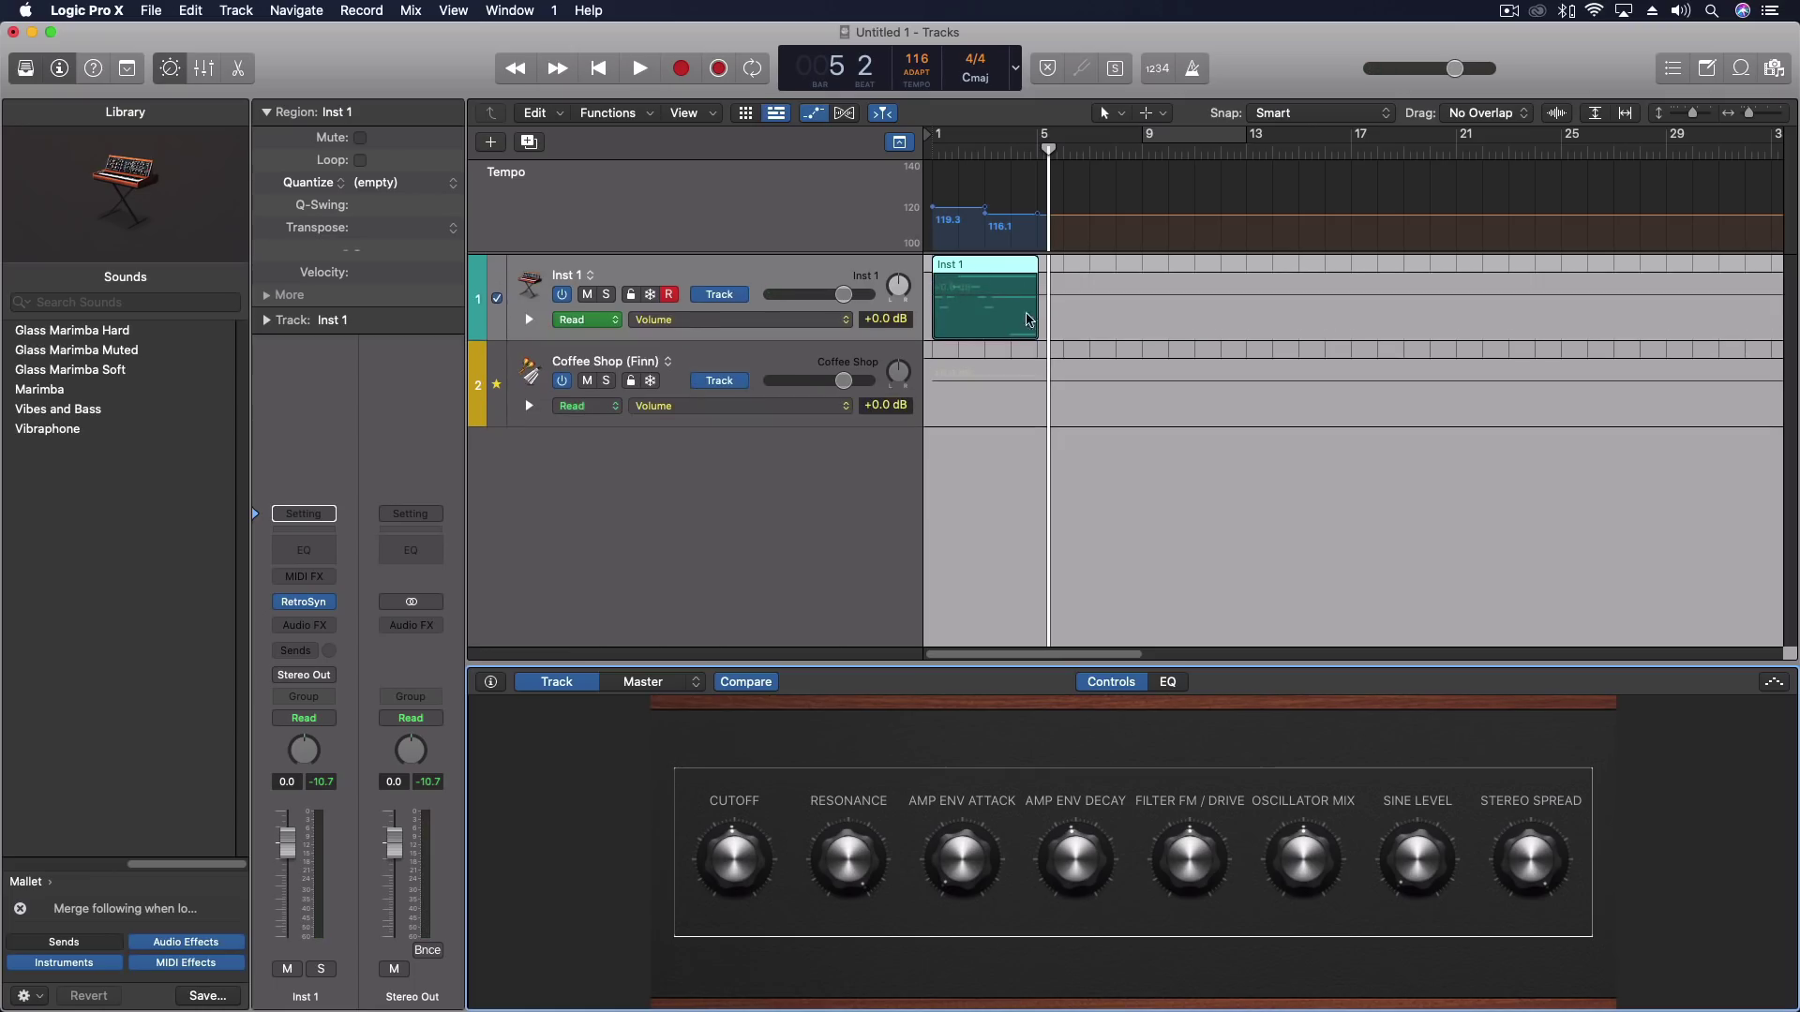
key("a")
double_click(986, 272)
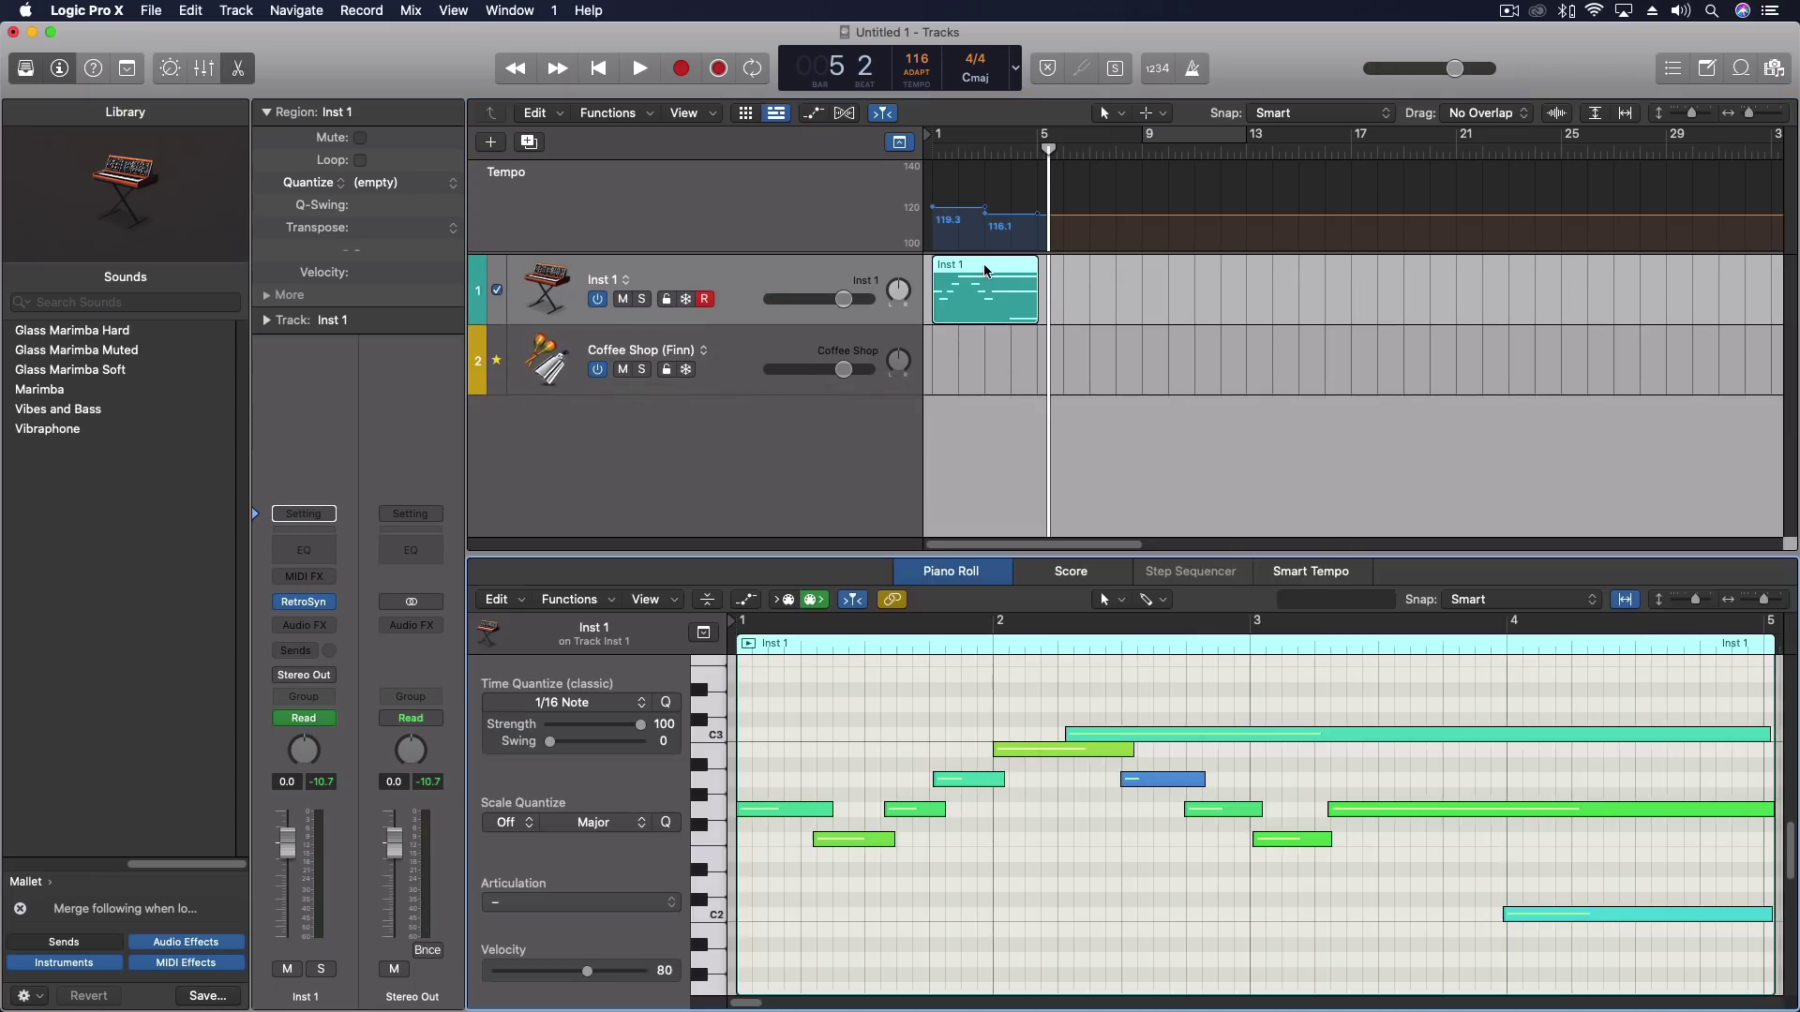
left_click_drag(882, 556, 881, 350)
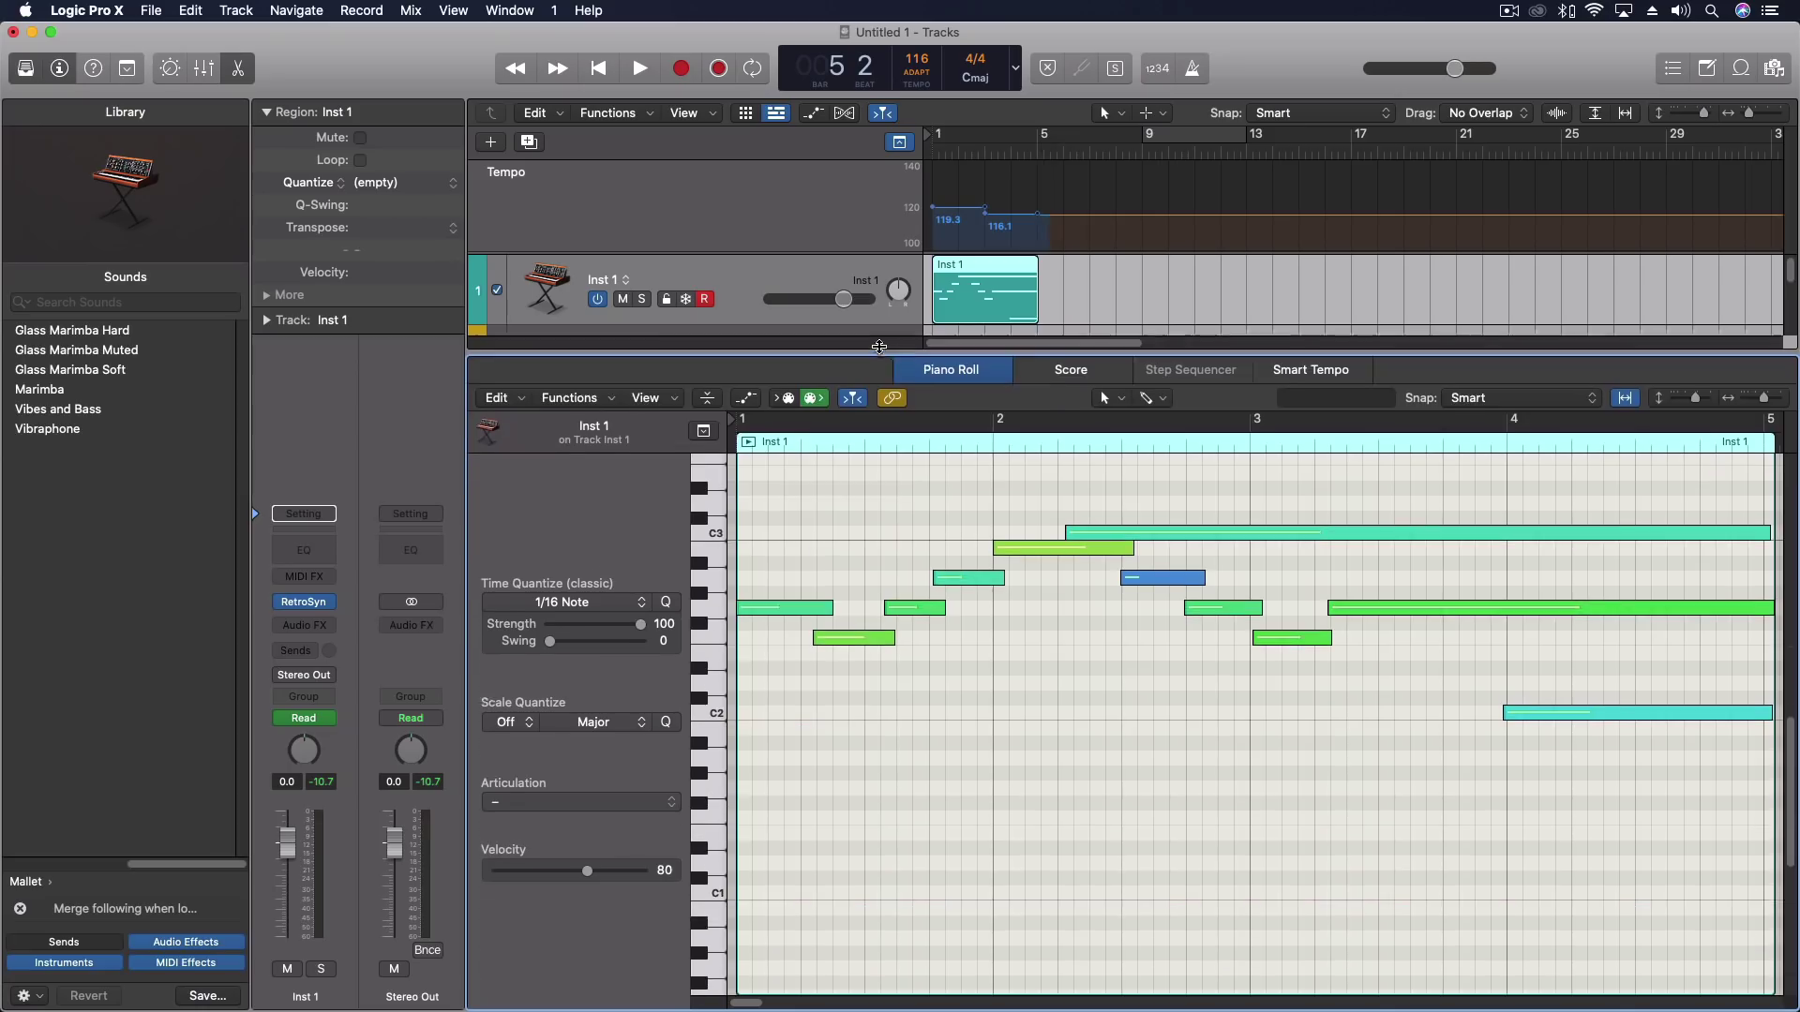
- Show the region's automation lane with Resonance selected, displaying the curve rising to 100%
left_click(746, 394)
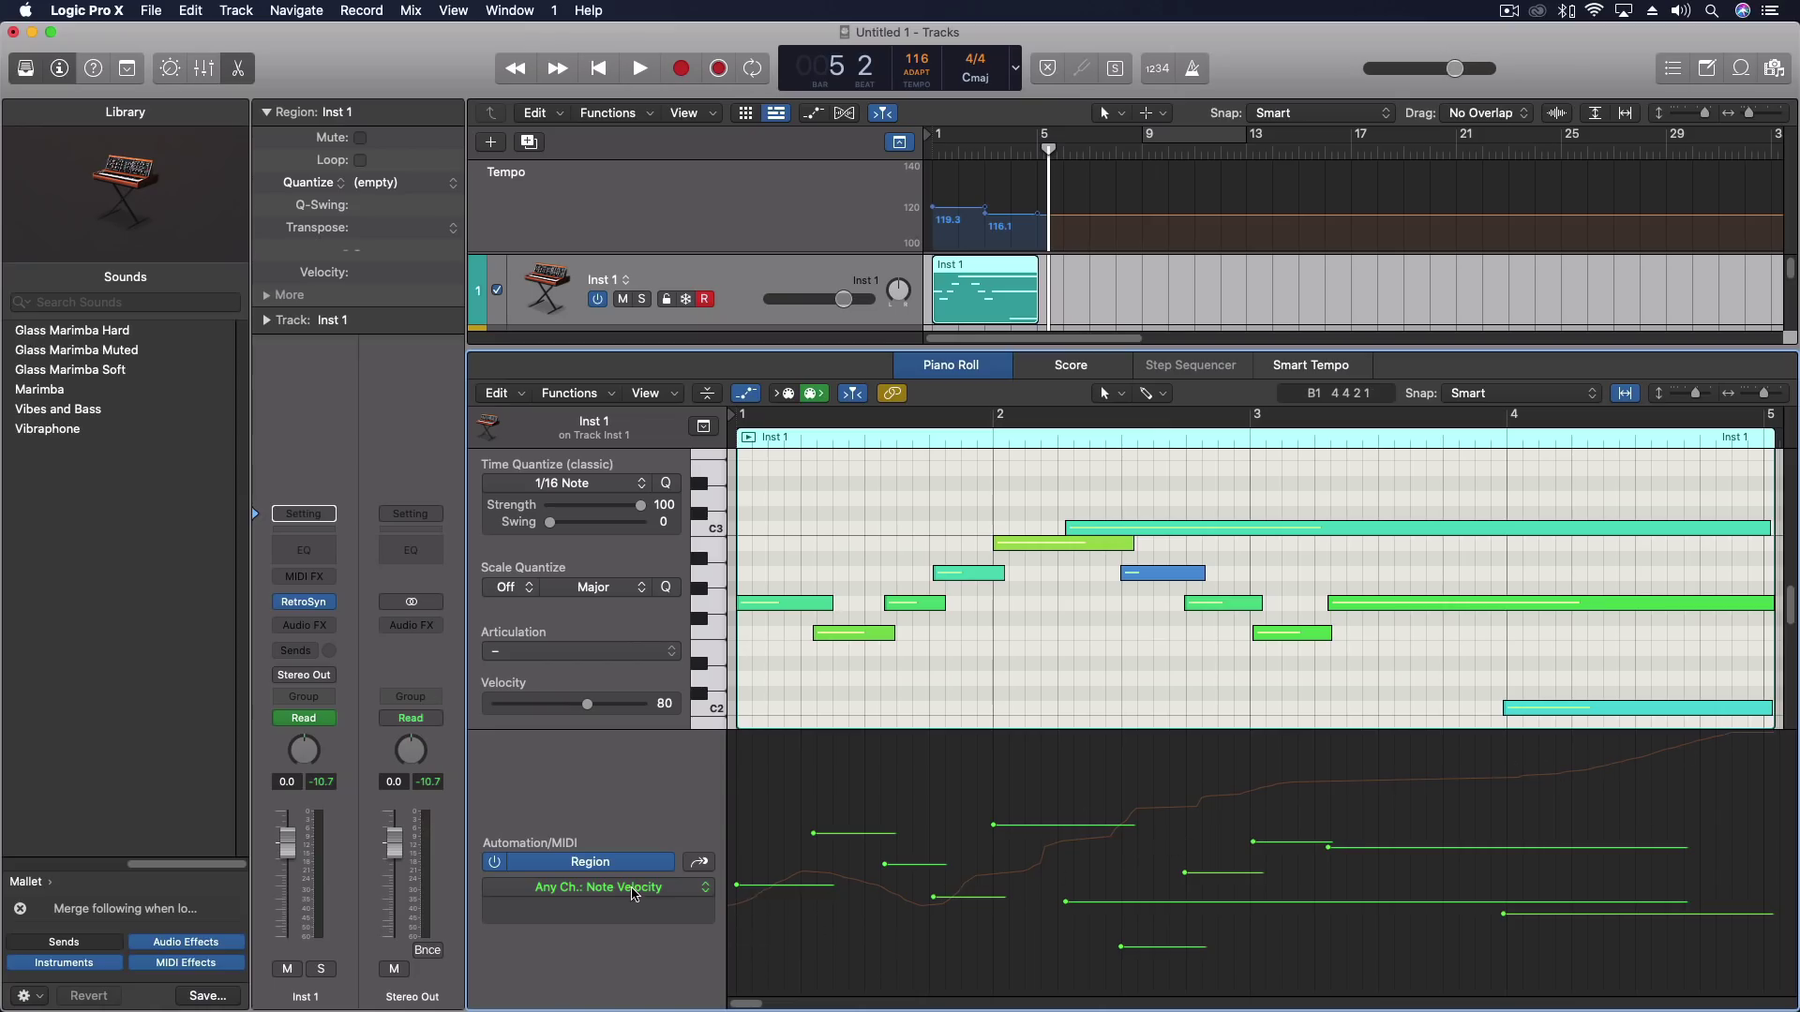
left_click(635, 890)
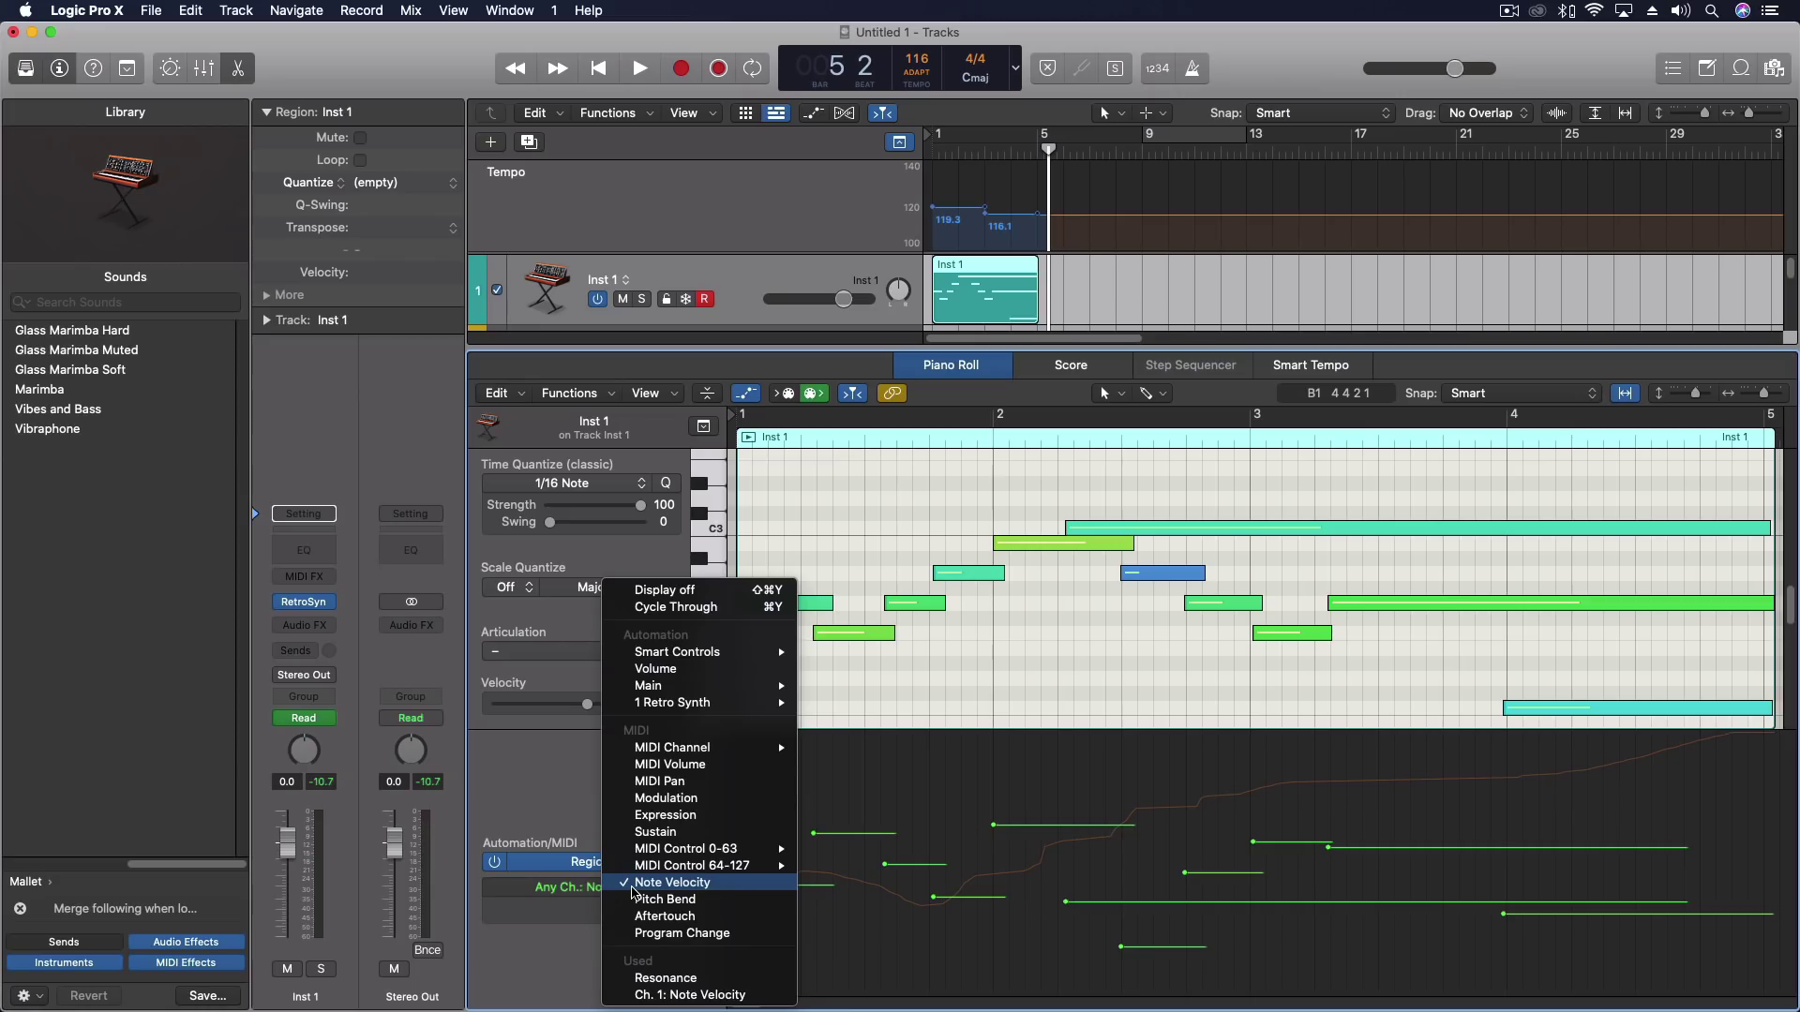
mouse_move(713, 702)
mouse_move(844, 705)
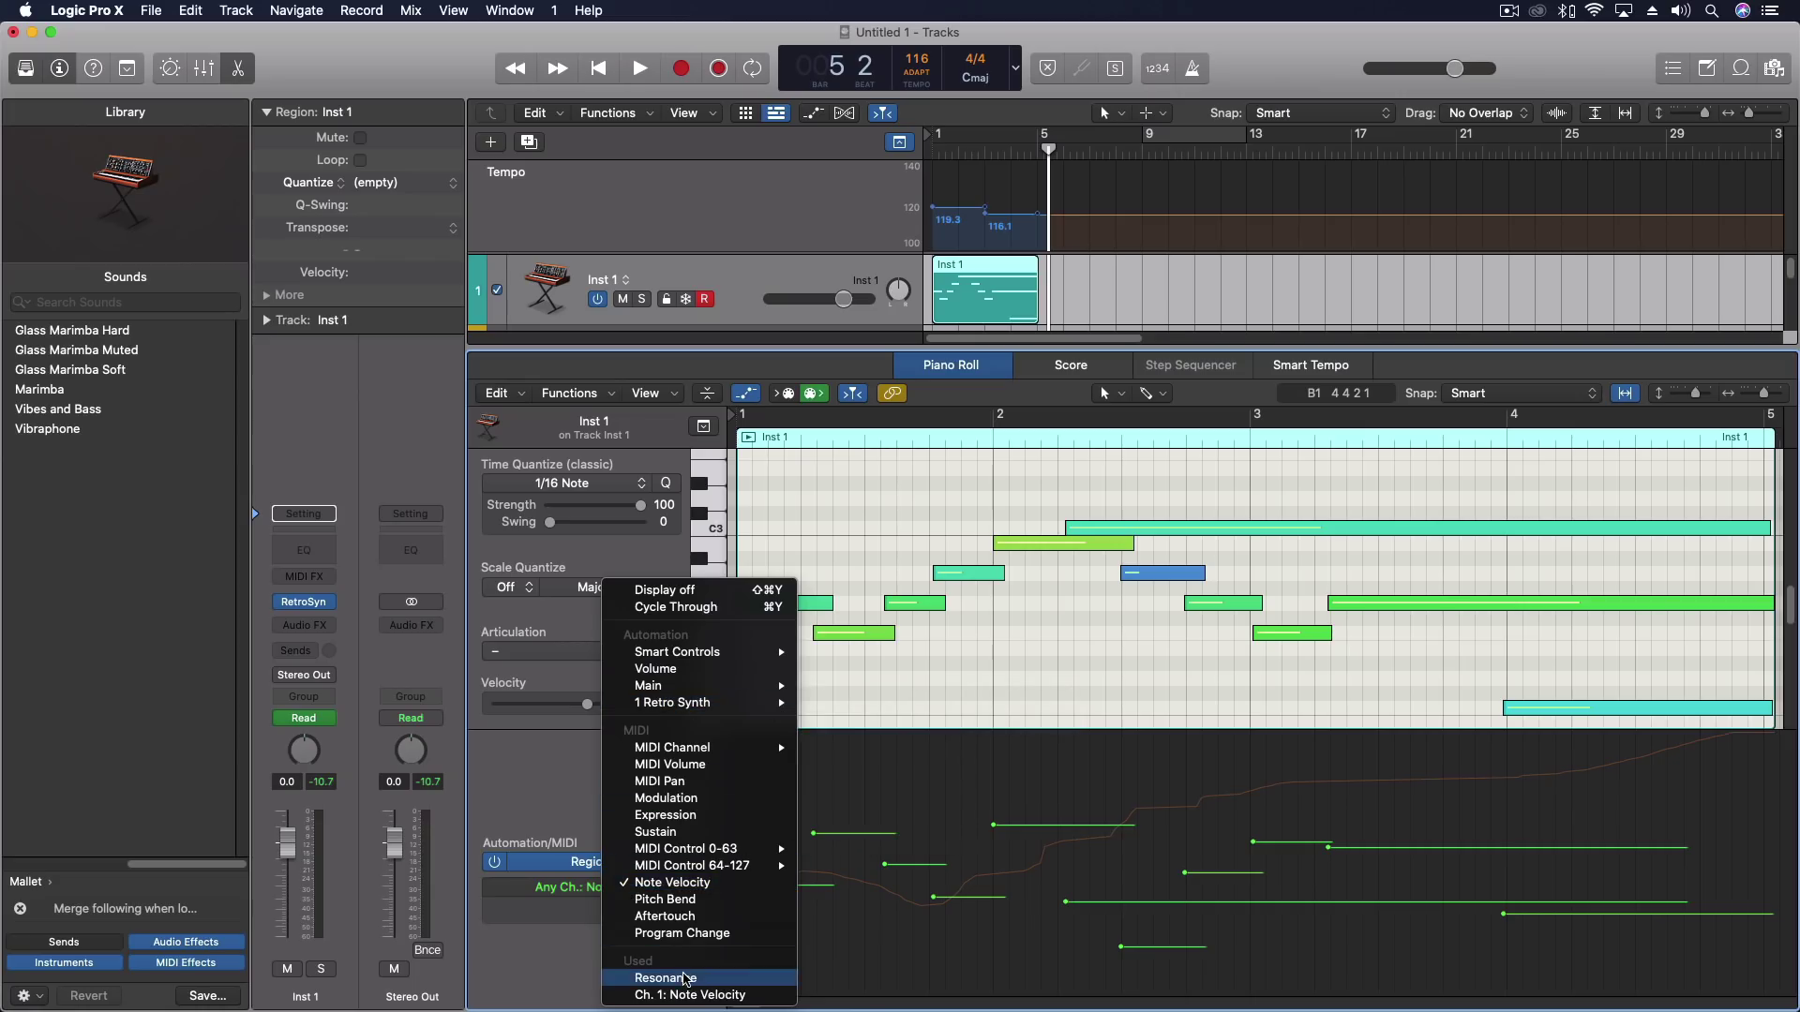
left_click(683, 977)
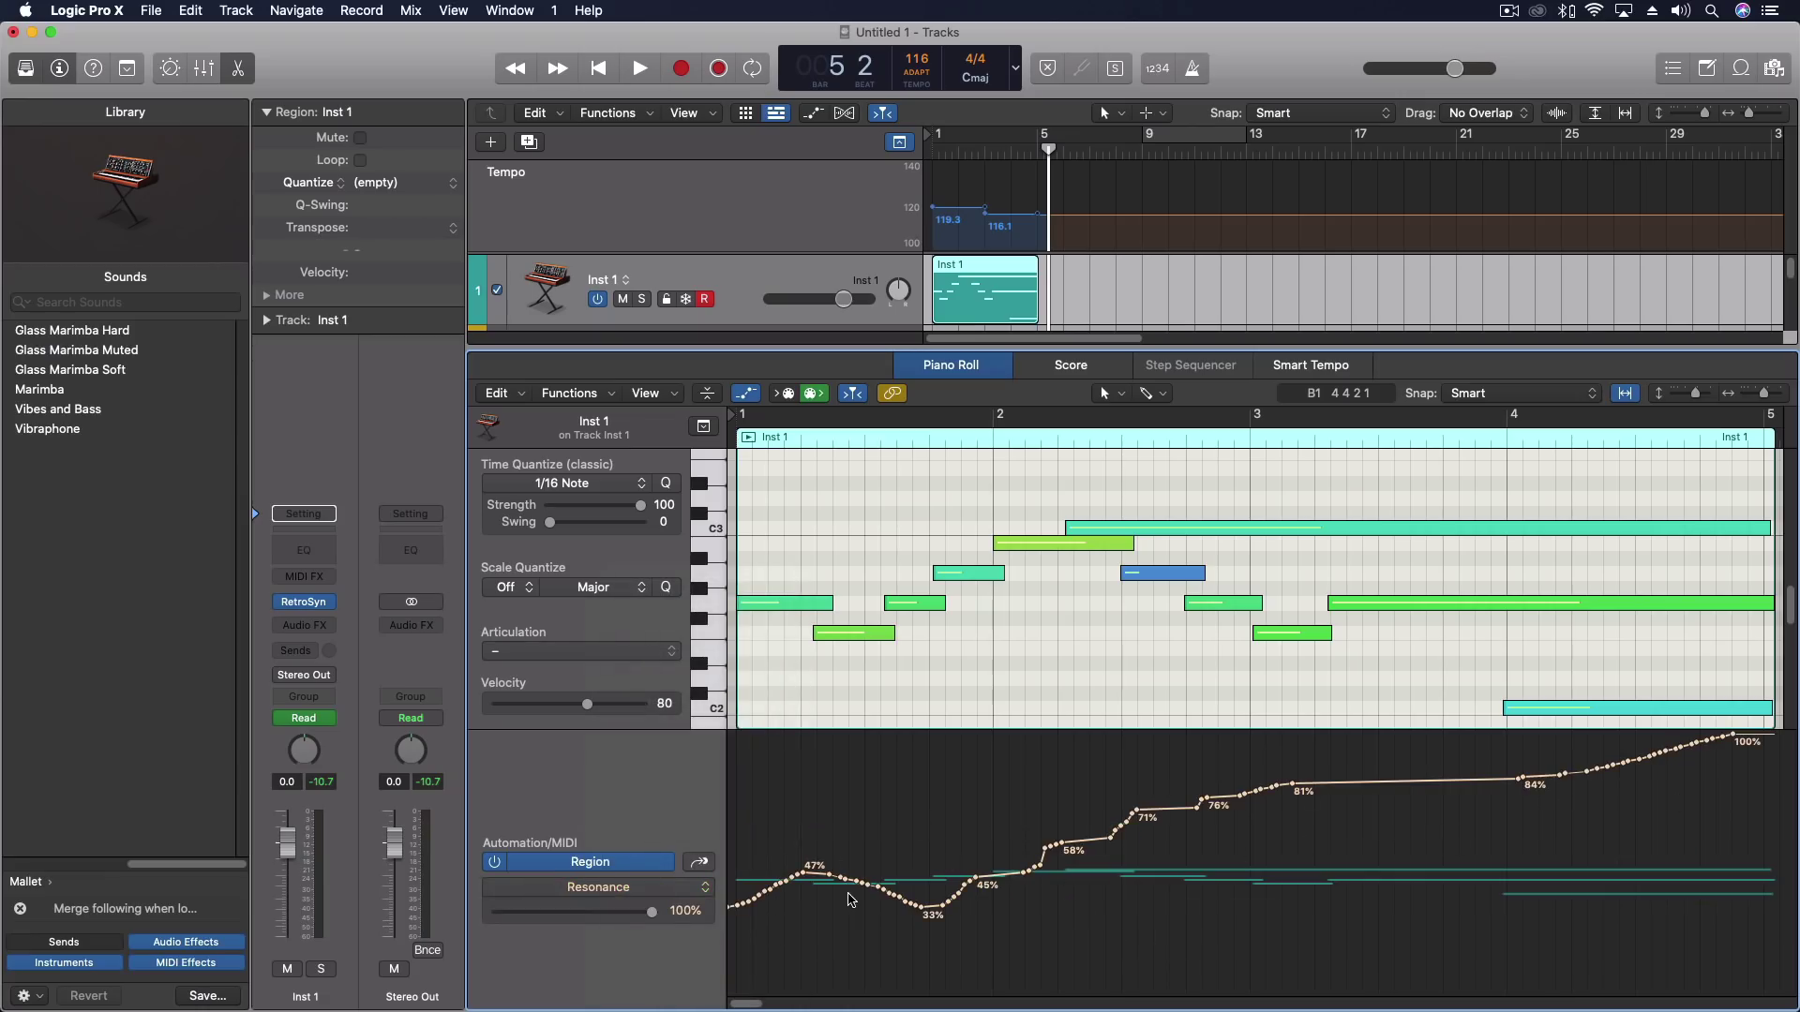
left_click(238, 67)
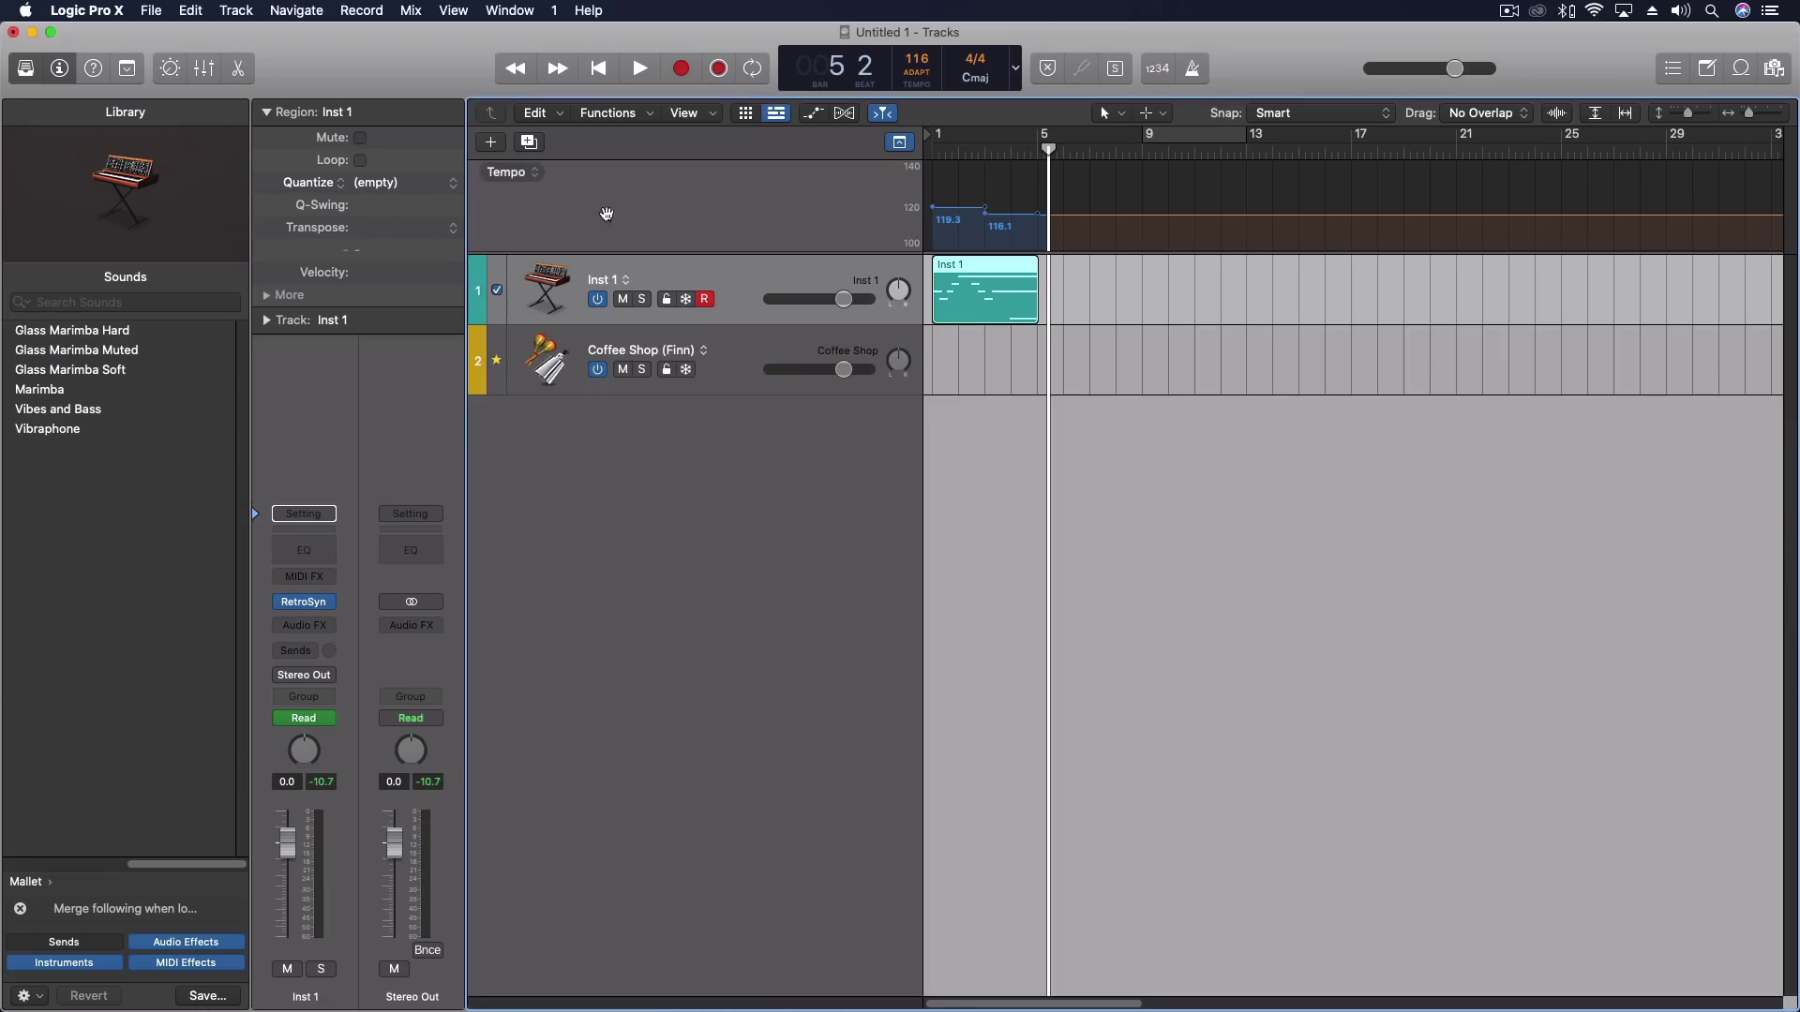